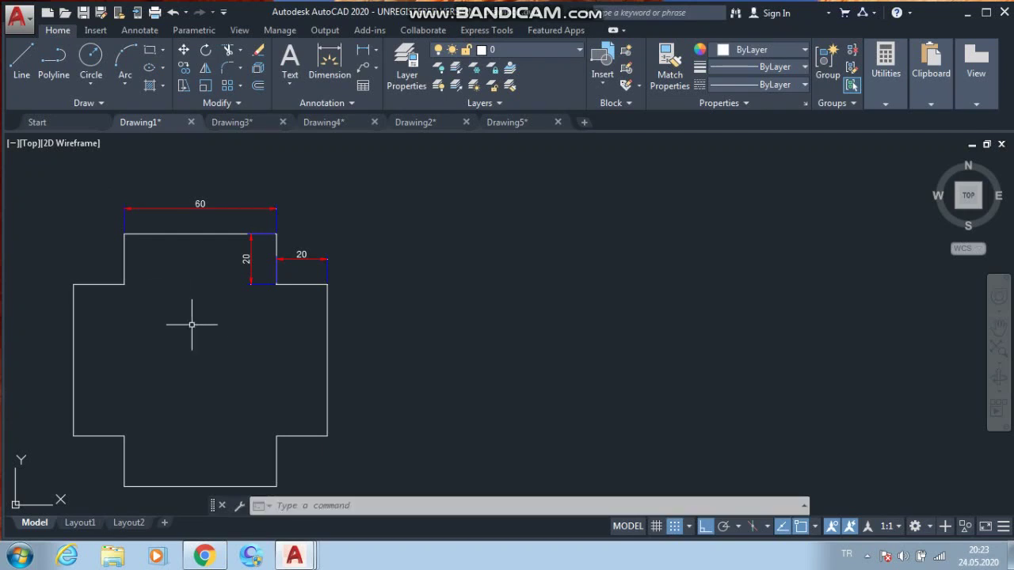
Step: Start the Line tool and frame the stepped profile dimensioned 60 and 20
{"action": "scroll", "coordinate": [195, 328], "scroll_direction": "up", "scroll_amount": 2}
{"action": "scroll", "coordinate": [198, 327], "scroll_direction": "down", "scroll_amount": 2}
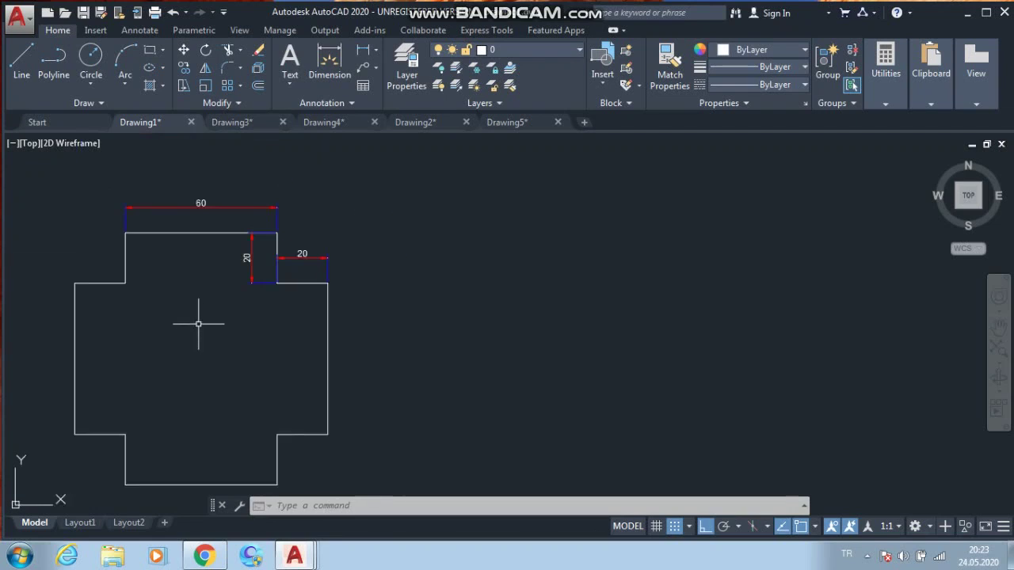
{"action": "middle_click_drag", "start_coordinate": [190, 317], "coordinate": [199, 335]}
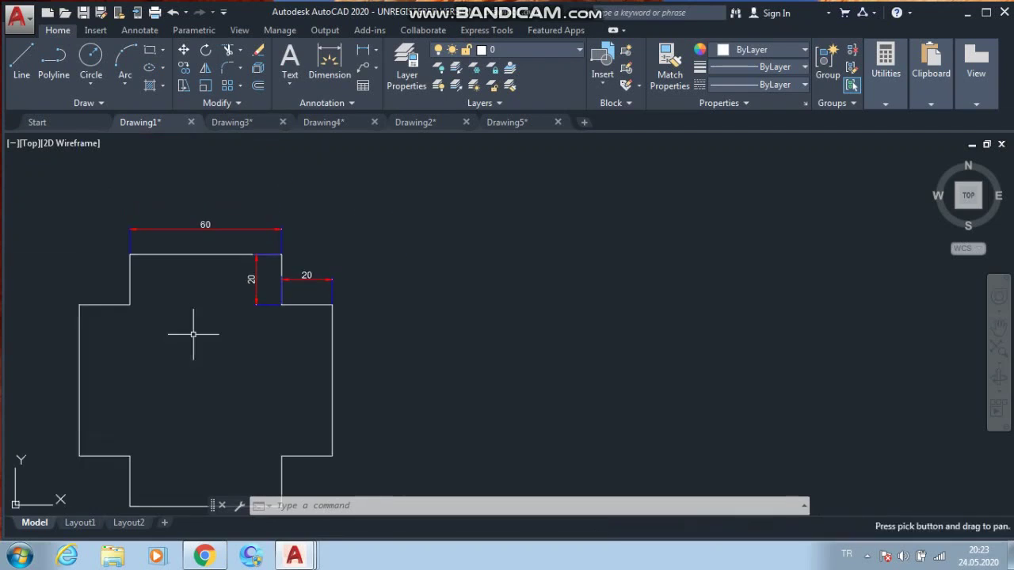
{"action": "left_click", "coordinate": [24, 64]}
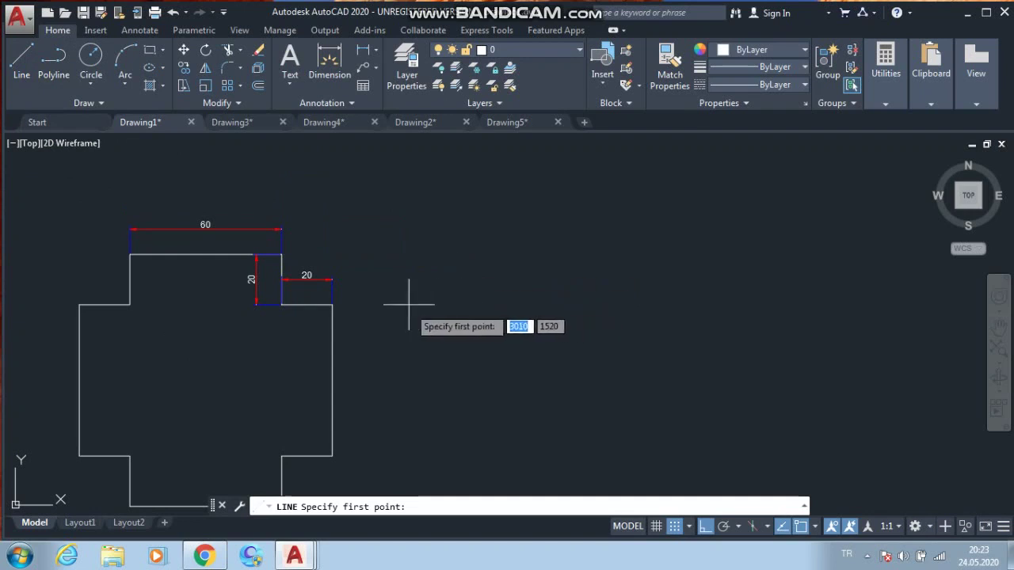
{"action": "scroll", "coordinate": [231, 304], "scroll_direction": "up", "scroll_amount": 5}
{"action": "mouse_move", "coordinate": [211, 267]}
{"action": "middle_mouse_down"}
{"action": "mouse_move", "coordinate": [220, 357]}
{"action": "mouse_move", "coordinate": [221, 295]}
{"action": "middle_mouse_up"}
{"action": "scroll", "coordinate": [223, 309], "scroll_direction": "down", "scroll_amount": 3}
{"action": "scroll", "coordinate": [222, 360], "scroll_direction": "down", "scroll_amount": 1}
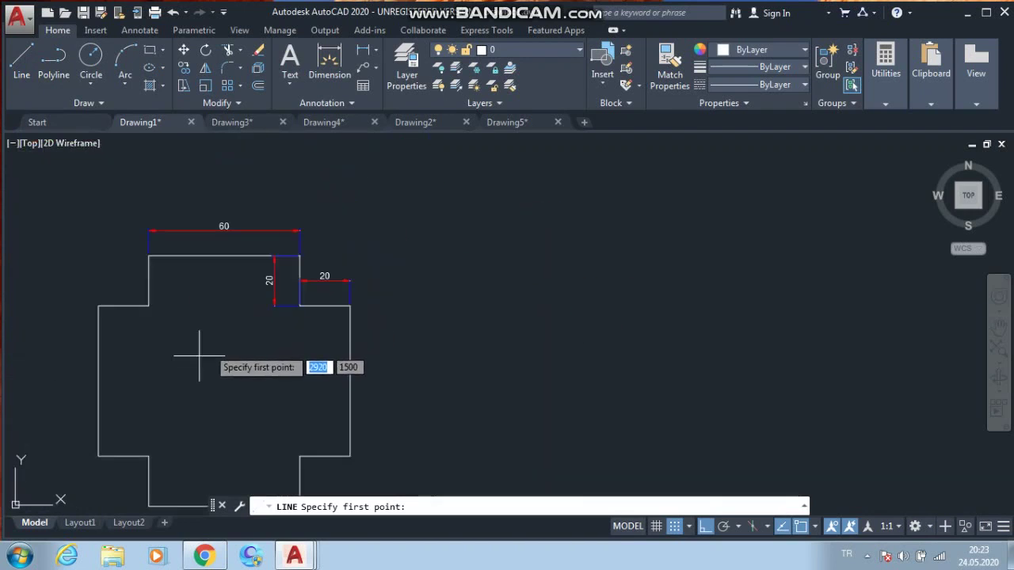
{"action": "middle_click_drag", "start_coordinate": [219, 330], "coordinate": [233, 297]}
{"action": "middle_click_drag", "start_coordinate": [211, 262], "coordinate": [228, 311]}
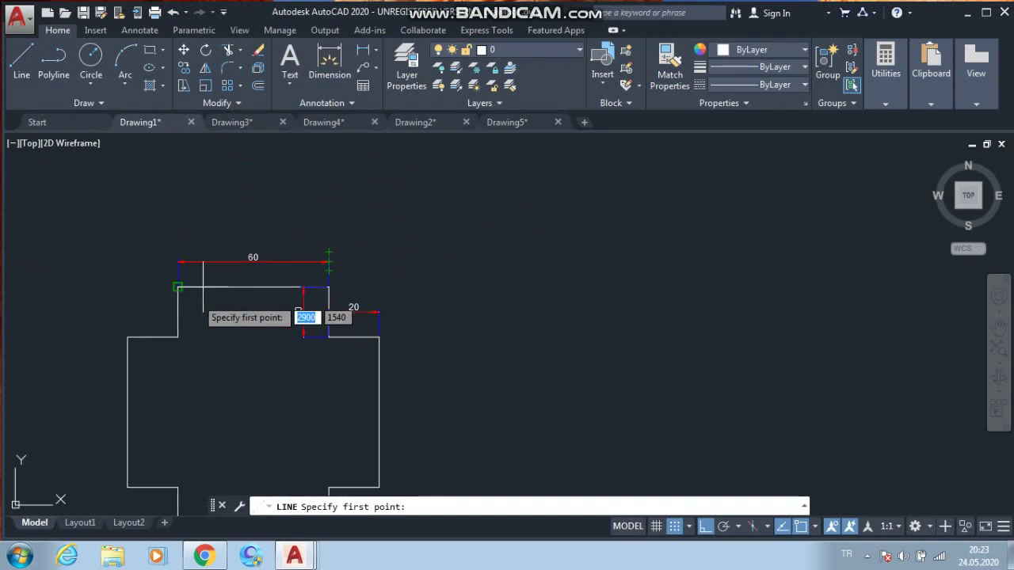
{"action": "scroll", "coordinate": [267, 325], "scroll_direction": "up", "scroll_amount": 2}
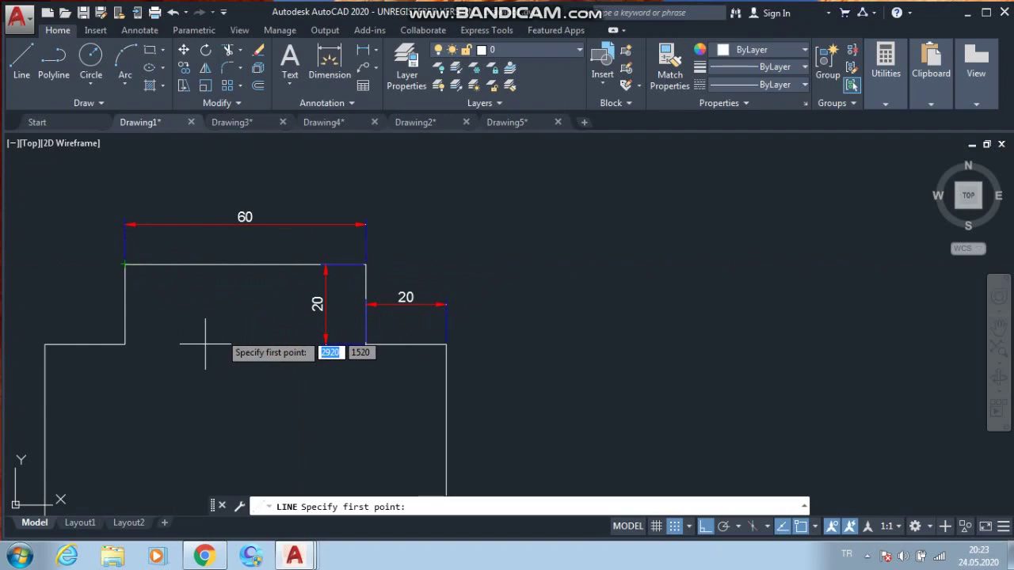
{"action": "middle_click_drag", "start_coordinate": [222, 331], "coordinate": [177, 335]}
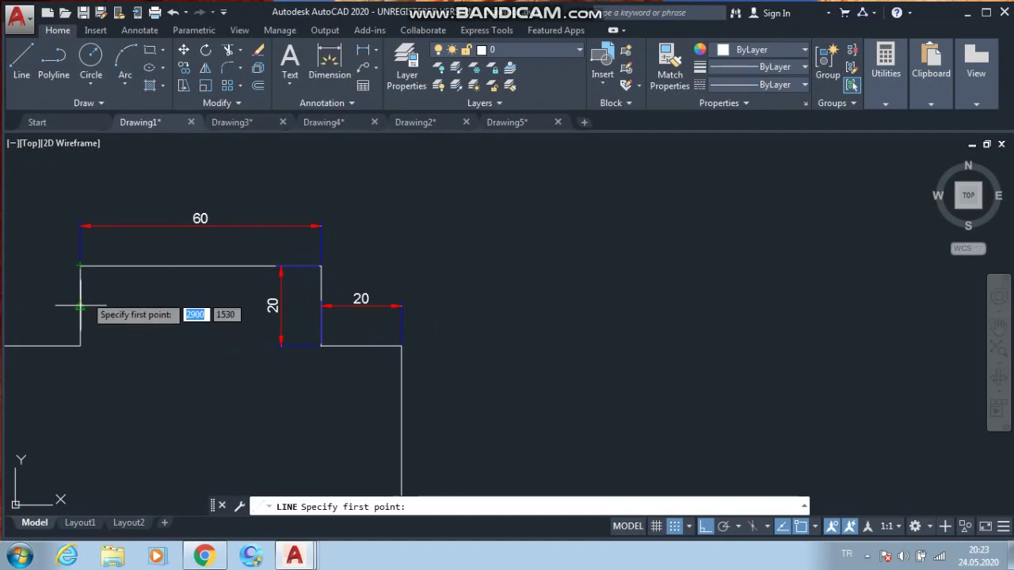
{"action": "scroll", "coordinate": [159, 349], "scroll_direction": "down", "scroll_amount": 2}
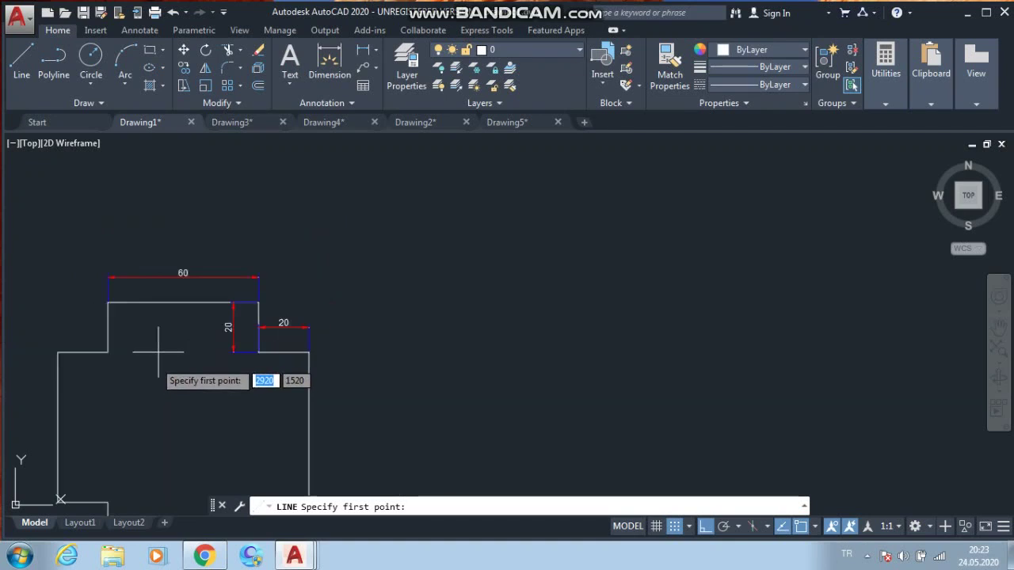
{"action": "middle_click_drag", "start_coordinate": [154, 351], "coordinate": [126, 340]}
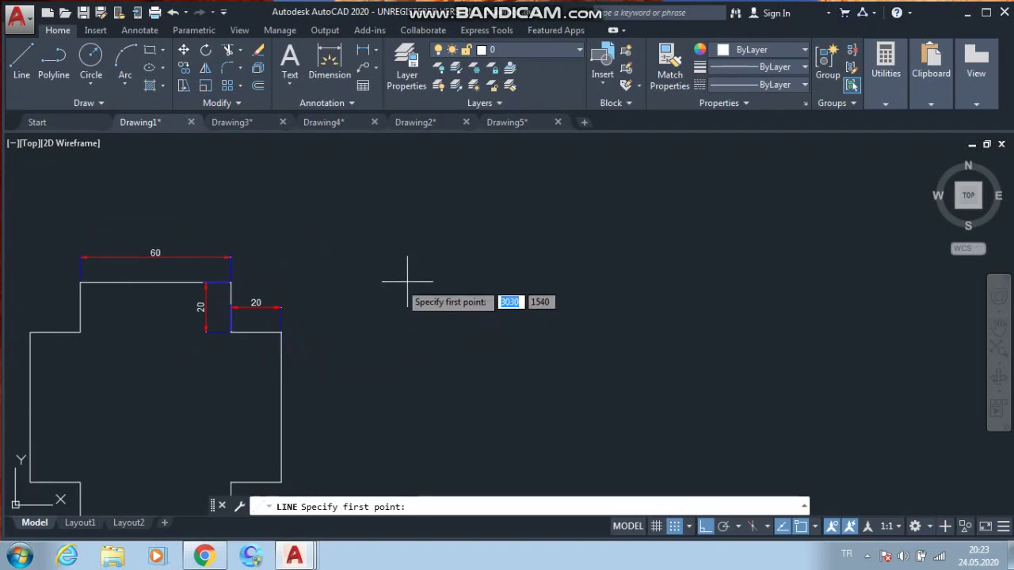
Step: Cancel the false line starts, restart Line, and free space right of the shape
{"action": "key", "text": "Escape"}
{"action": "left_click", "coordinate": [21, 60]}
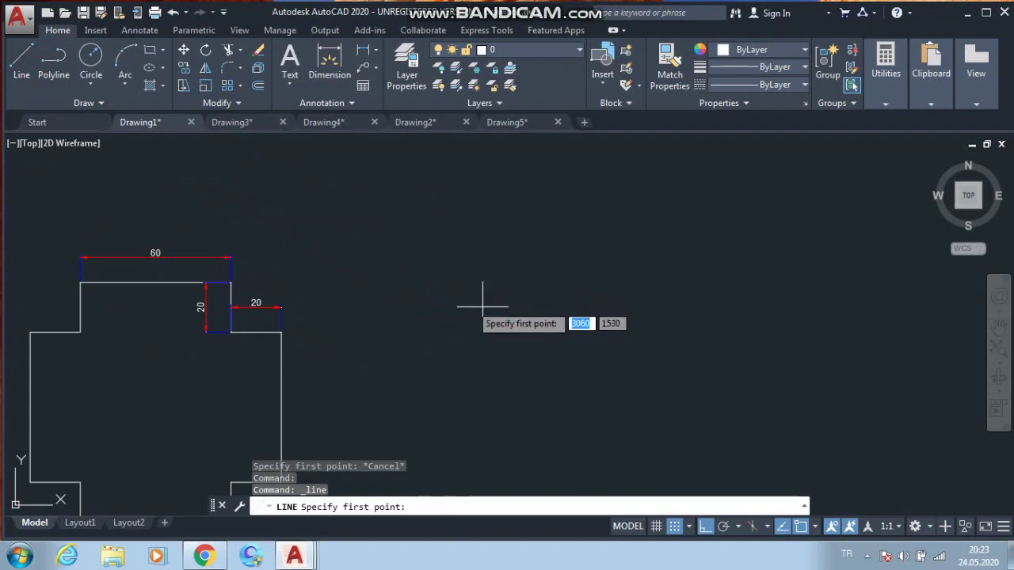
{"action": "left_click", "coordinate": [432, 281]}
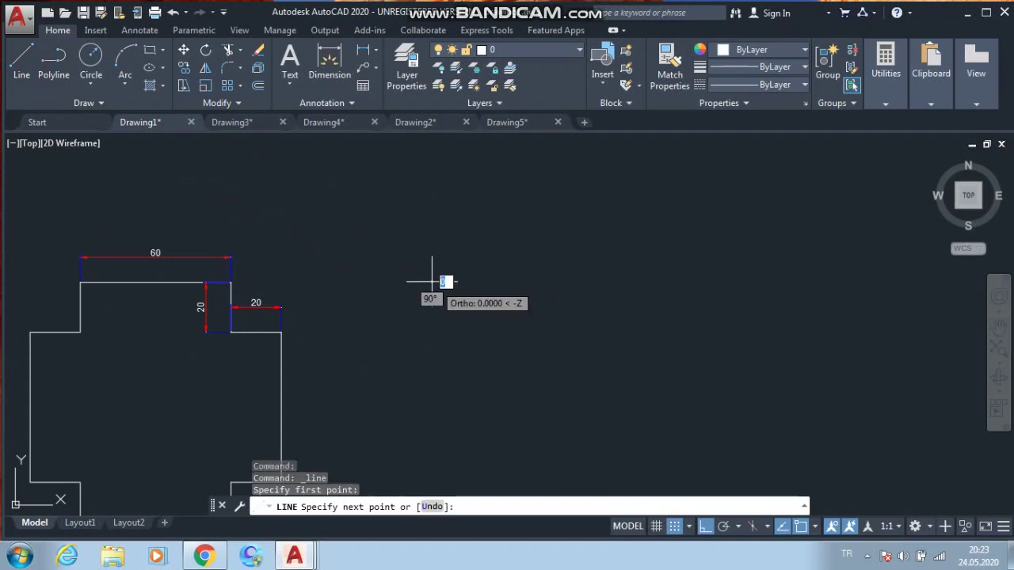
{"action": "key", "text": "Escape"}
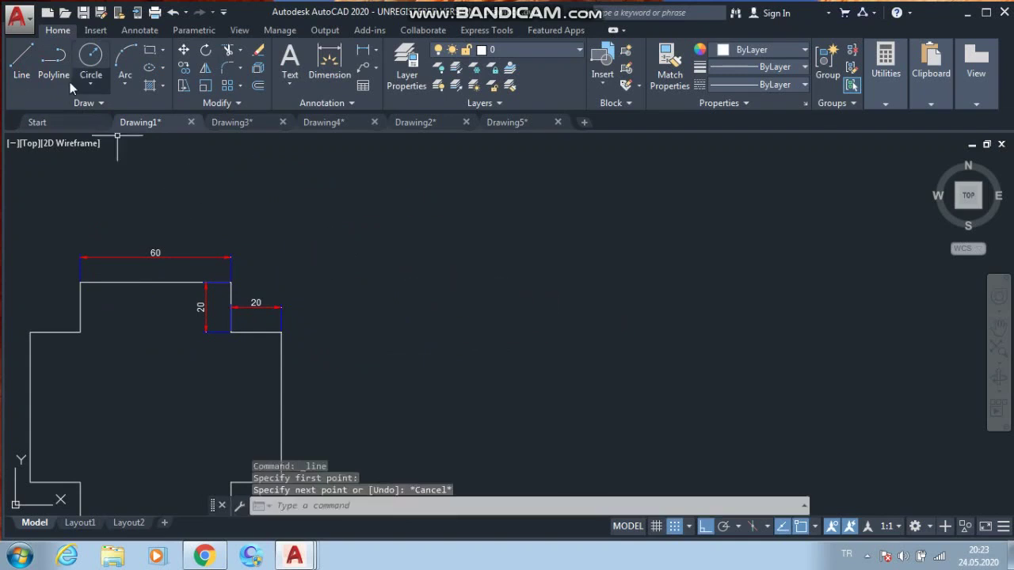
{"action": "left_click", "coordinate": [21, 59]}
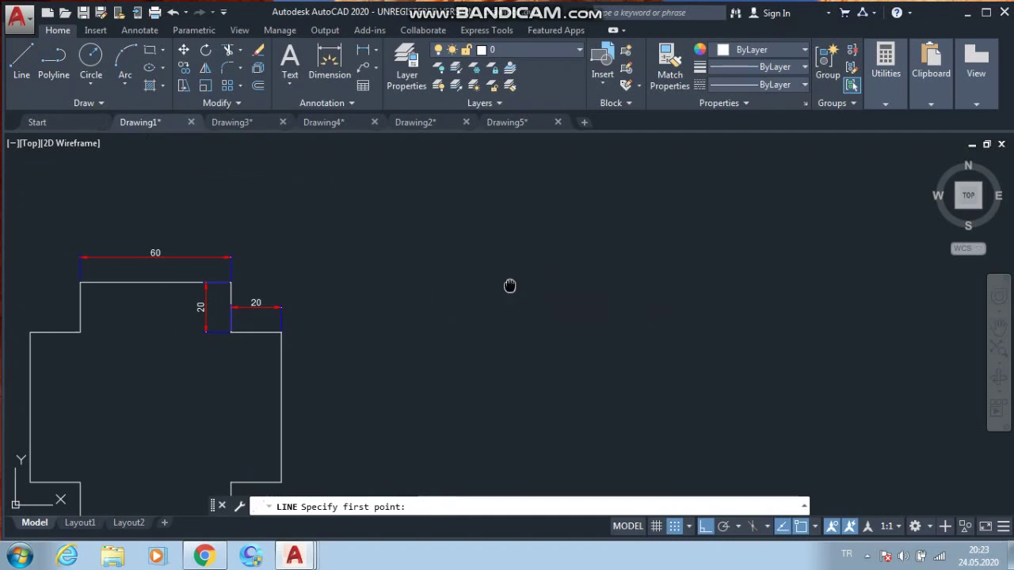
{"action": "middle_click_drag", "start_coordinate": [509, 284], "coordinate": [452, 276]}
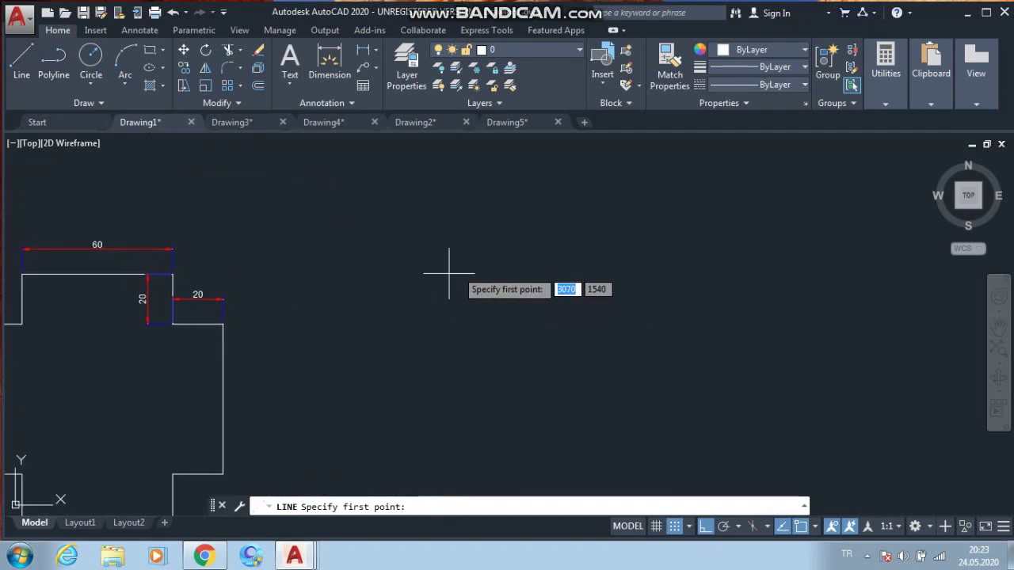
Step: Trace the first segments right of the original: 60 across, 20 down, 20 out, 60 down, 20 in
{"action": "left_click", "coordinate": [448, 274]}
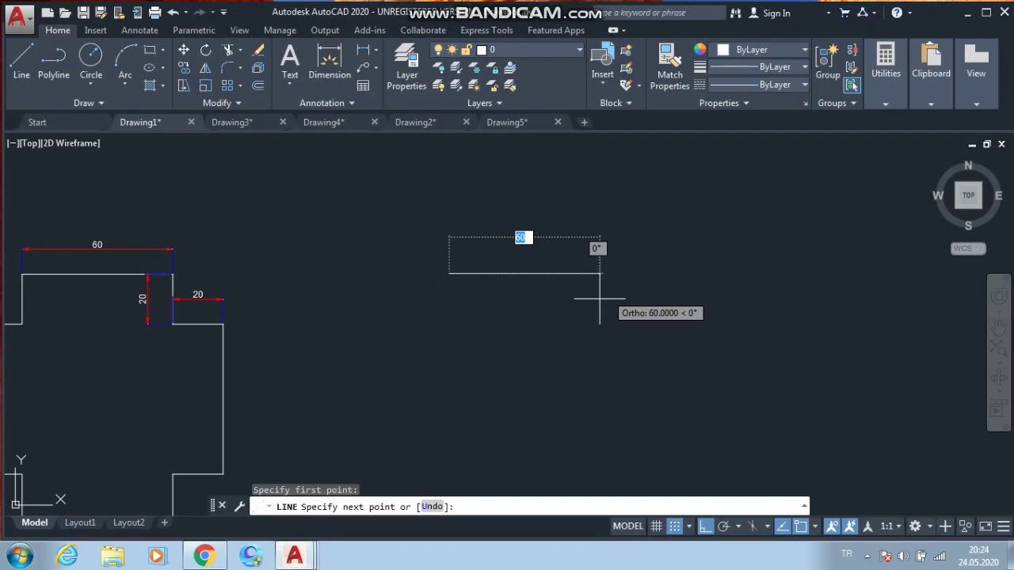
{"action": "type", "text": "60"}
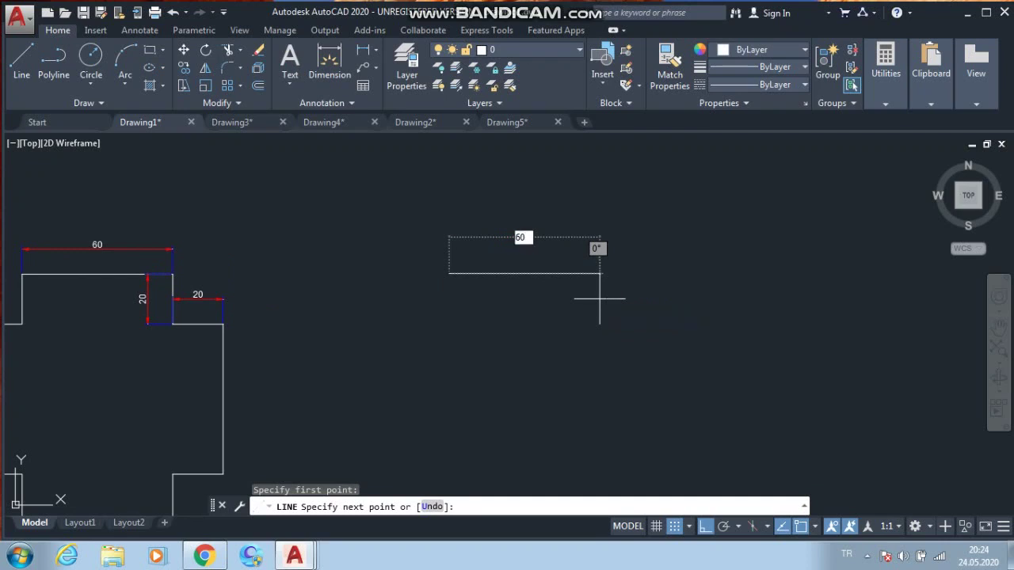
{"action": "key", "text": "Return"}
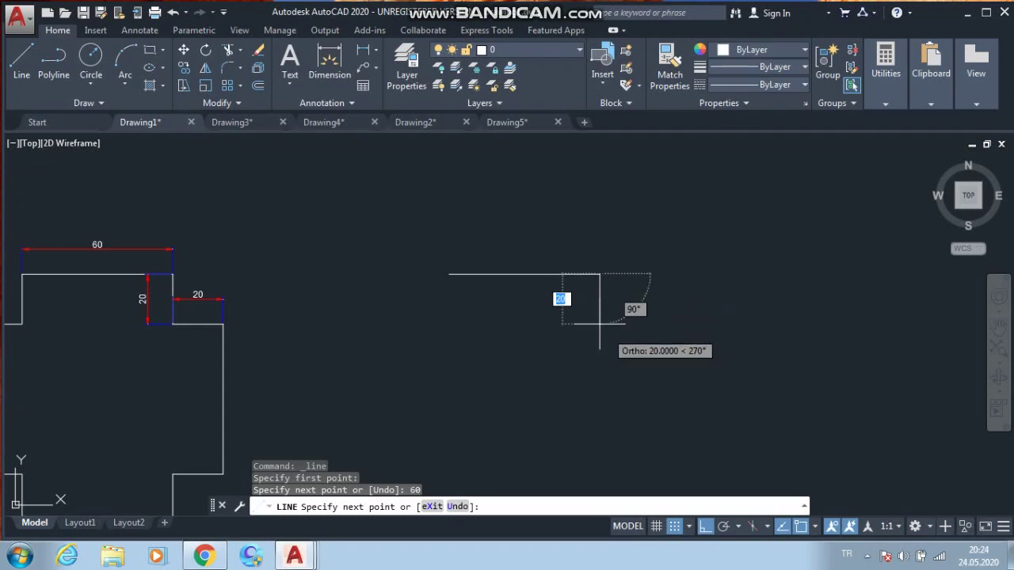
{"action": "type", "text": "20"}
{"action": "key", "text": "Return"}
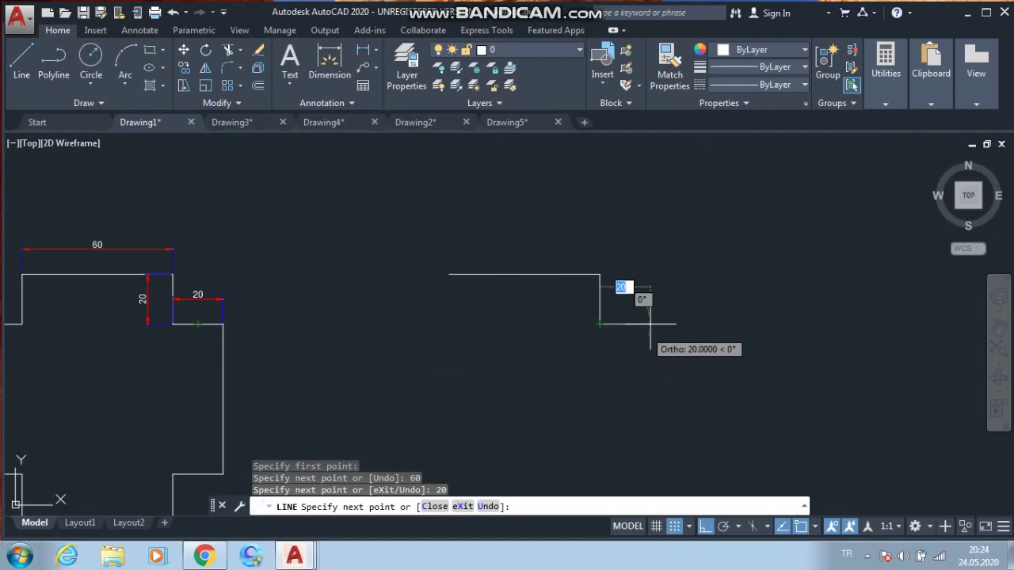
{"action": "type", "text": "20"}
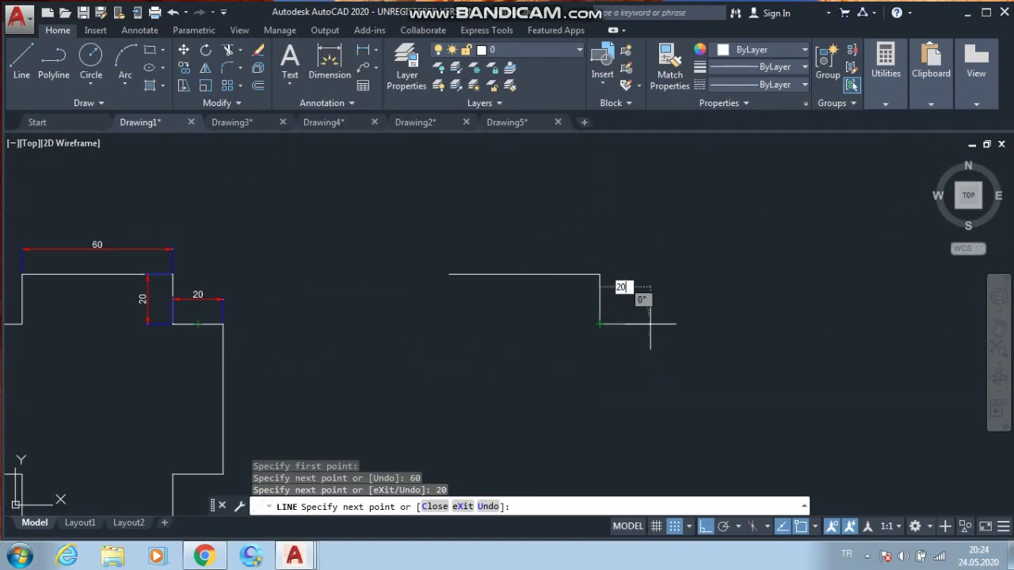
{"action": "key", "text": "Return"}
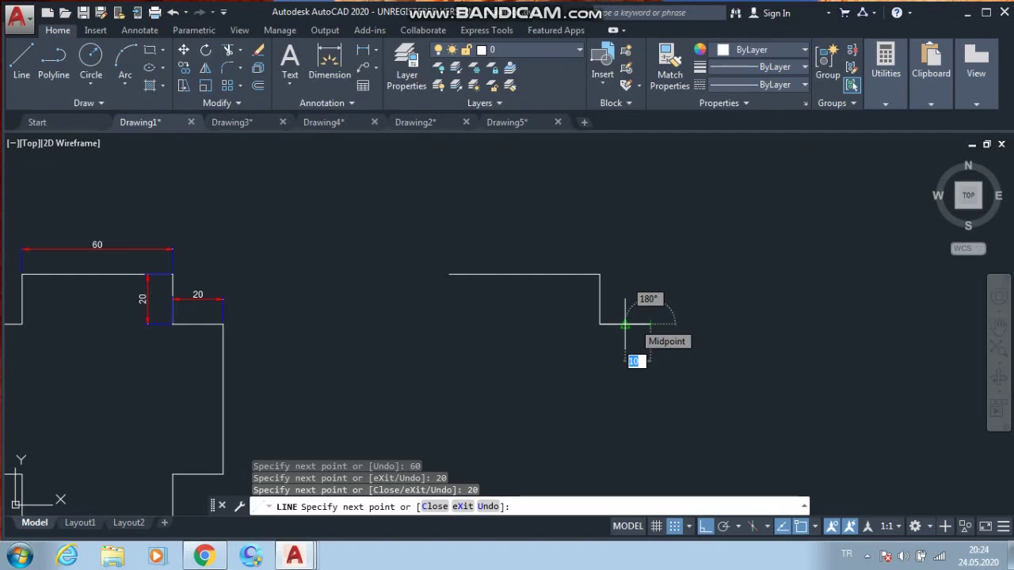
{"action": "middle_click_drag", "start_coordinate": [661, 395], "coordinate": [656, 318]}
{"action": "type", "text": "60"}
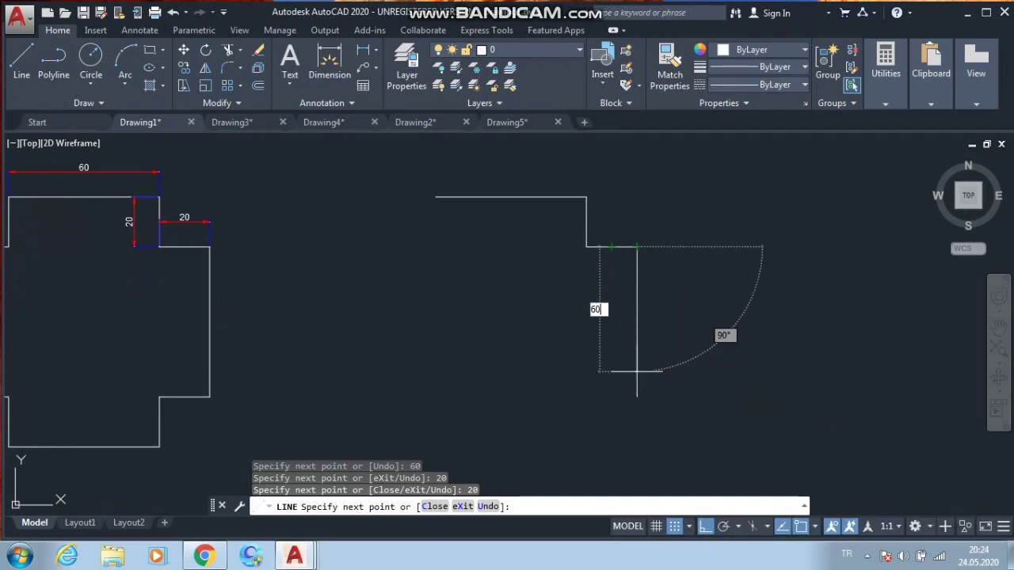
{"action": "key", "text": "Return"}
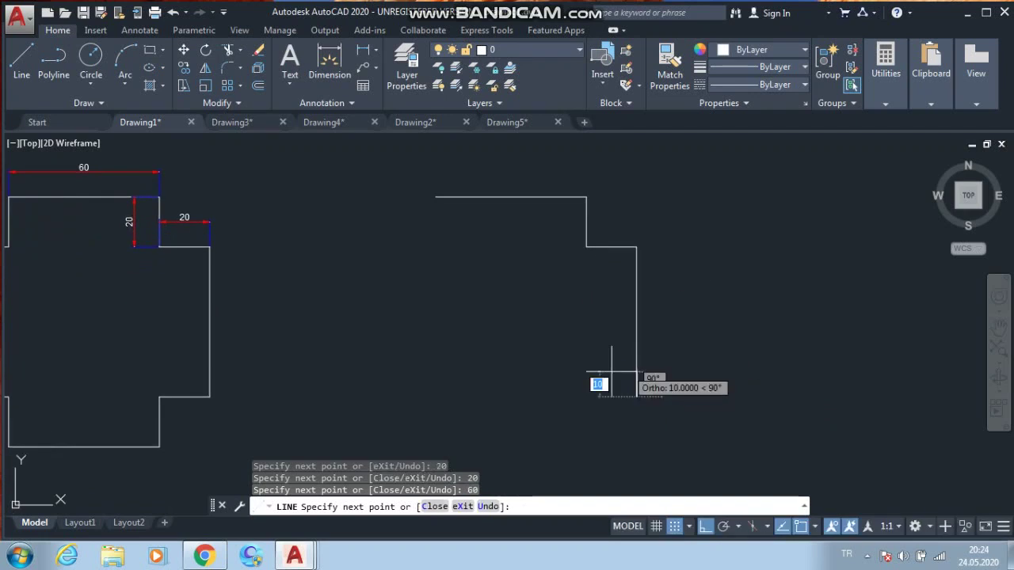
{"action": "type", "text": "2"}
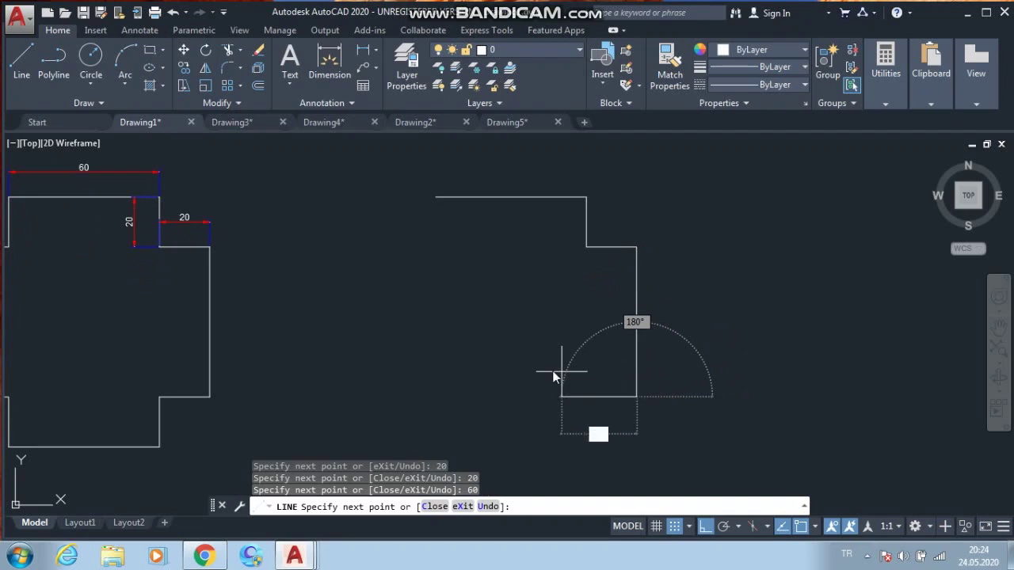
{"action": "type", "text": "0"}
{"action": "key", "text": "Return"}
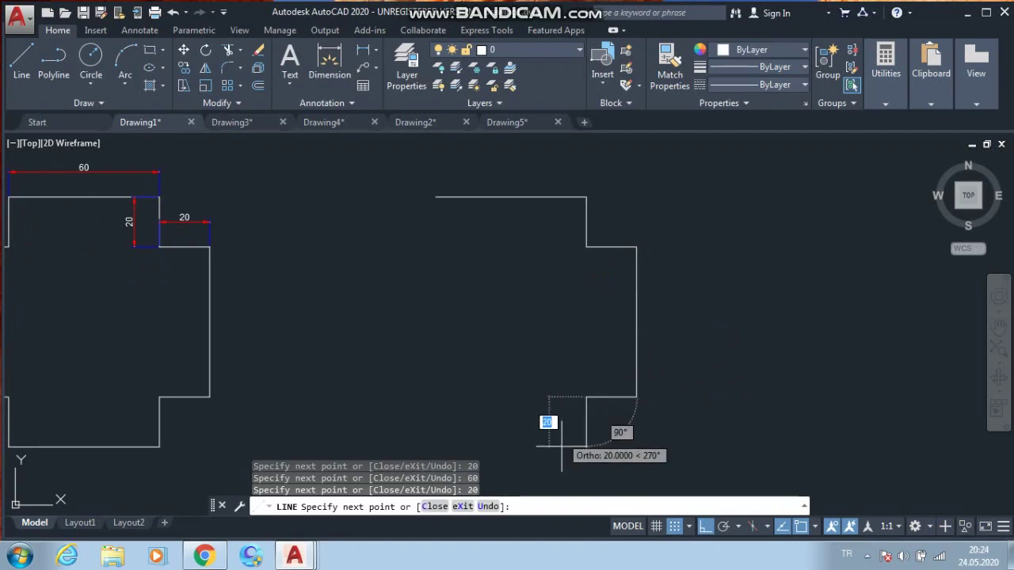
{"action": "type", "text": "20"}
Step: Finish the cross outline with segments 20, 60, 20, 20, 60, 20, 20 back to the start point
{"action": "key", "text": "Return"}
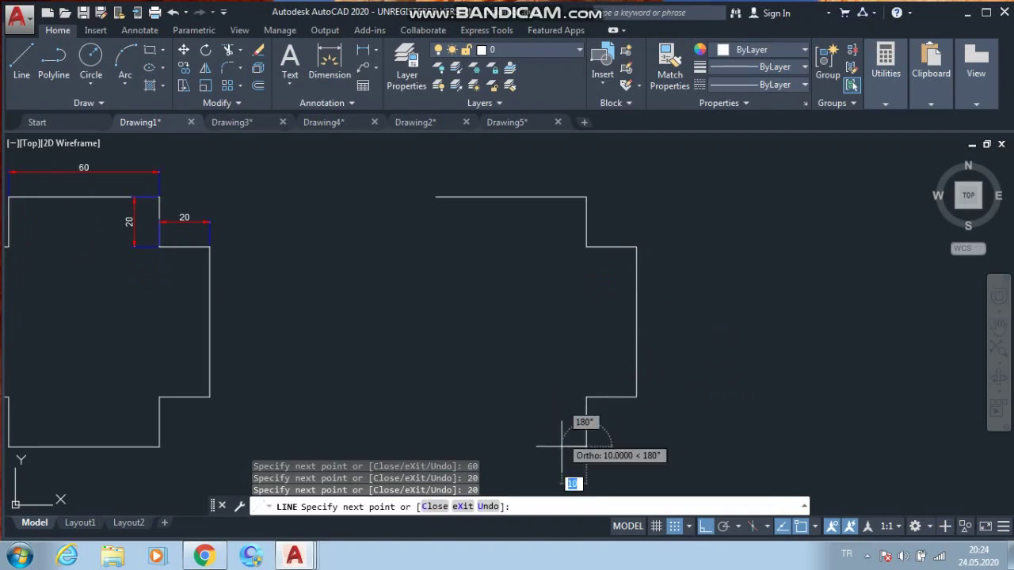
{"action": "type", "text": "60"}
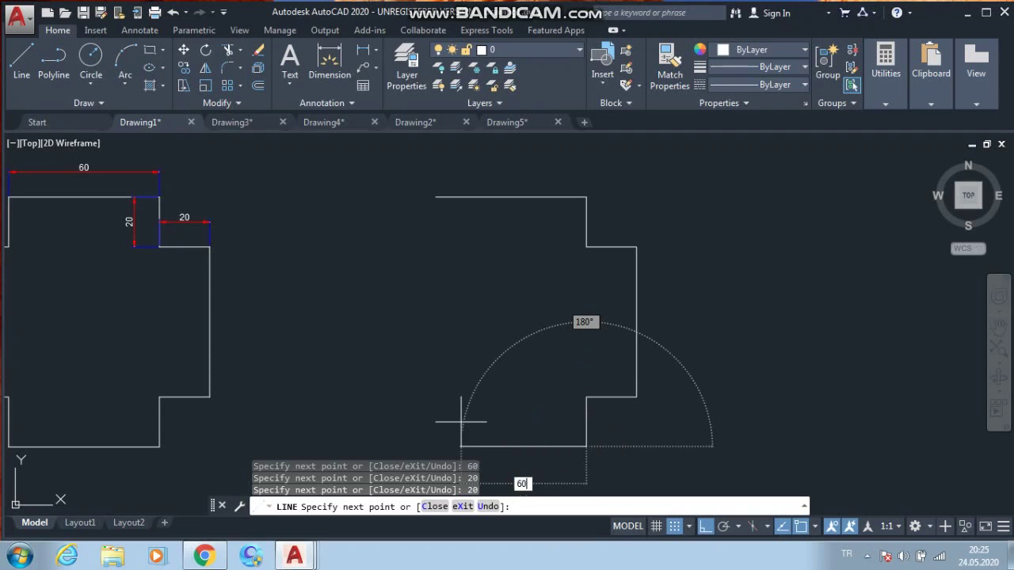
{"action": "key", "text": "Return"}
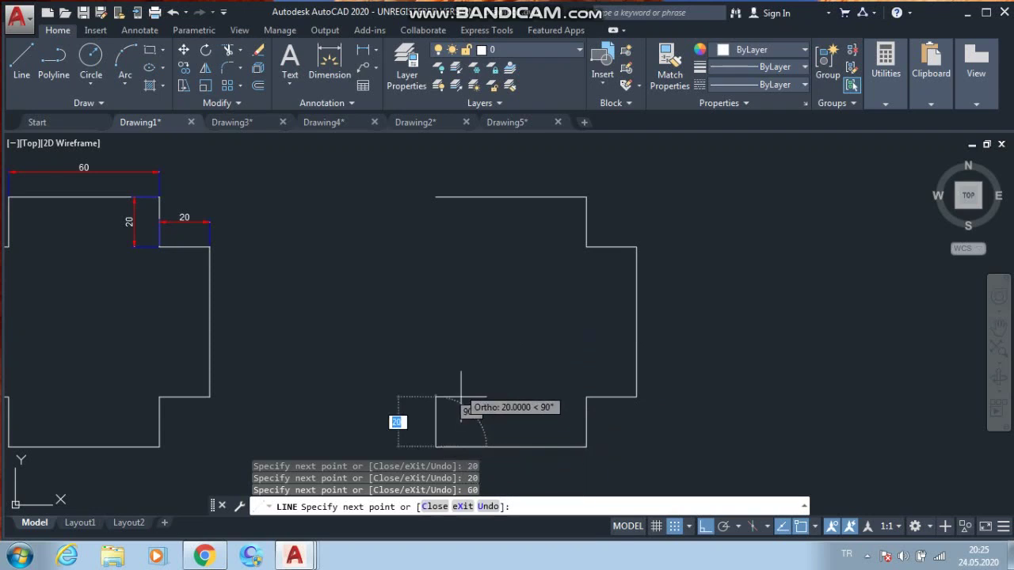
{"action": "type", "text": "20"}
{"action": "key", "text": "Return"}
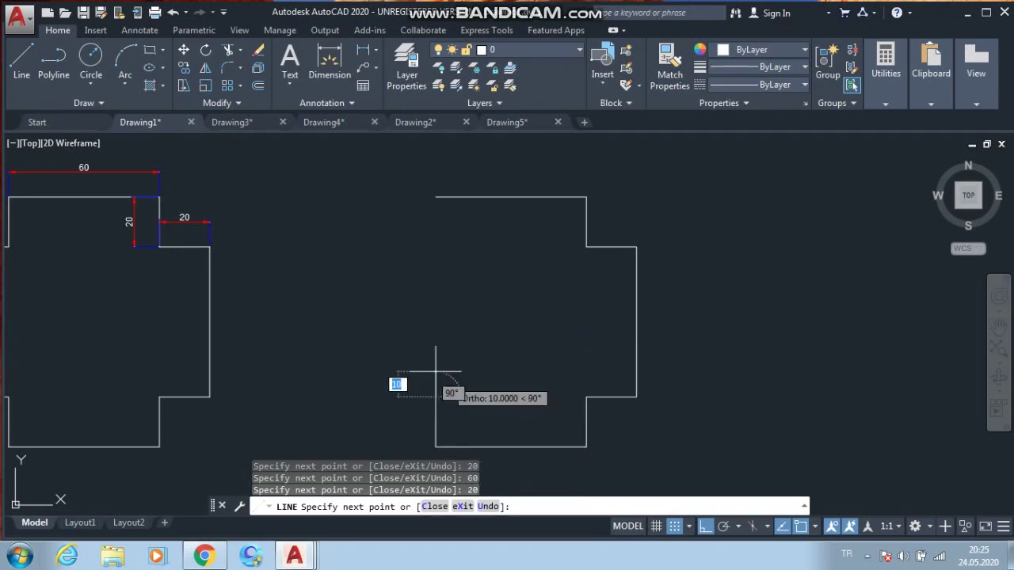
{"action": "type", "text": "20"}
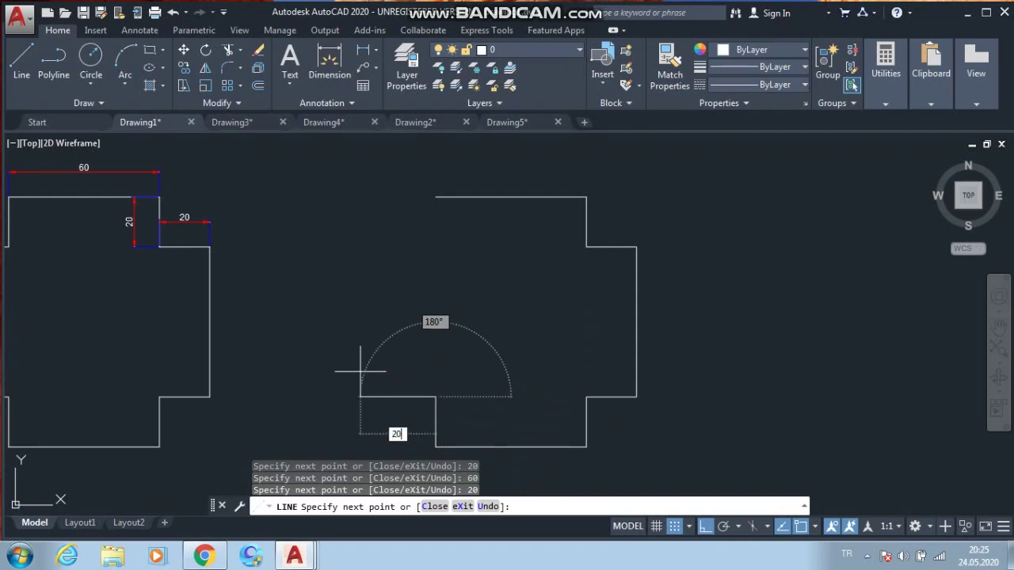
{"action": "key", "text": "Return"}
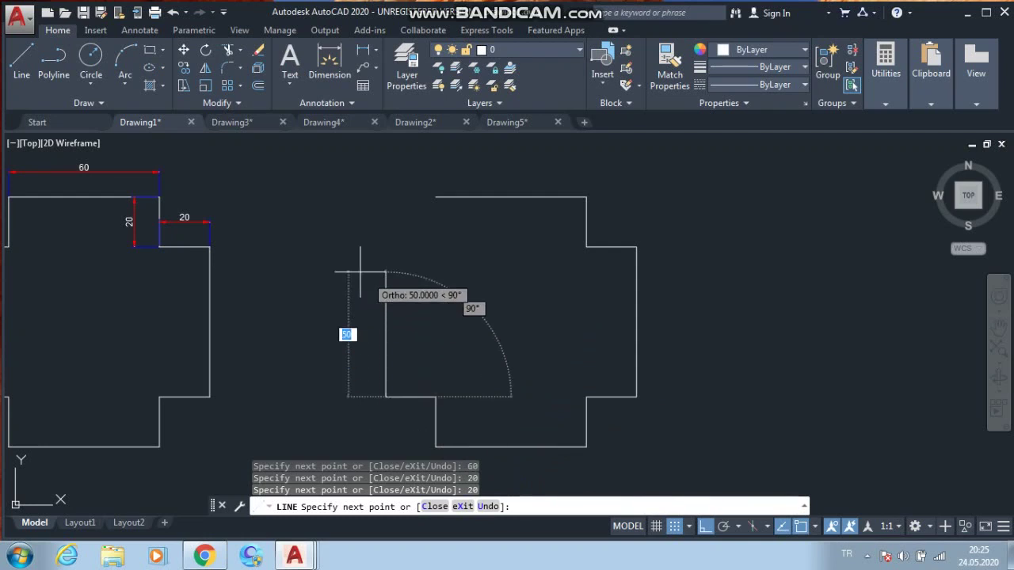
{"action": "type", "text": "60"}
{"action": "key", "text": "Return"}
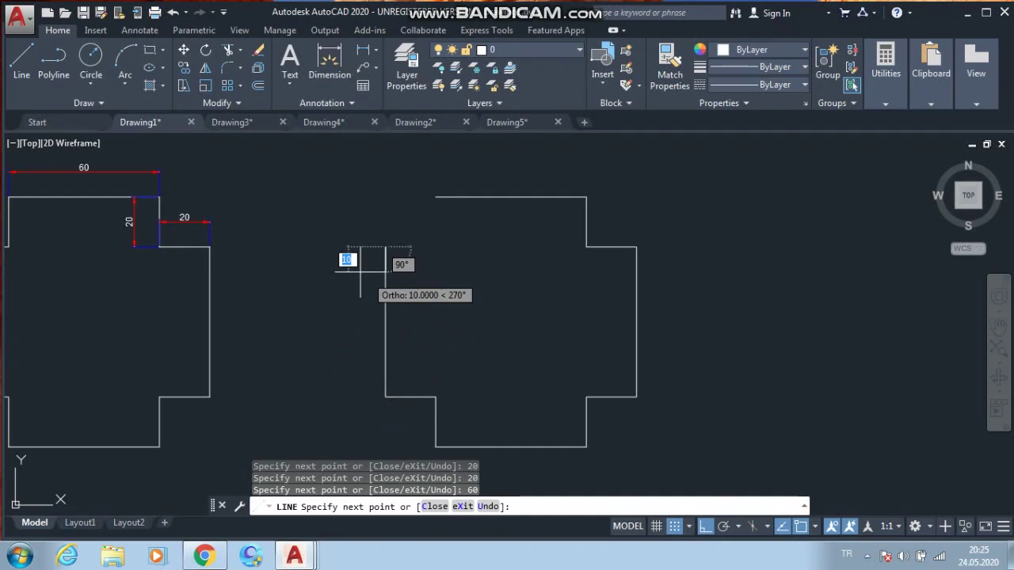
{"action": "type", "text": "20"}
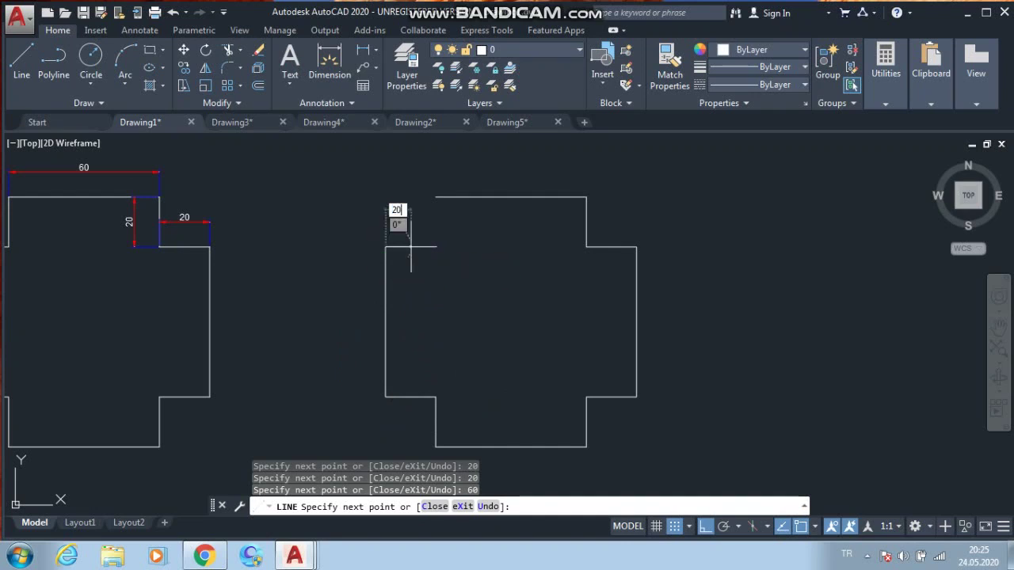
{"action": "key", "text": "Return"}
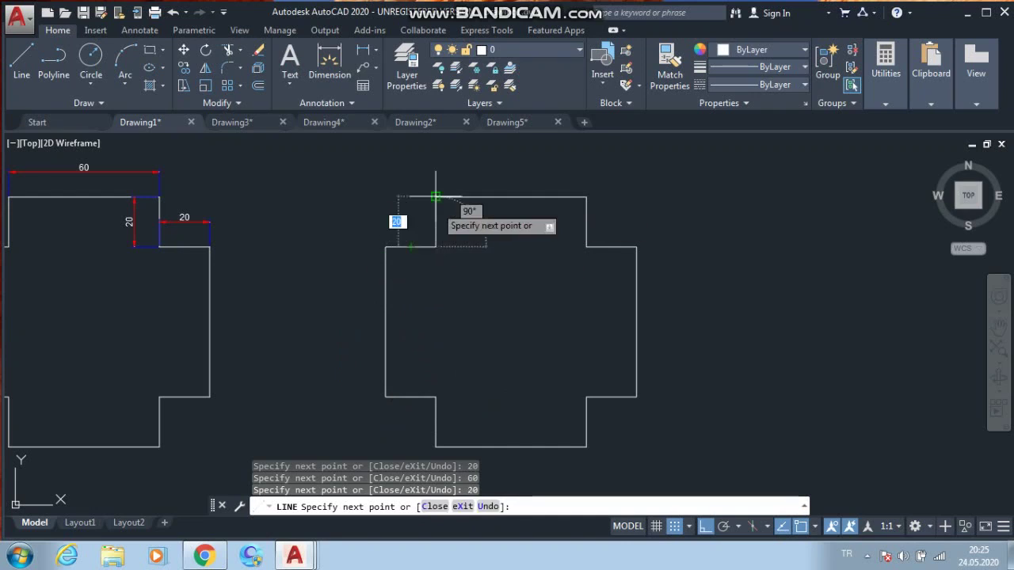
{"action": "type", "text": "20"}
{"action": "key", "text": "Return"}
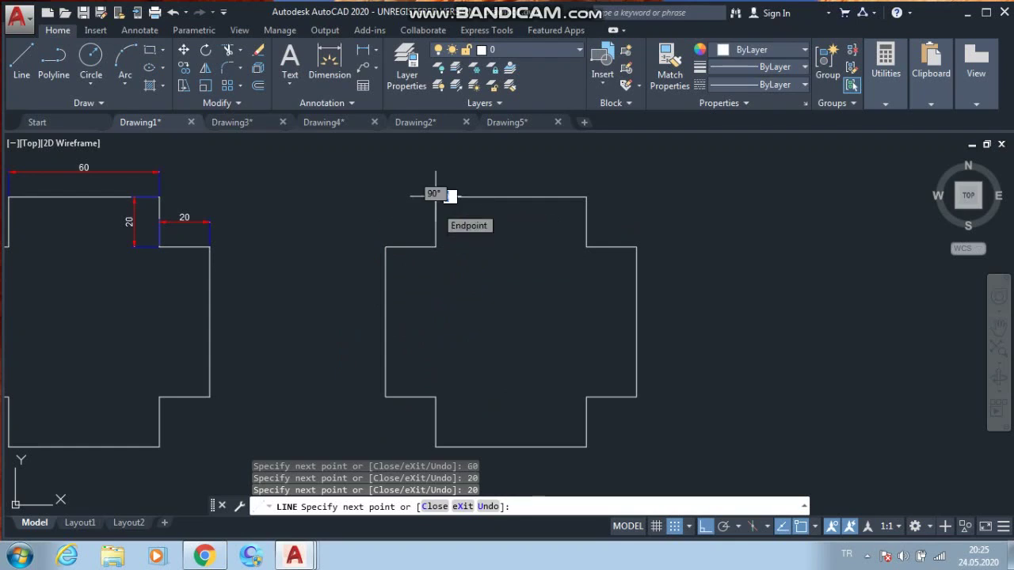
Step: End the outline and draw a separate 60-unit horizontal line above the copied cross
{"action": "key", "text": "Escape"}
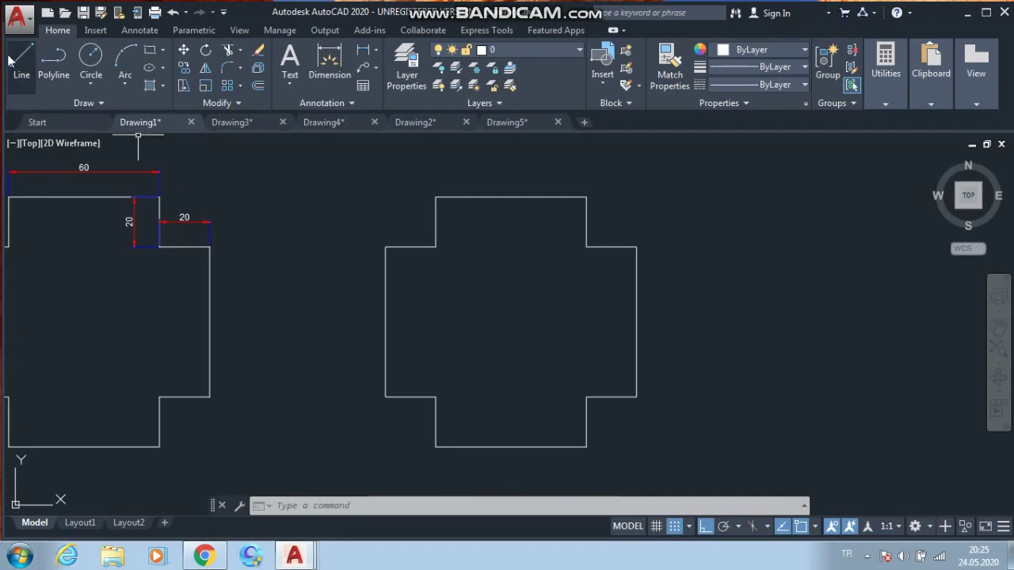
{"action": "key", "text": "l"}
{"action": "key", "text": "Return"}
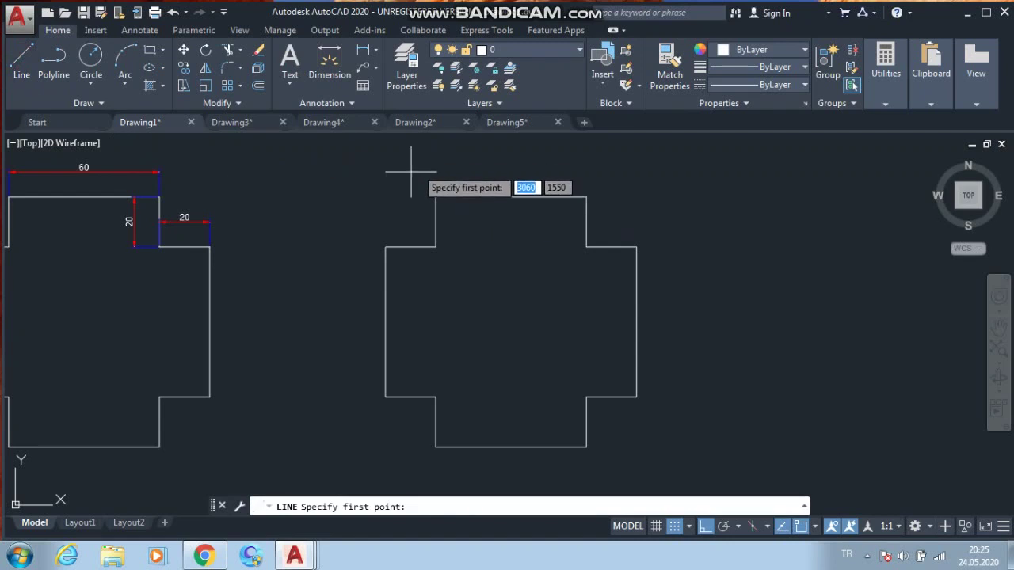
{"action": "middle_click_drag", "start_coordinate": [354, 226], "coordinate": [284, 297]}
{"action": "left_click", "coordinate": [316, 218]}
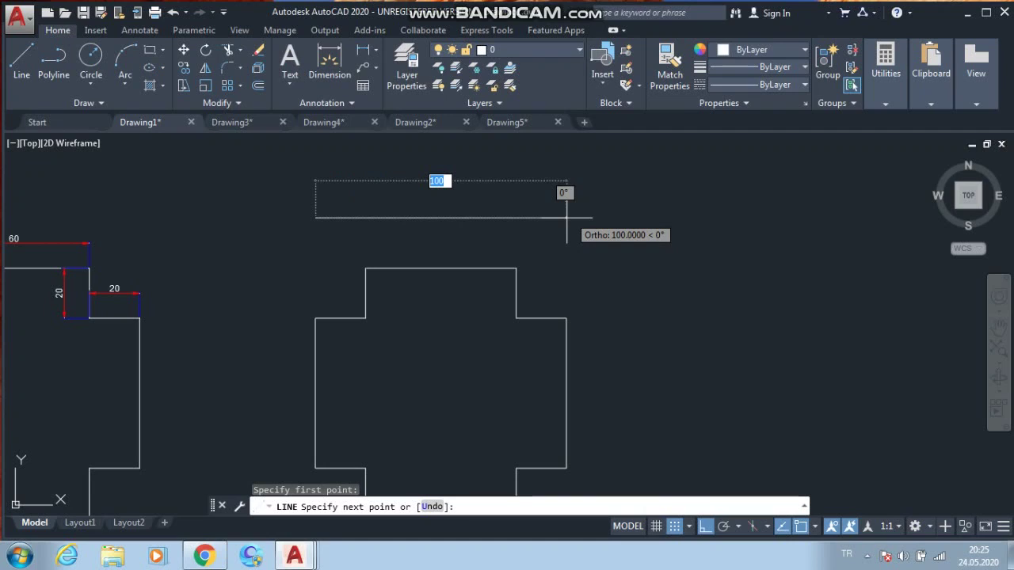
{"action": "type", "text": "60"}
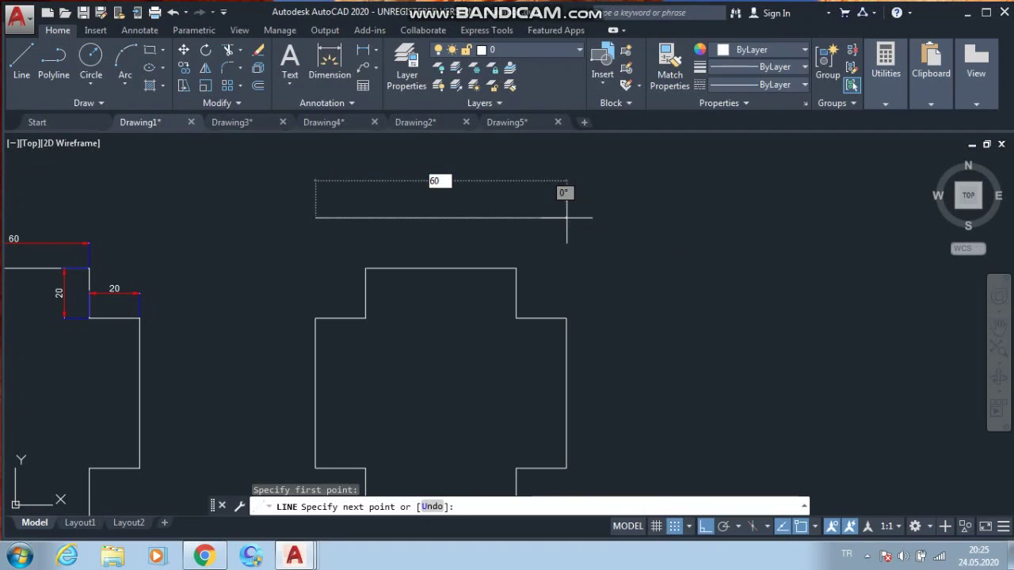
{"action": "key", "text": "Return"}
{"action": "key", "text": "Escape"}
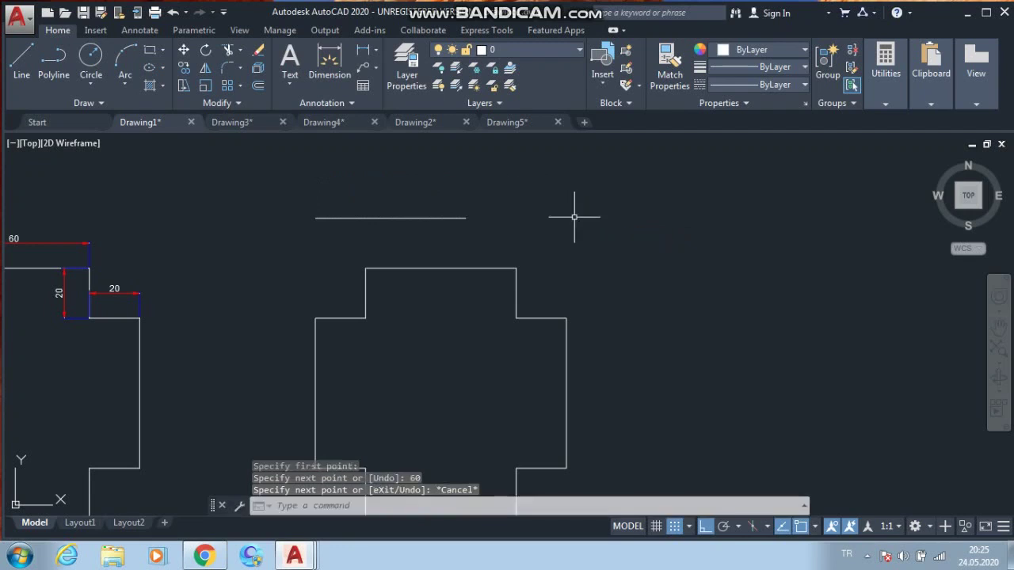
{"action": "mouse_move", "coordinate": [221, 262]}
{"action": "middle_mouse_down"}
{"action": "mouse_move", "coordinate": [331, 275]}
{"action": "mouse_move", "coordinate": [423, 235]}
{"action": "middle_mouse_up"}
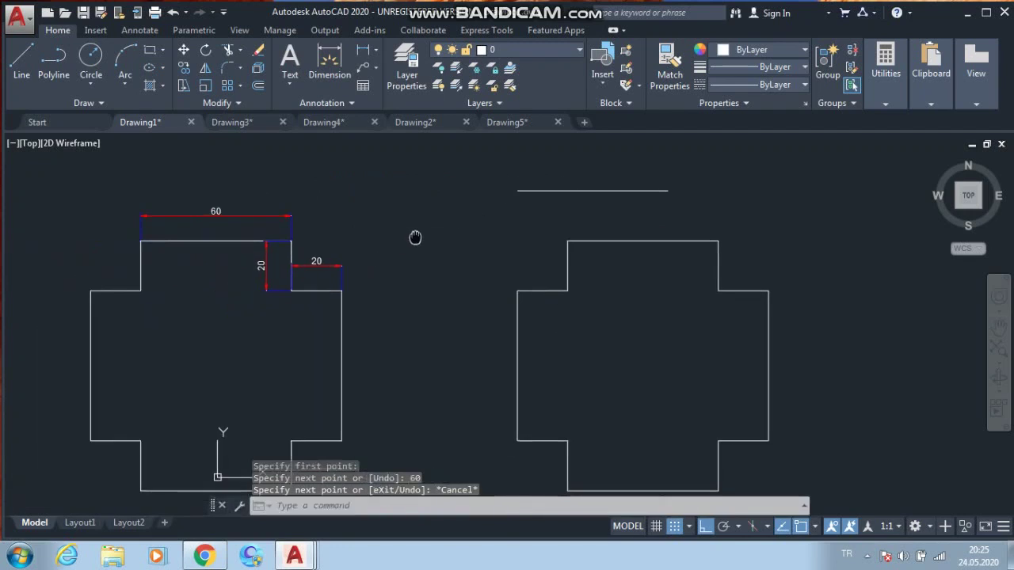
Step: In Drawing3, start a line level with the profile's top edge, with Ortho on
{"action": "left_click", "coordinate": [236, 123]}
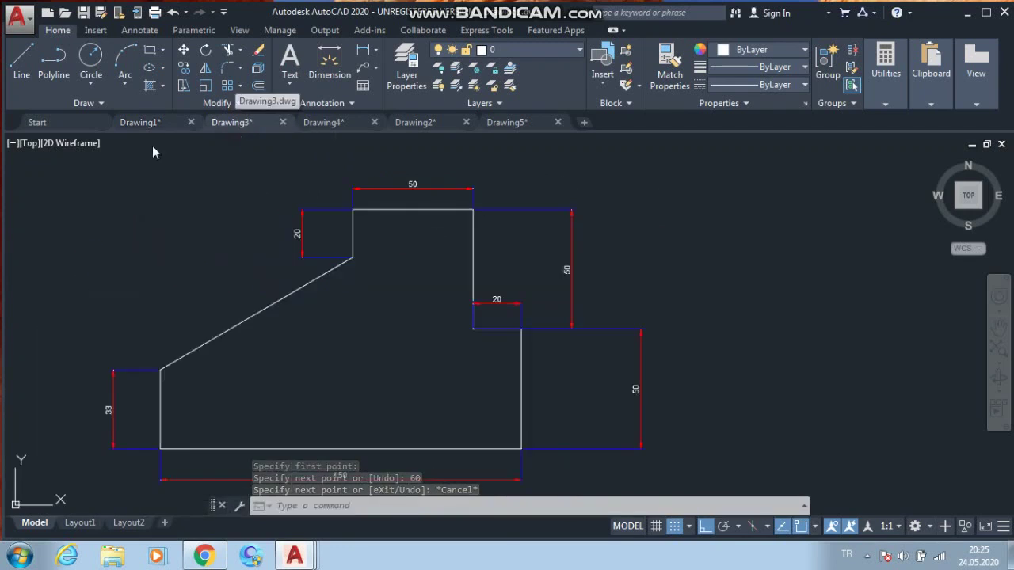
{"action": "mouse_move", "coordinate": [165, 277]}
{"action": "middle_mouse_down"}
{"action": "mouse_move", "coordinate": [11, 221]}
{"action": "mouse_move", "coordinate": [23, 227]}
{"action": "middle_mouse_up"}
{"action": "mouse_move", "coordinate": [674, 316]}
{"action": "middle_mouse_down"}
{"action": "mouse_move", "coordinate": [671, 336]}
{"action": "mouse_move", "coordinate": [588, 360]}
{"action": "middle_mouse_up"}
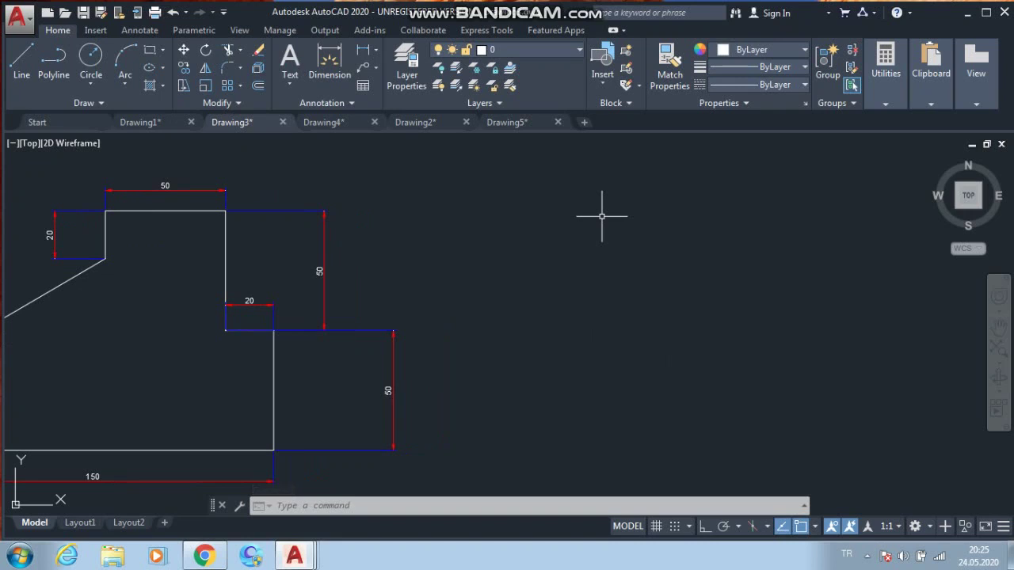
{"action": "left_click", "coordinate": [21, 62]}
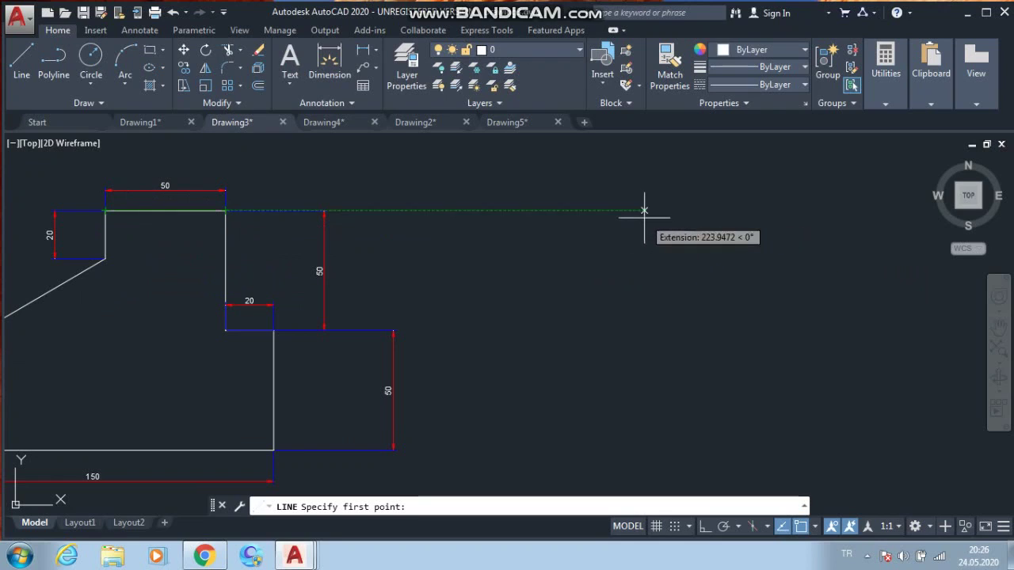
{"action": "left_click", "coordinate": [644, 210]}
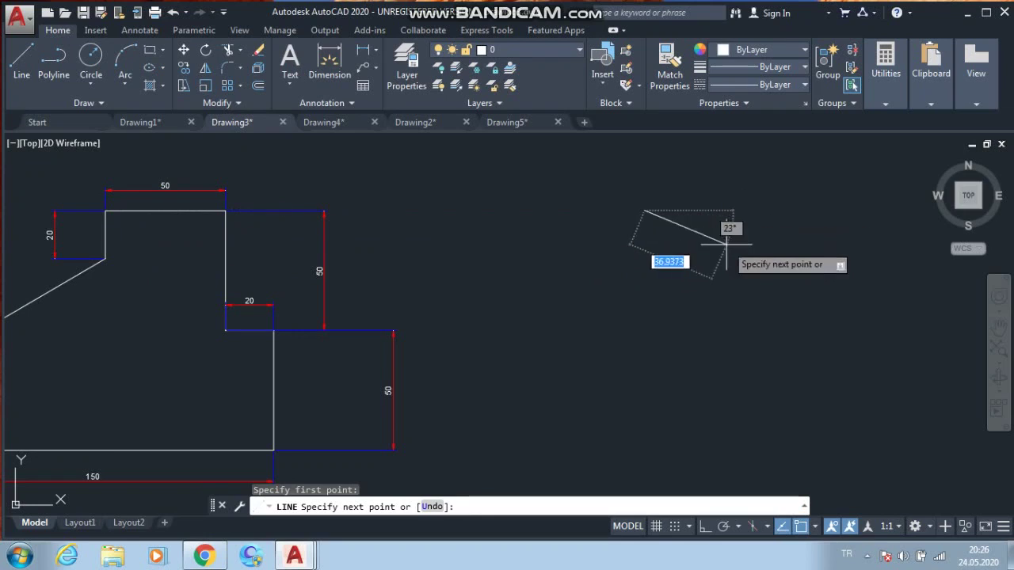
{"action": "key", "text": "F8"}
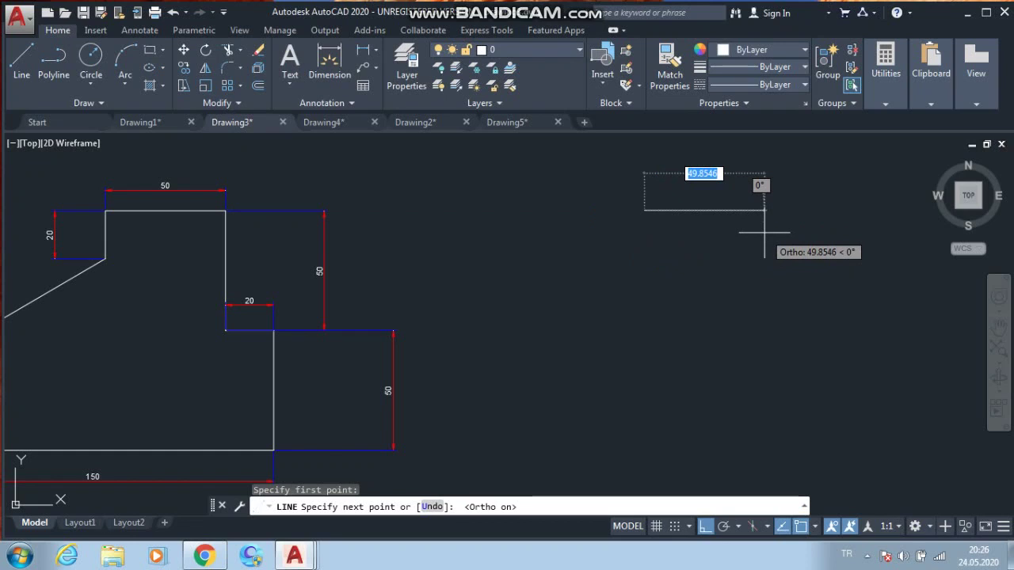
Step: Draw the 50 top edge, 50 drop, 20 step and 50 lower side
{"action": "type", "text": "50"}
{"action": "key", "text": "Return"}
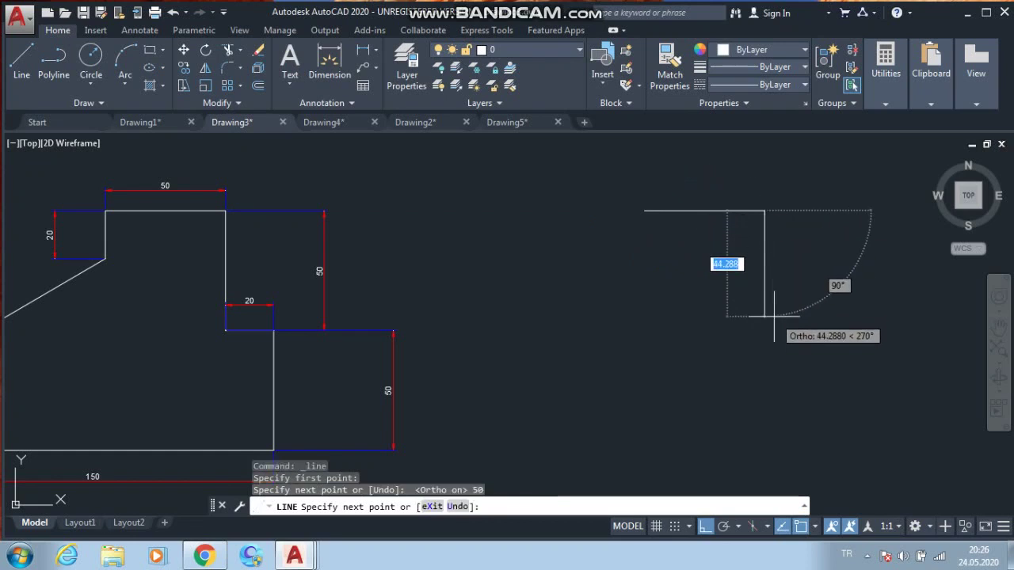
{"action": "key", "text": "Return"}
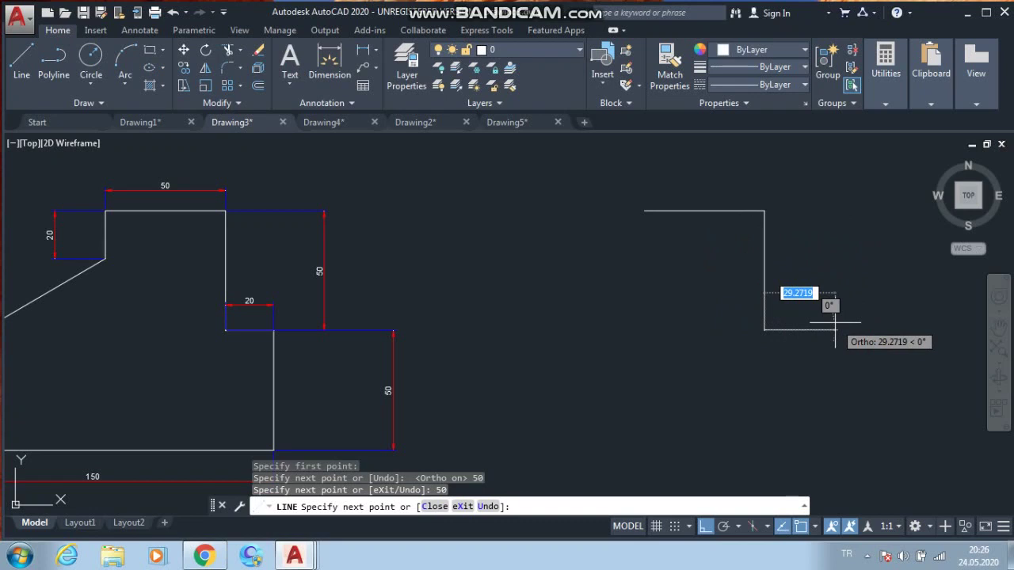
{"action": "key", "text": "Return"}
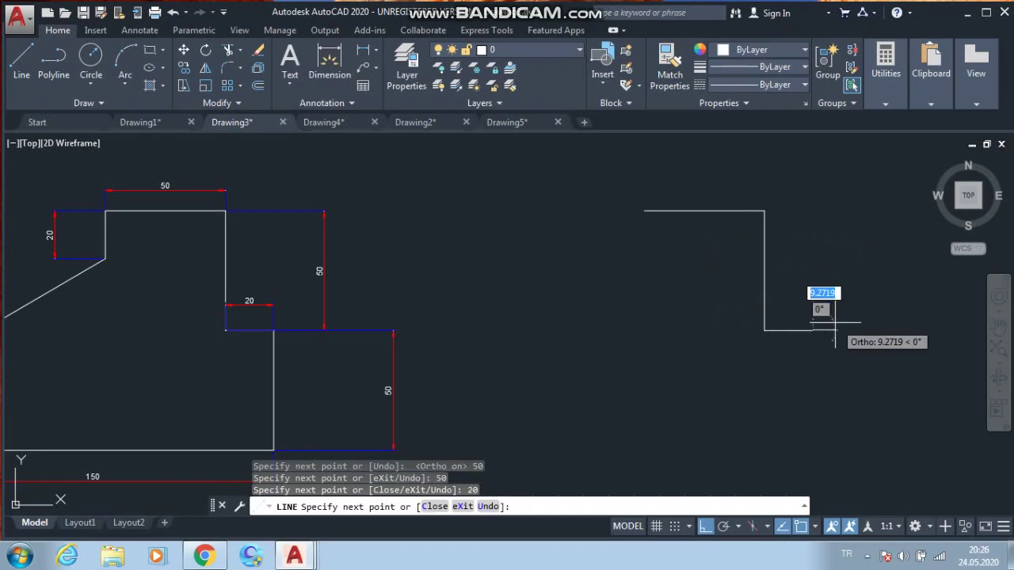
{"action": "middle_click_drag", "start_coordinate": [847, 415], "coordinate": [821, 295]}
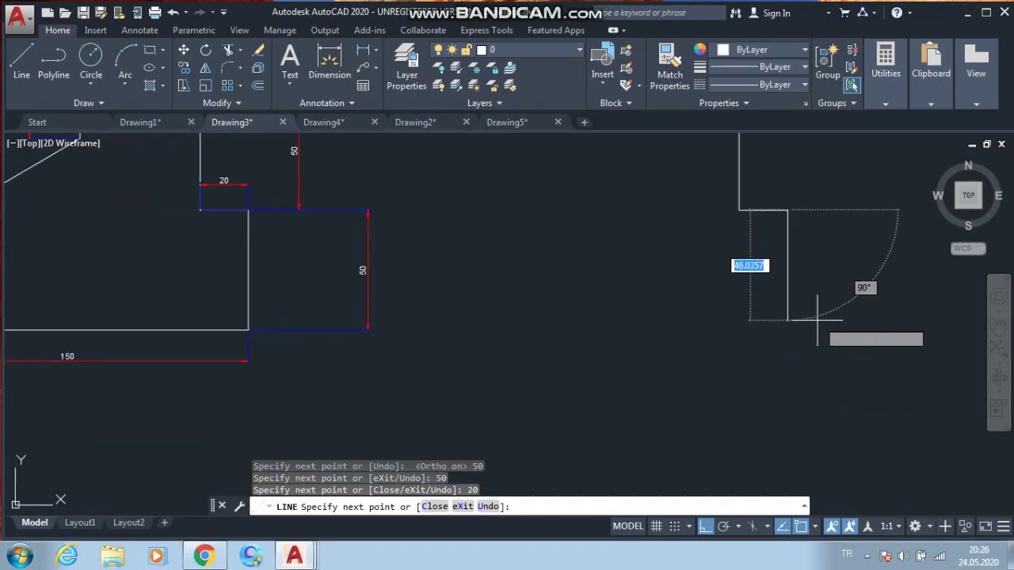
{"action": "type", "text": "5"}
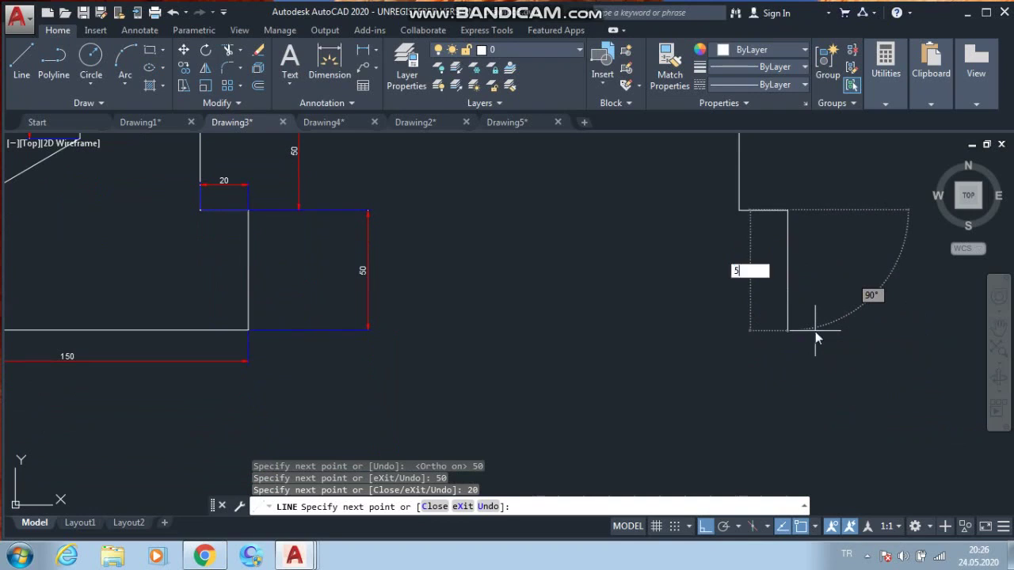
{"action": "type", "text": "0"}
{"action": "key", "text": "Return"}
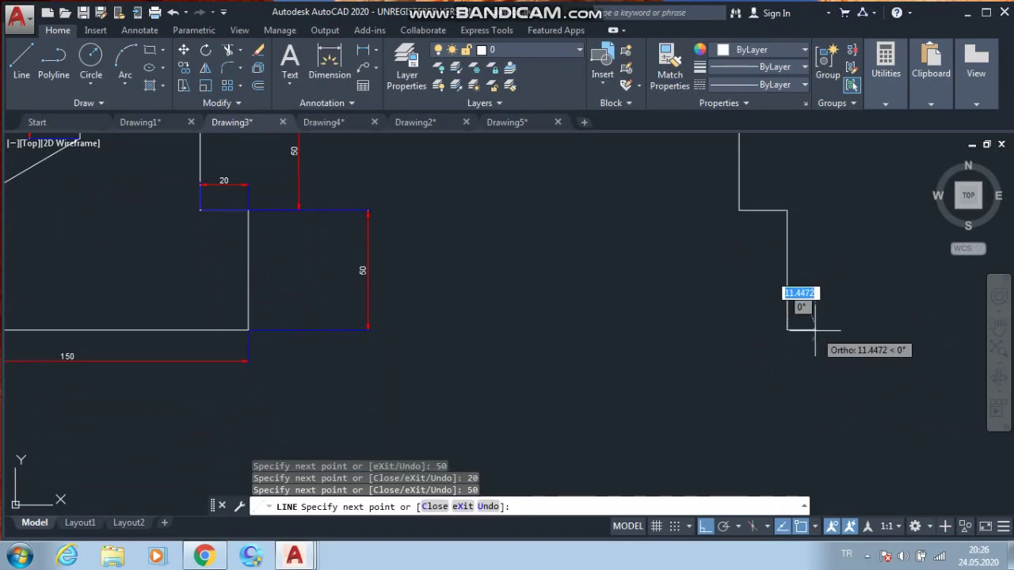
{"action": "key", "text": "Escape"}
{"action": "middle_click_drag", "start_coordinate": [670, 326], "coordinate": [819, 481]}
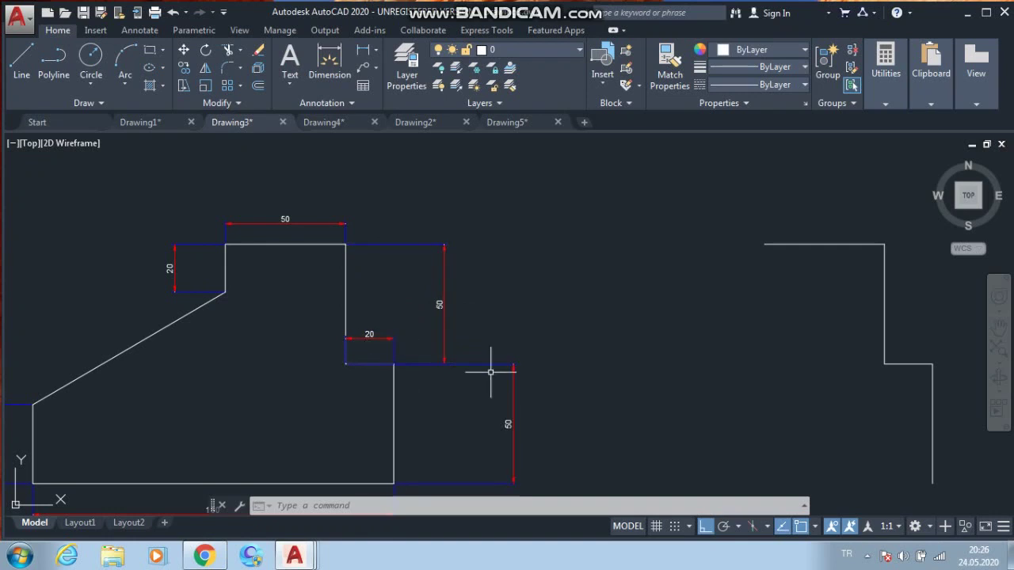
{"action": "middle_click_drag", "start_coordinate": [303, 366], "coordinate": [320, 334]}
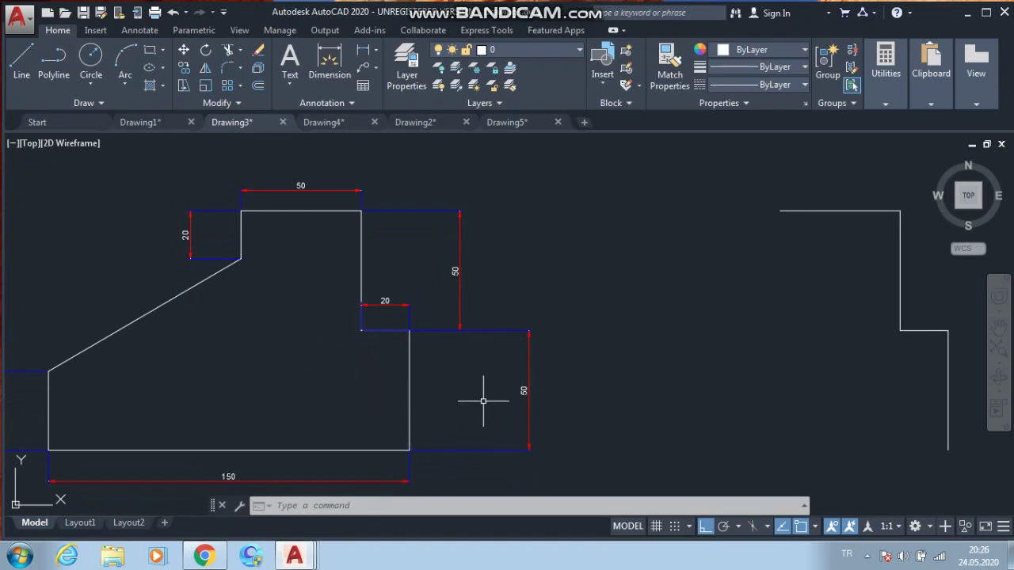
{"action": "mouse_move", "coordinate": [823, 317]}
{"action": "middle_mouse_down"}
{"action": "mouse_move", "coordinate": [668, 351]}
{"action": "mouse_move", "coordinate": [587, 279]}
{"action": "middle_mouse_up"}
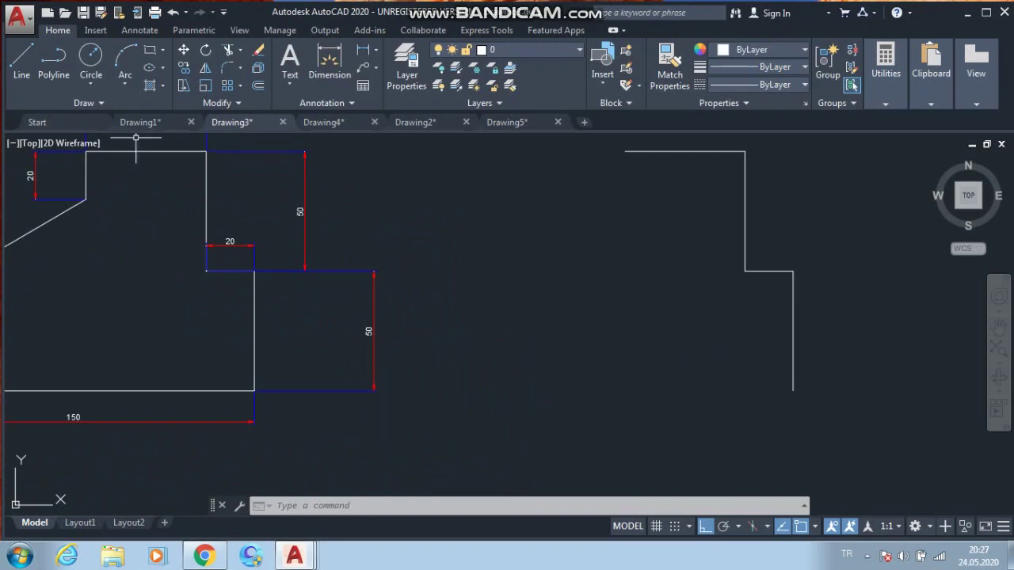
Step: From the outline's lower end, draw a 150-unit bottom edge leftward and a 33-unit rise
{"action": "left_click", "coordinate": [21, 60]}
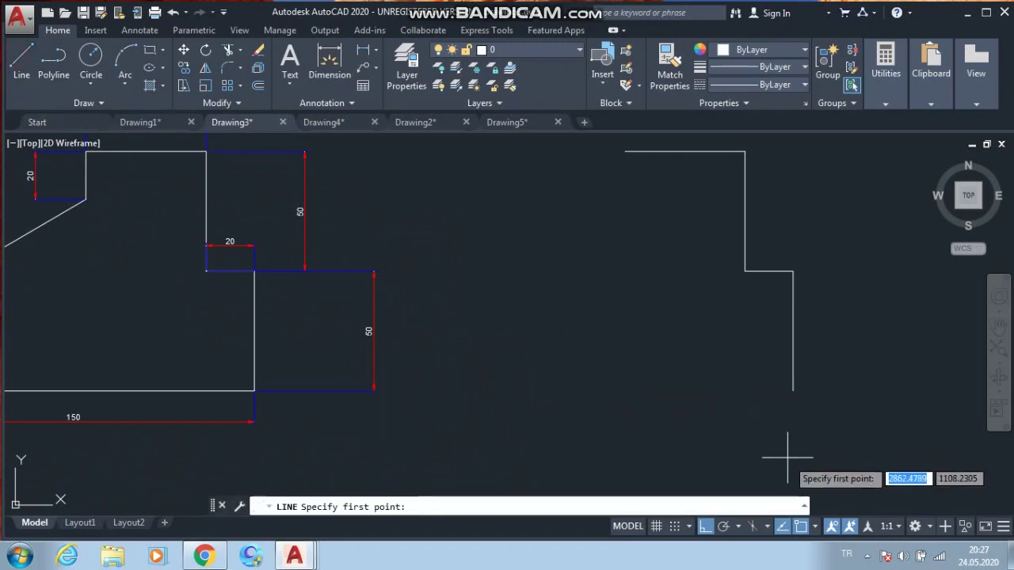
{"action": "left_click", "coordinate": [793, 390]}
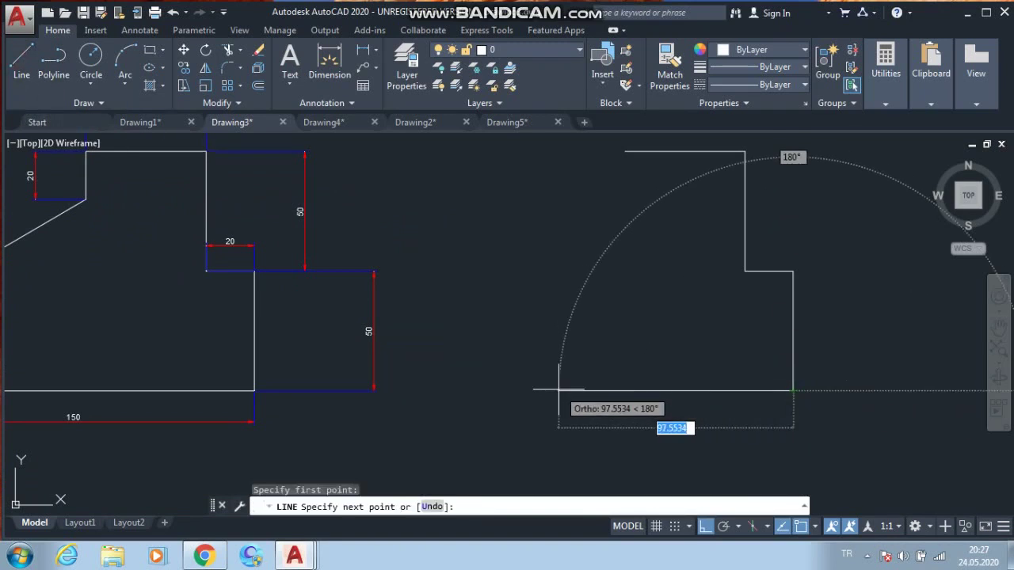
{"action": "mouse_move", "coordinate": [559, 389]}
{"action": "middle_mouse_down"}
{"action": "mouse_move", "coordinate": [782, 408]}
{"action": "mouse_move", "coordinate": [679, 396]}
{"action": "mouse_move", "coordinate": [653, 371]}
{"action": "middle_mouse_up"}
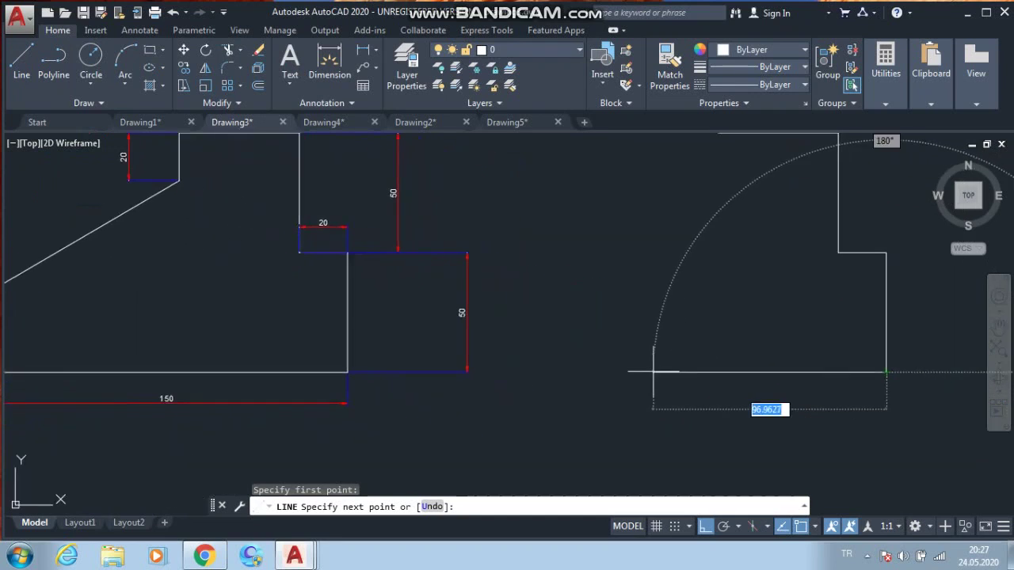
{"action": "type", "text": "150"}
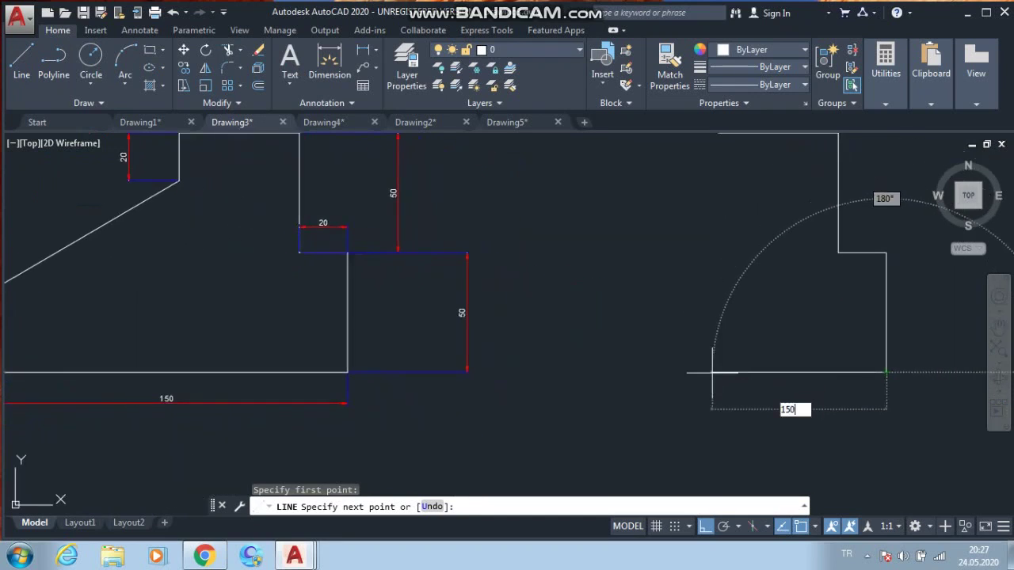
{"action": "key", "text": "Return"}
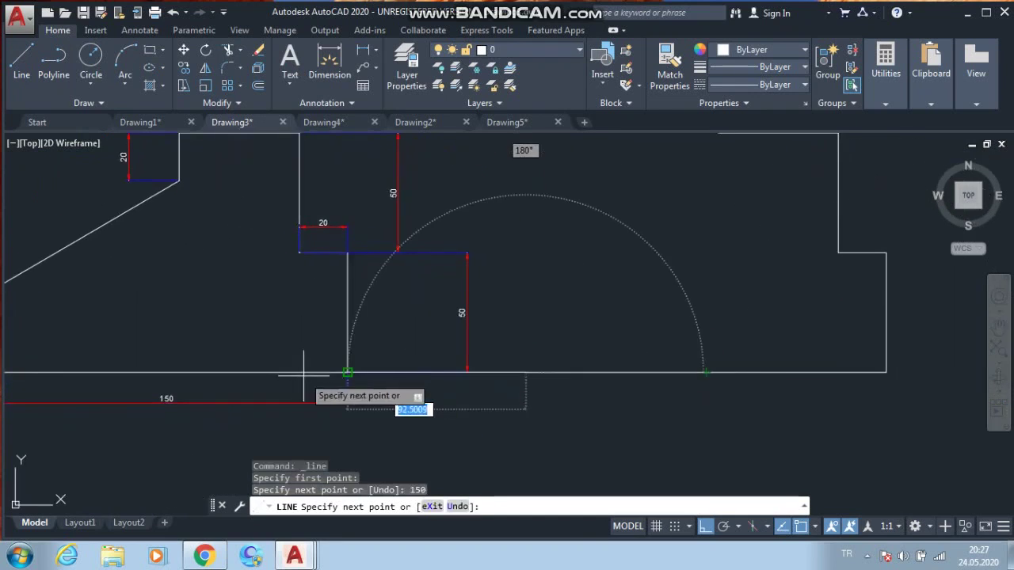
{"action": "mouse_move", "coordinate": [340, 373]}
{"action": "middle_mouse_down"}
{"action": "mouse_move", "coordinate": [624, 391]}
{"action": "mouse_move", "coordinate": [443, 401]}
{"action": "middle_mouse_up"}
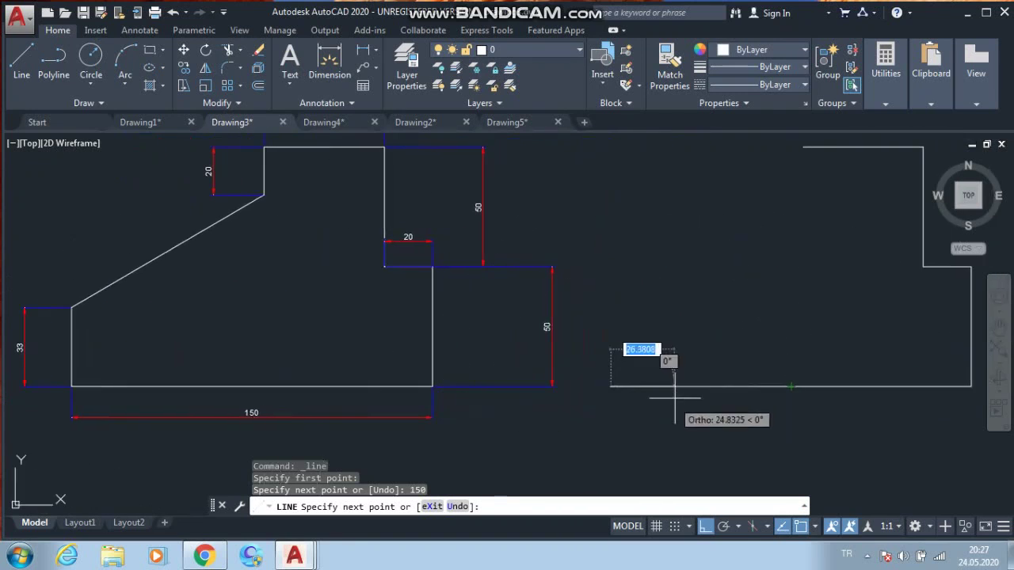
{"action": "type", "text": "33"}
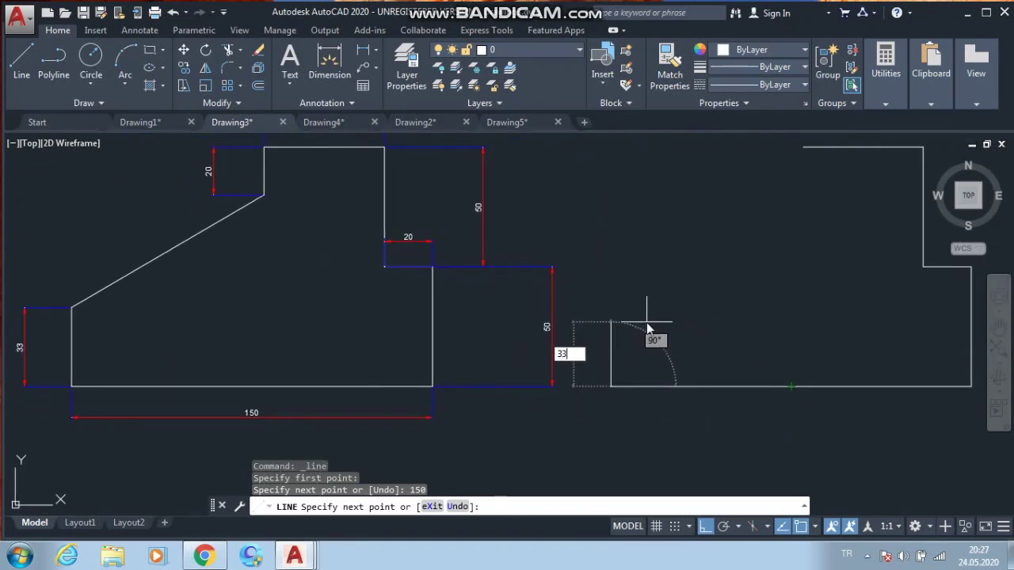
{"action": "key", "text": "Return"}
{"action": "key", "text": "Escape"}
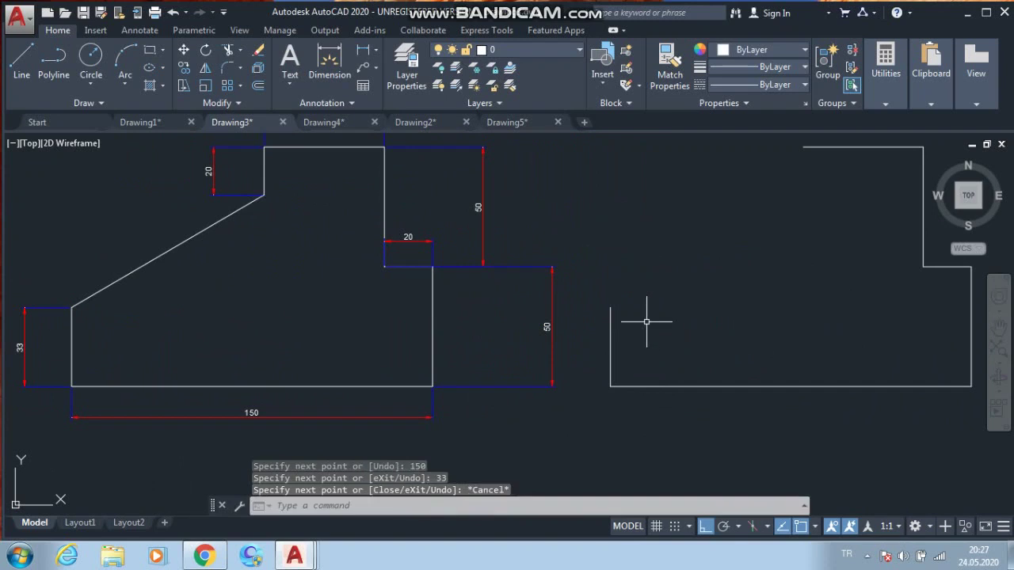
{"action": "scroll", "coordinate": [776, 227], "scroll_direction": "up", "scroll_amount": 2}
{"action": "middle_click_drag", "start_coordinate": [776, 226], "coordinate": [655, 296]}
{"action": "scroll", "coordinate": [715, 318], "scroll_direction": "down", "scroll_amount": 2}
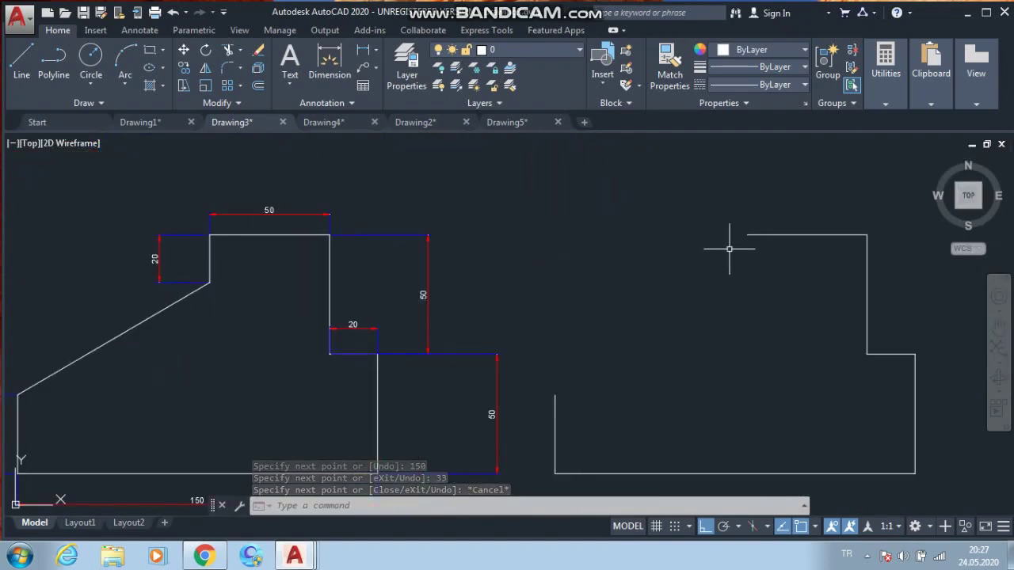
Step: Draw a 20-unit drop from the copy's top-left corner
{"action": "left_click", "coordinate": [22, 57]}
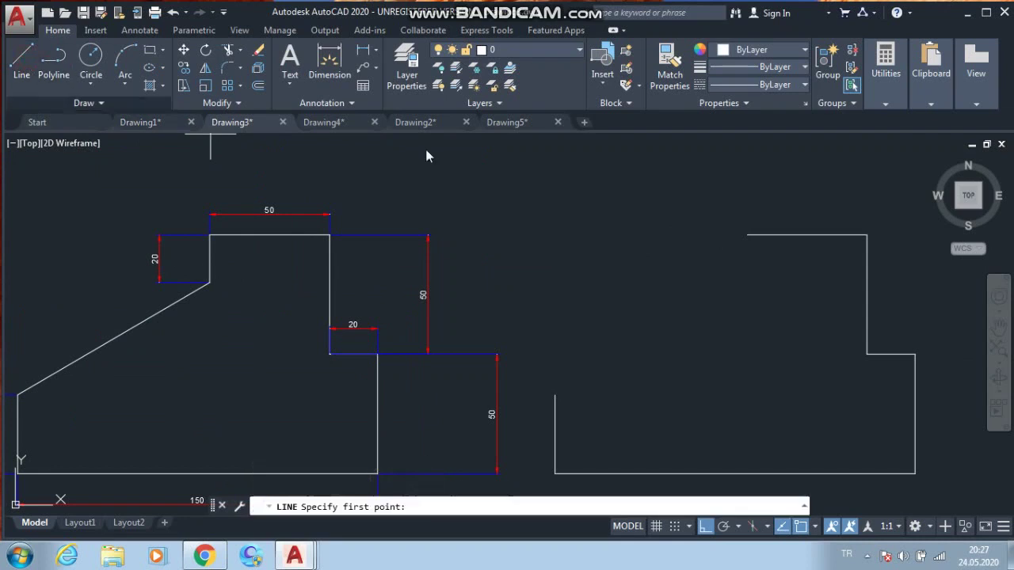
{"action": "left_click", "coordinate": [748, 235]}
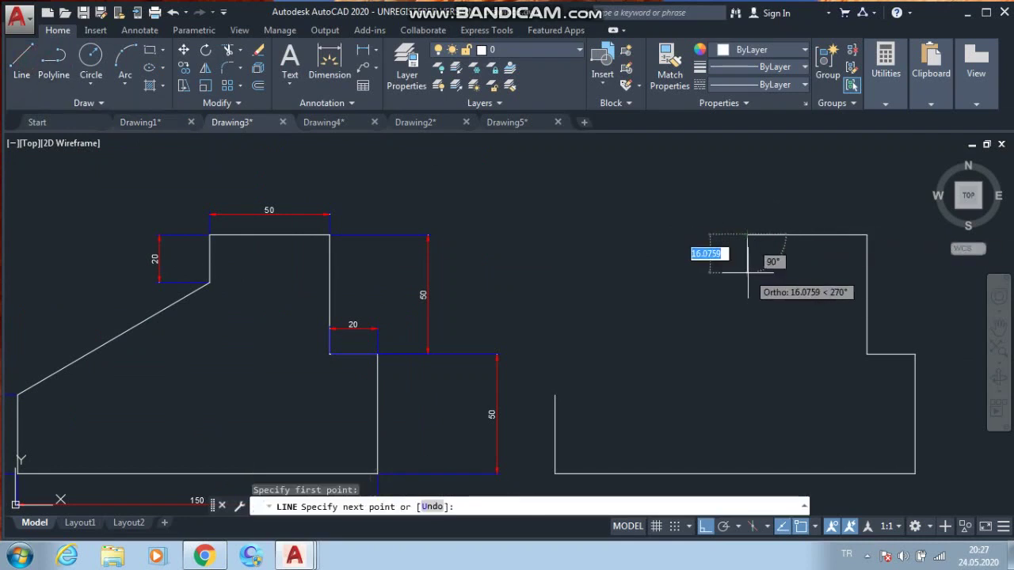
{"action": "key", "text": "Return"}
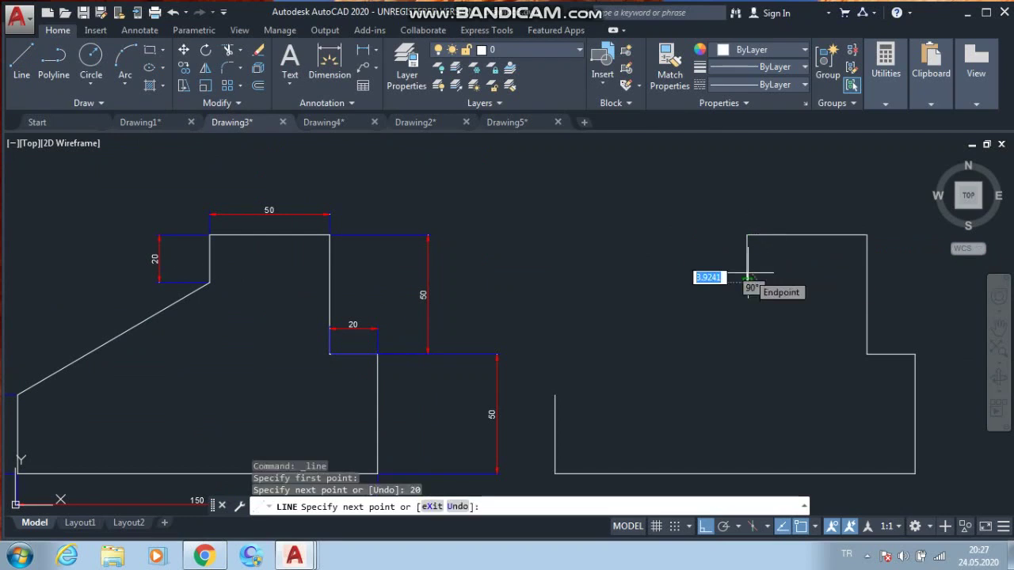
{"action": "key", "text": "Escape"}
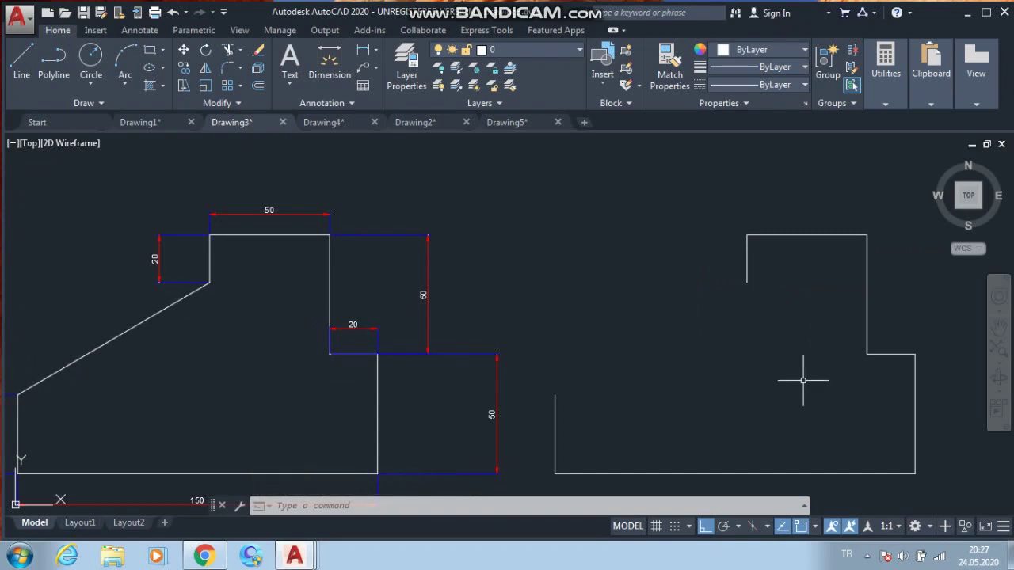
Step: With Ortho off, draw the slanted edge from the left wall's top to the step's end
{"action": "key", "text": "F8"}
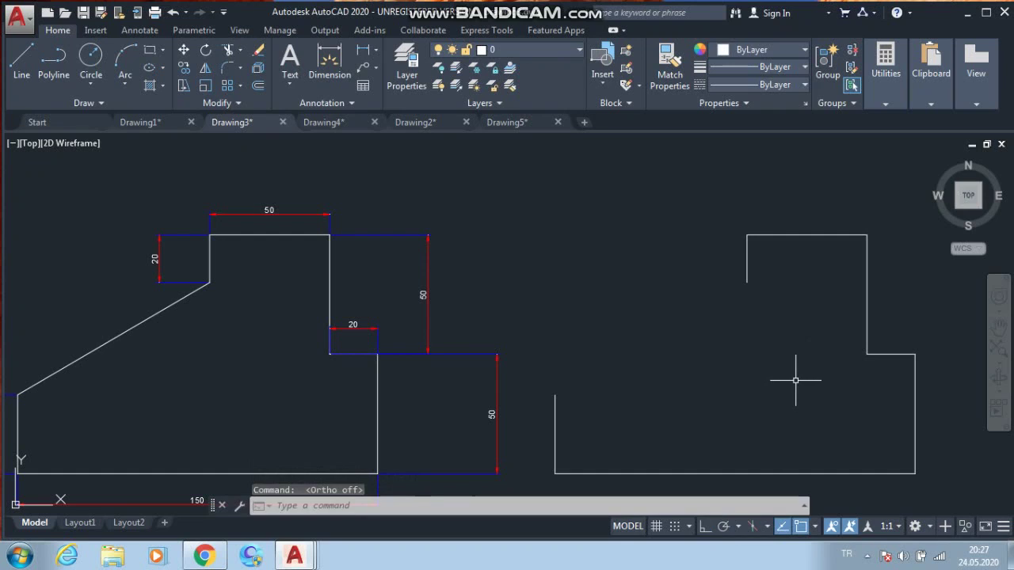
{"action": "type", "text": "L"}
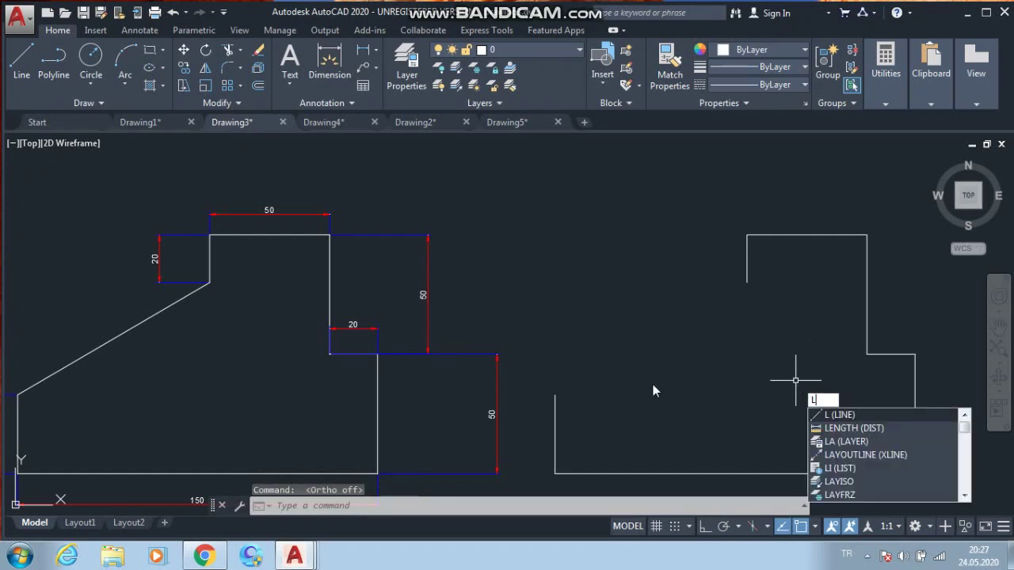
{"action": "key", "text": "Return"}
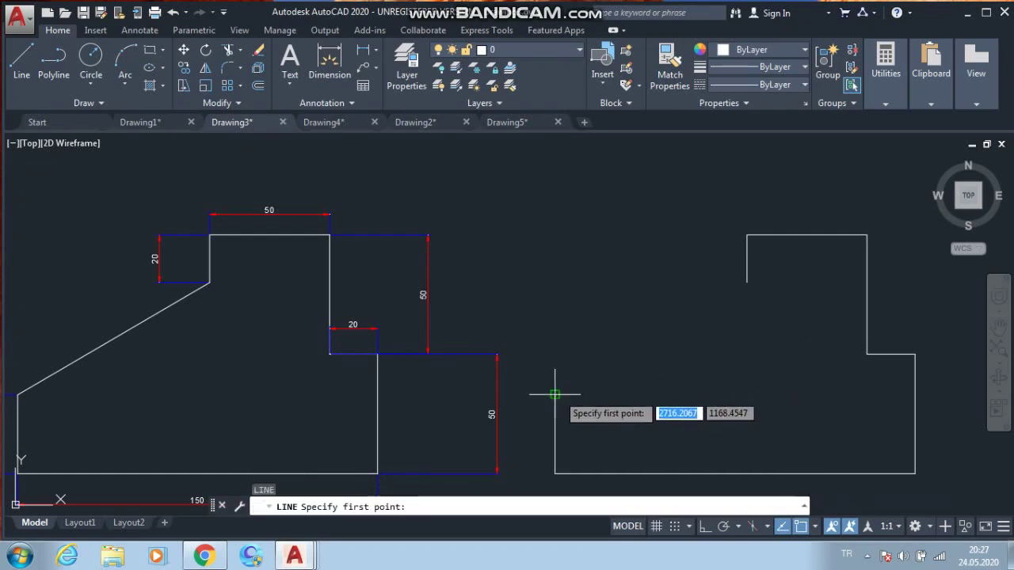
{"action": "left_click", "coordinate": [555, 394]}
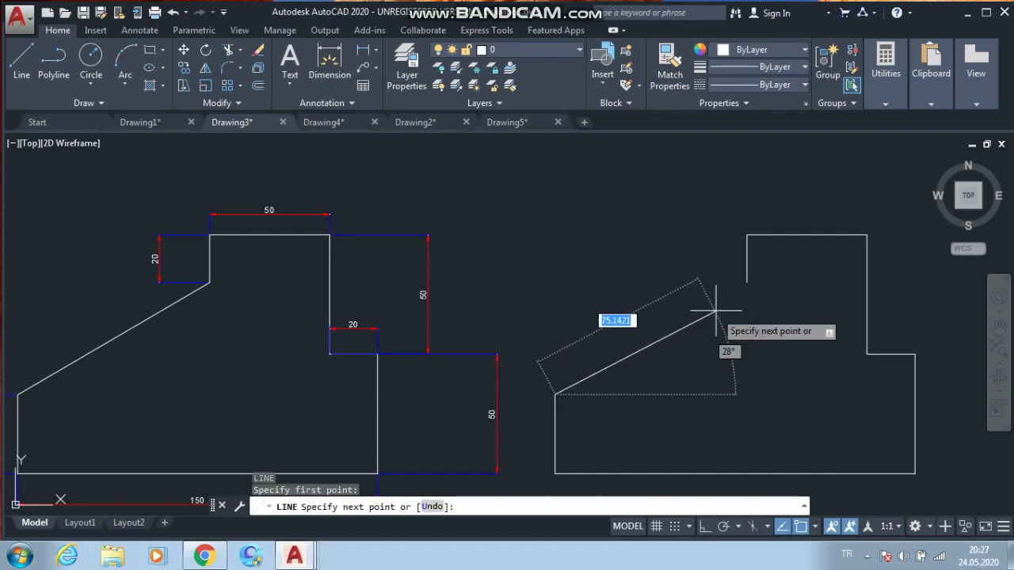
{"action": "left_click", "coordinate": [747, 282]}
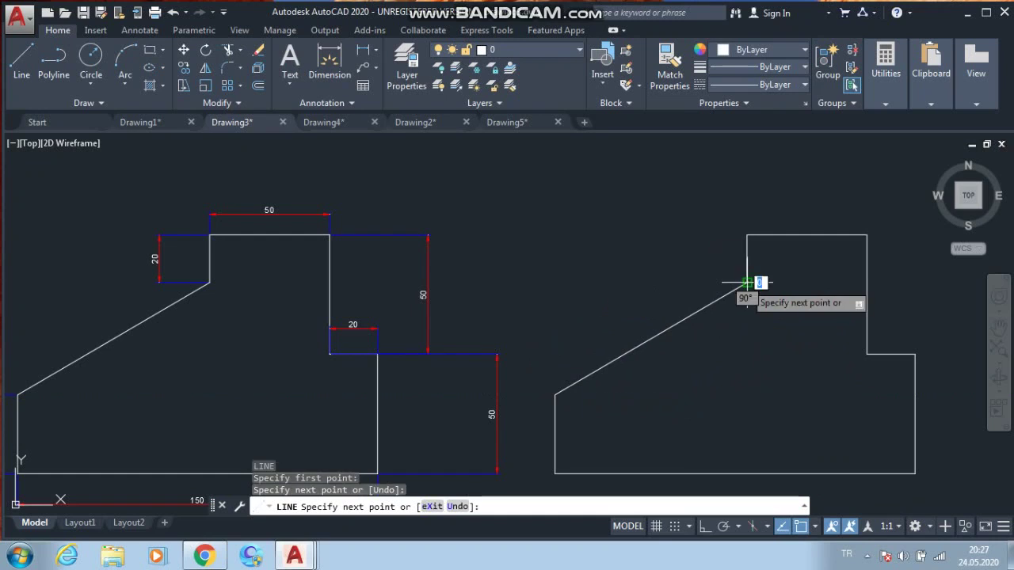
{"action": "key", "text": "Escape"}
{"action": "scroll", "coordinate": [770, 377], "scroll_direction": "down", "scroll_amount": 2}
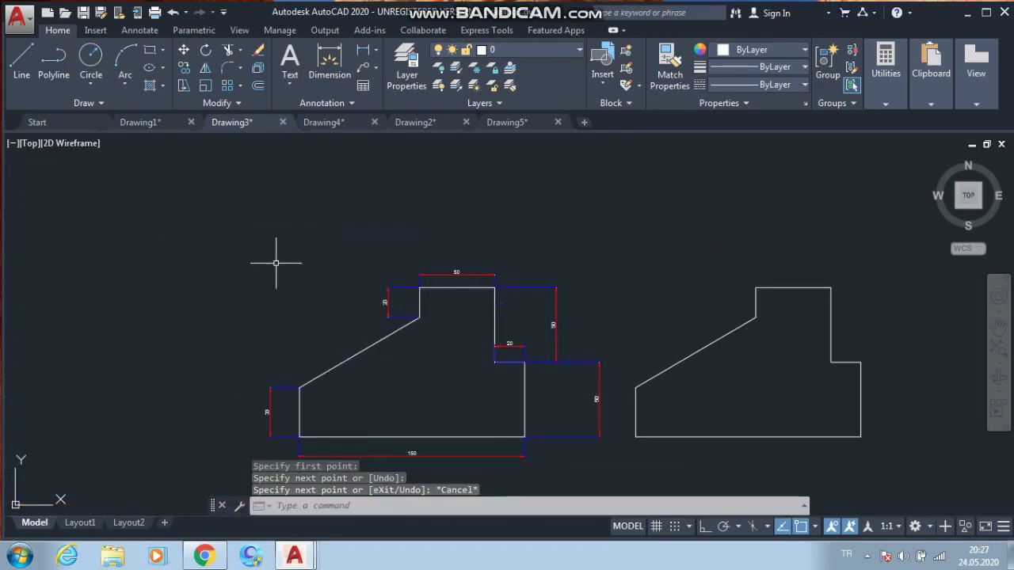
Step: Open Drawing4 and pan and zoom across its profile to read the 50, 100 and 150 dimensions
{"action": "left_click", "coordinate": [341, 124]}
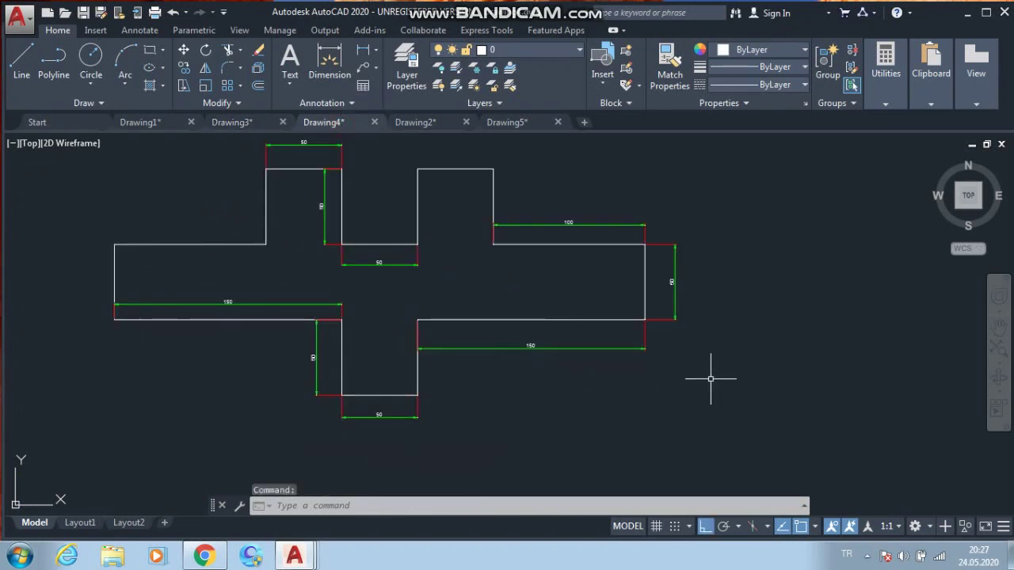
{"action": "mouse_move", "coordinate": [710, 378]}
{"action": "middle_mouse_down"}
{"action": "mouse_move", "coordinate": [602, 419]}
{"action": "mouse_move", "coordinate": [444, 442]}
{"action": "mouse_move", "coordinate": [672, 428]}
{"action": "mouse_move", "coordinate": [577, 434]}
{"action": "middle_mouse_up"}
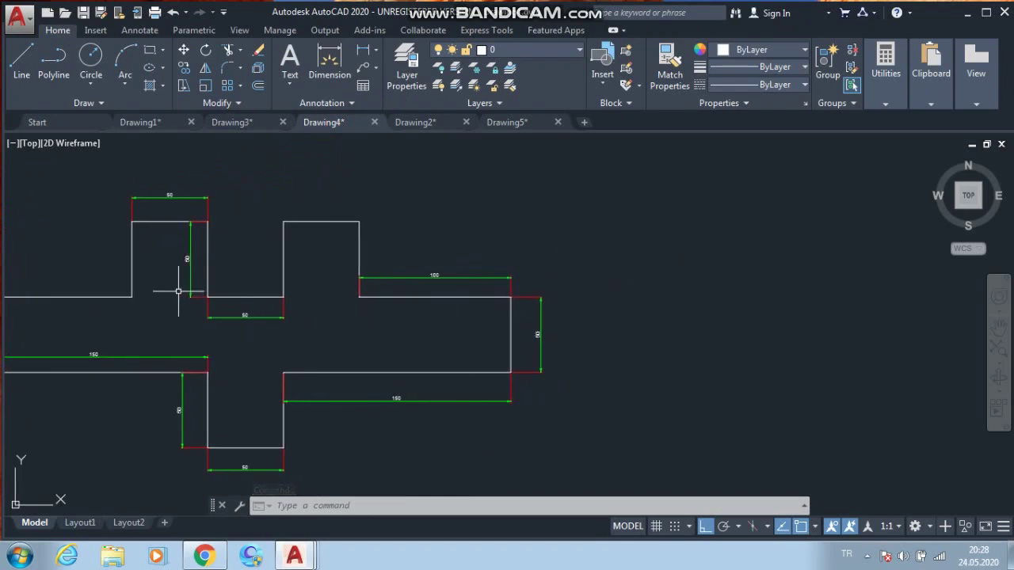
{"action": "scroll", "coordinate": [178, 291], "scroll_direction": "up", "scroll_amount": 2}
{"action": "scroll", "coordinate": [159, 283], "scroll_direction": "up", "scroll_amount": 2}
{"action": "middle_click_drag", "start_coordinate": [182, 265], "coordinate": [250, 425]}
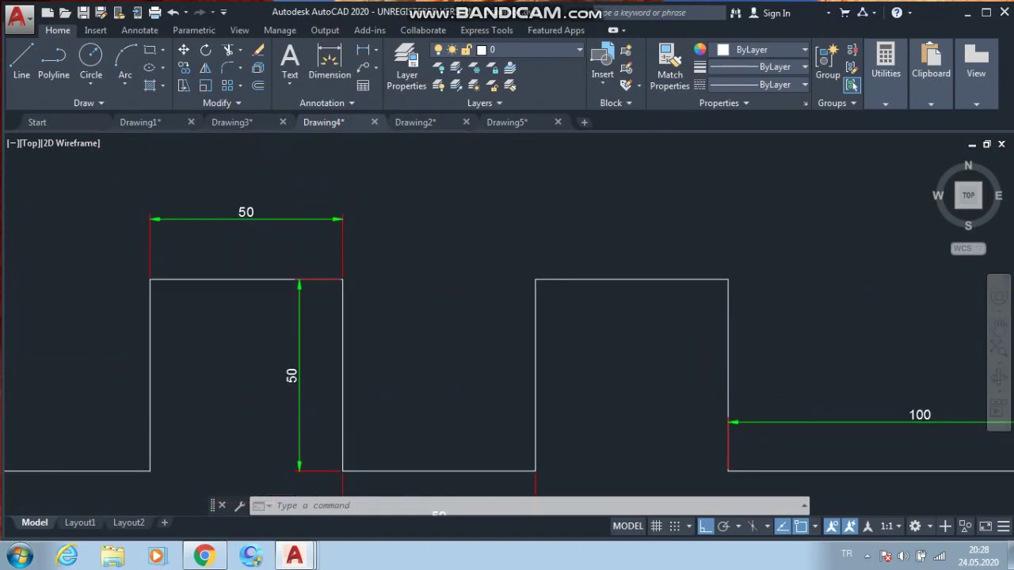
{"action": "middle_click_drag", "start_coordinate": [217, 367], "coordinate": [152, 203]}
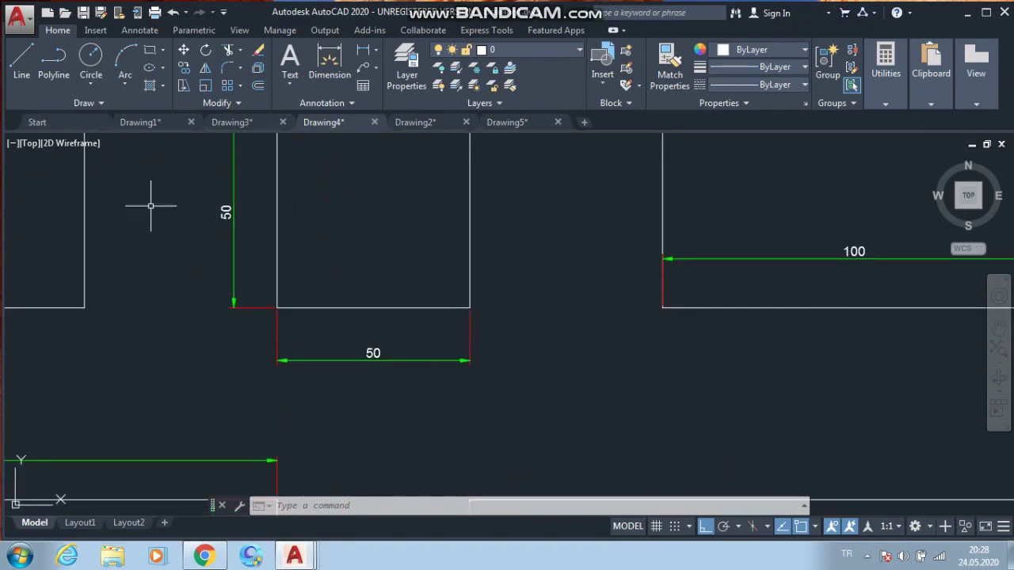
{"action": "middle_click_drag", "start_coordinate": [705, 381], "coordinate": [347, 410]}
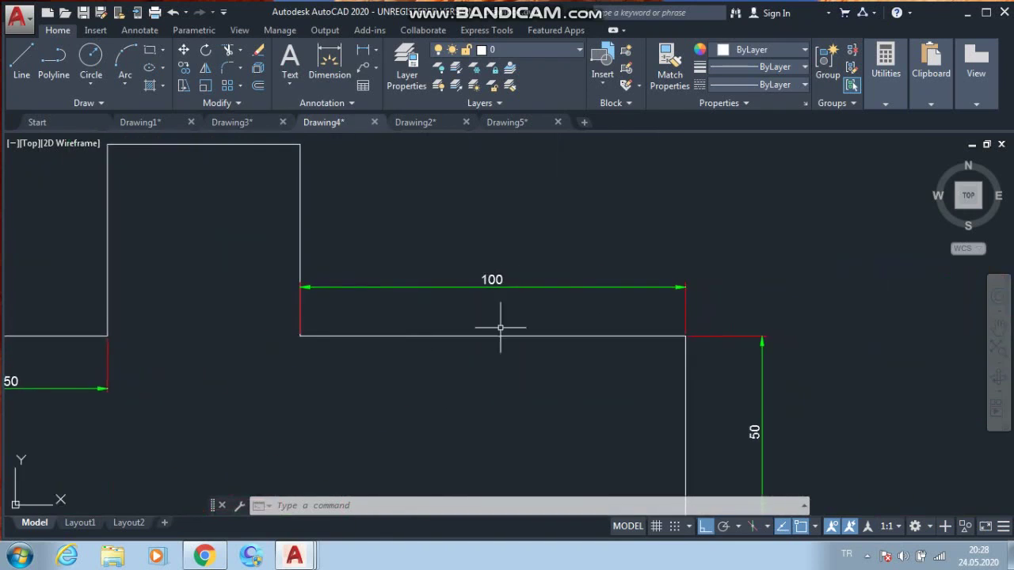
{"action": "mouse_move", "coordinate": [586, 419]}
{"action": "middle_mouse_down"}
{"action": "mouse_move", "coordinate": [586, 389]}
{"action": "mouse_move", "coordinate": [530, 238]}
{"action": "mouse_move", "coordinate": [731, 263]}
{"action": "middle_mouse_up"}
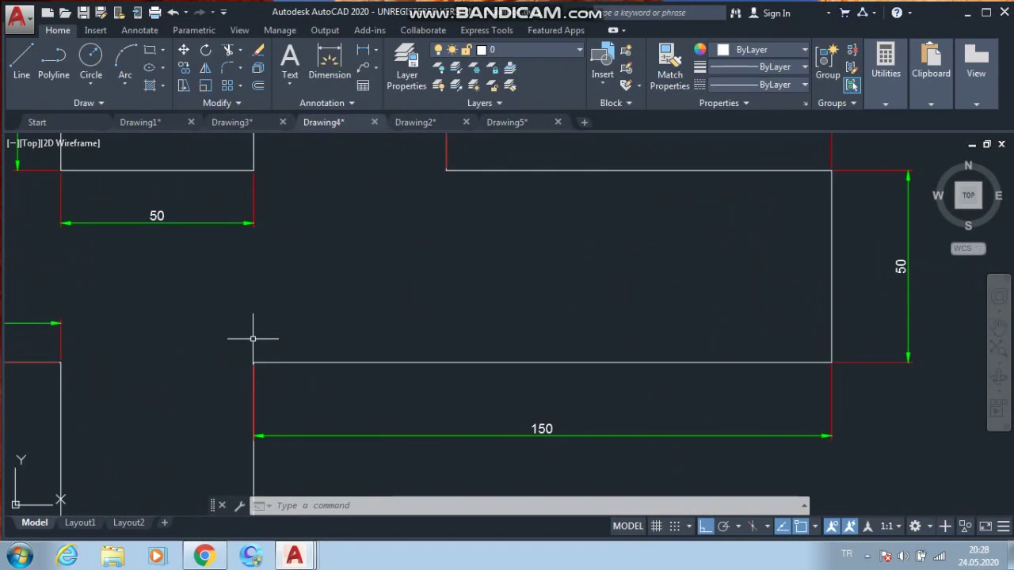
{"action": "scroll", "coordinate": [210, 357], "scroll_direction": "down", "scroll_amount": 2}
{"action": "middle_click_drag", "start_coordinate": [363, 327], "coordinate": [58, 399]}
{"action": "middle_click_drag", "start_coordinate": [827, 337], "coordinate": [679, 324]}
{"action": "scroll", "coordinate": [688, 297], "scroll_direction": "down", "scroll_amount": 2}
{"action": "scroll", "coordinate": [688, 297], "scroll_direction": "down", "scroll_amount": 3}
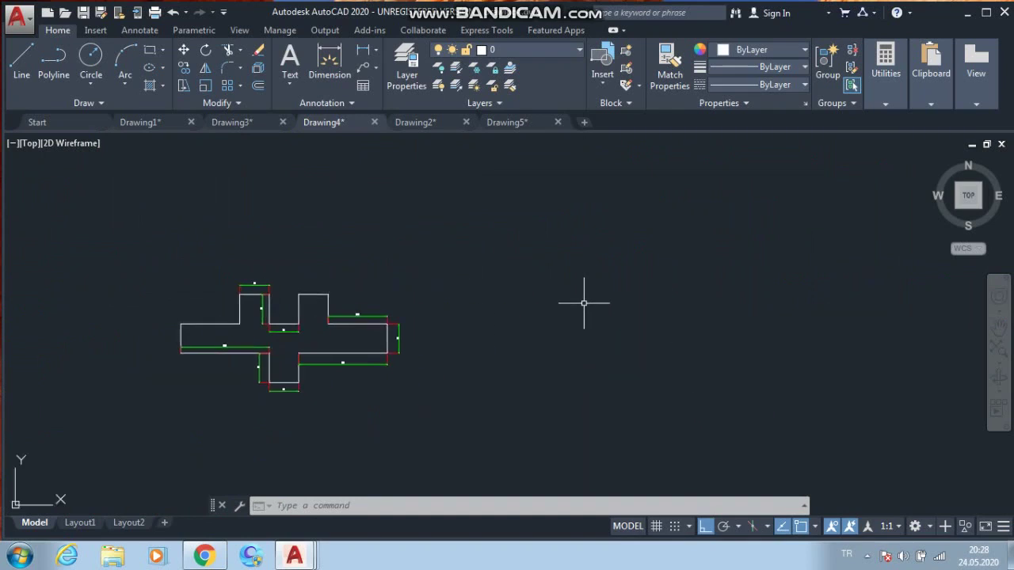
Step: Start a line beside the original cross profile and draw its first two 50-unit segments
{"action": "left_click", "coordinate": [22, 57]}
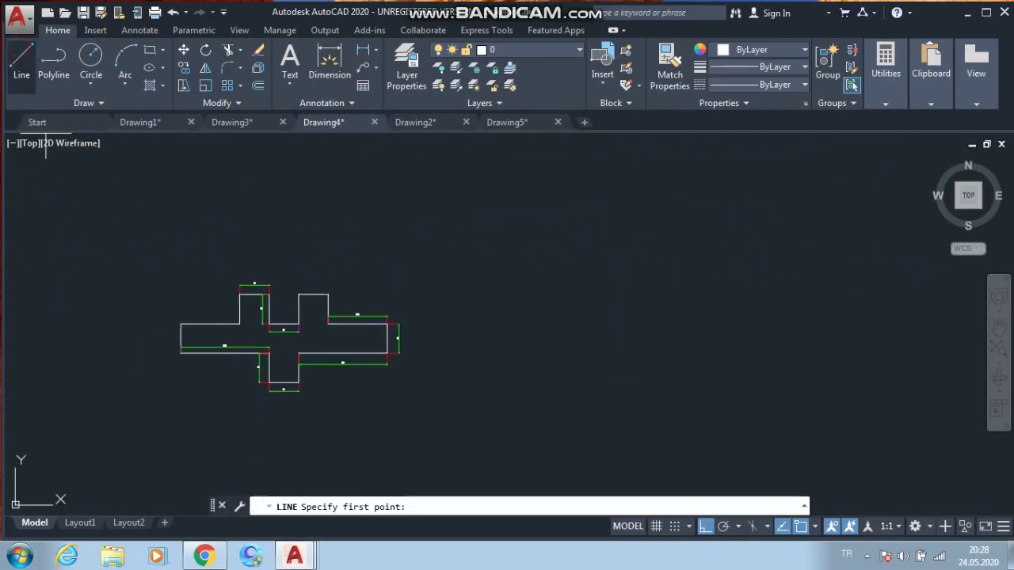
{"action": "left_click", "coordinate": [585, 291]}
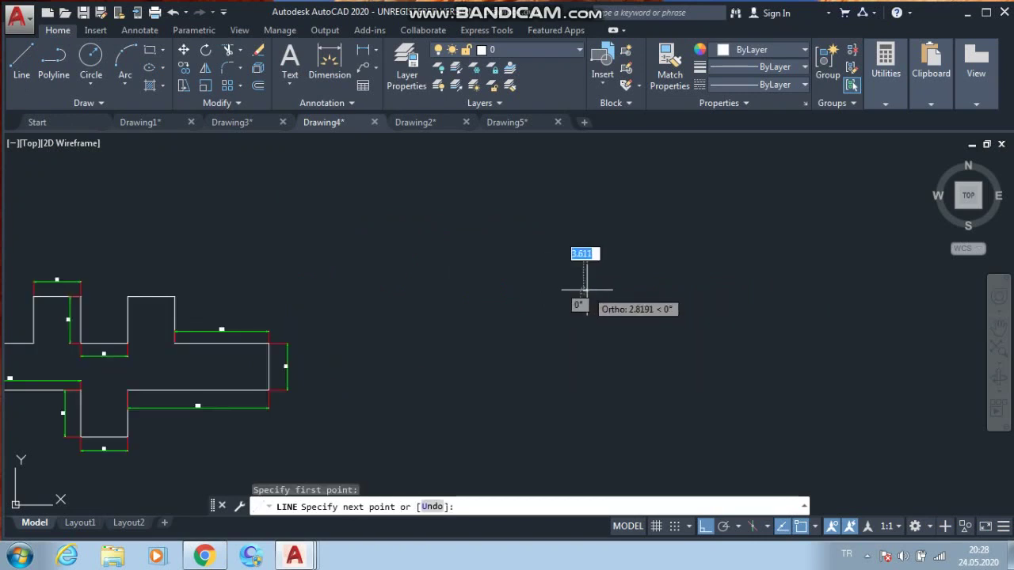
{"action": "scroll", "coordinate": [586, 291], "scroll_direction": "up", "scroll_amount": 2}
{"action": "type", "text": "5"}
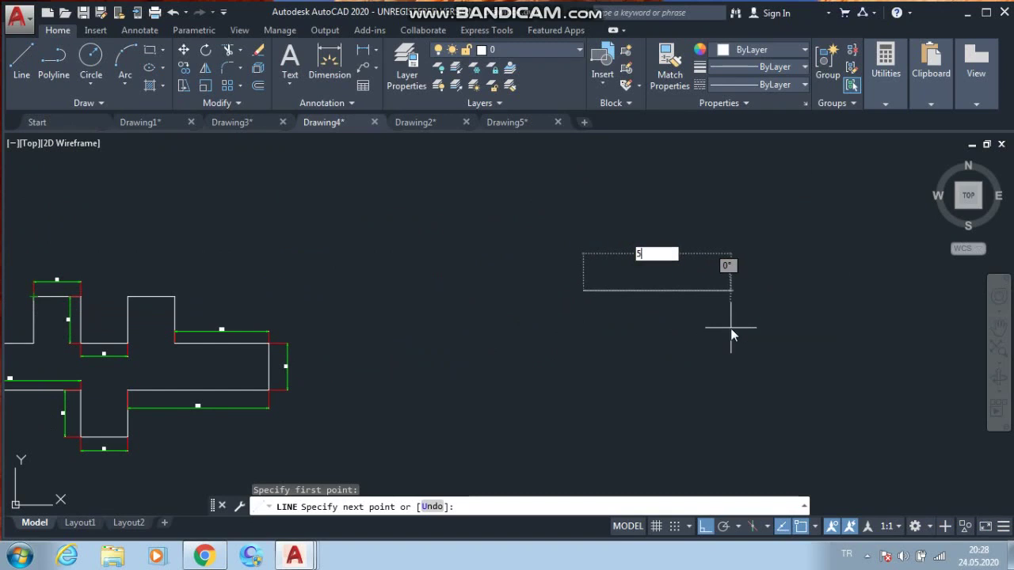
{"action": "type", "text": "0"}
{"action": "key", "text": "Return"}
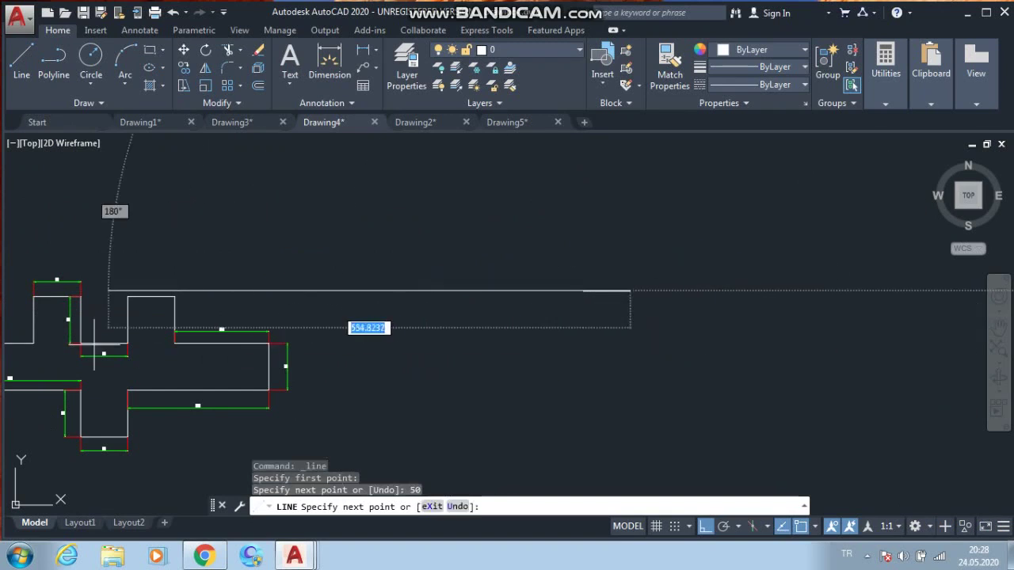
{"action": "scroll", "coordinate": [103, 341], "scroll_direction": "up", "scroll_amount": 2}
{"action": "scroll", "coordinate": [190, 380], "scroll_direction": "up", "scroll_amount": 2}
{"action": "scroll", "coordinate": [482, 321], "scroll_direction": "down", "scroll_amount": 3}
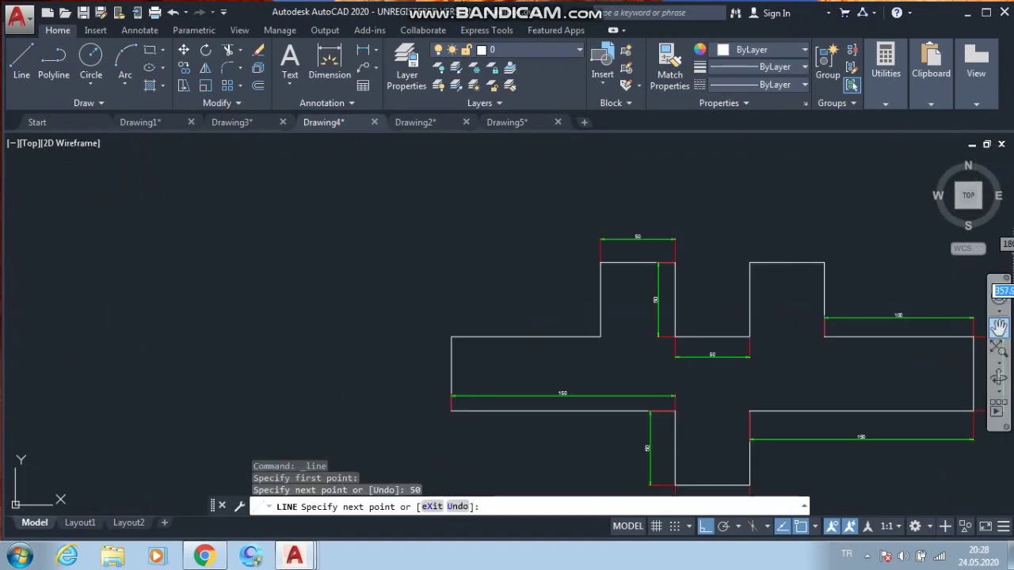
{"action": "middle_click_drag", "start_coordinate": [980, 326], "coordinate": [592, 325]}
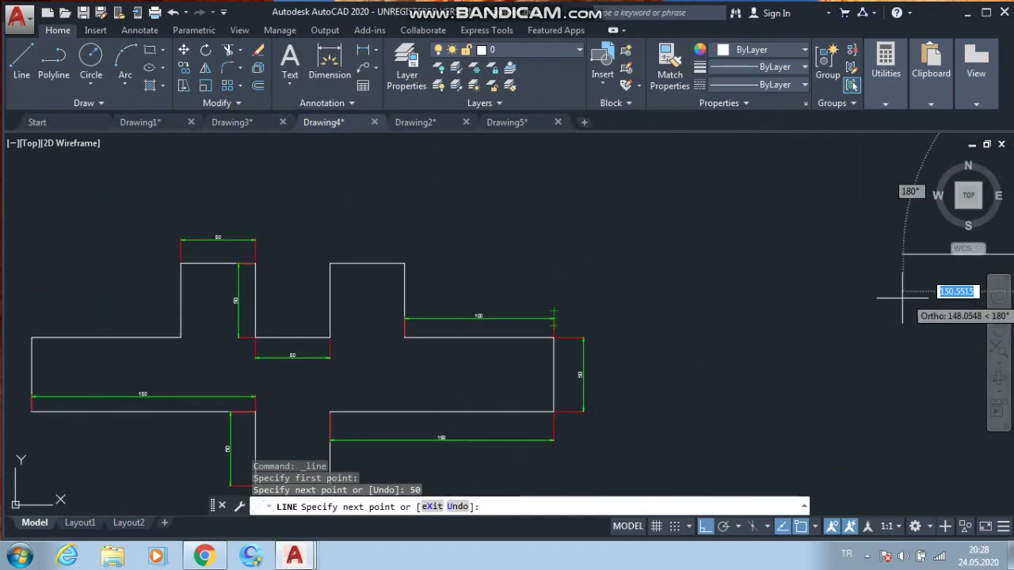
{"action": "middle_click_drag", "start_coordinate": [998, 332], "coordinate": [654, 333]}
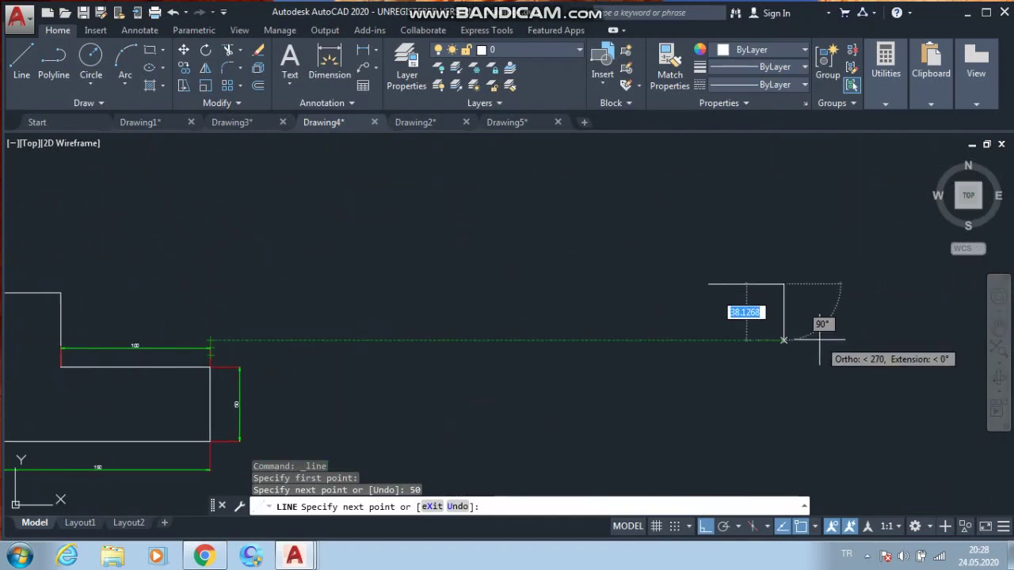
{"action": "type", "text": "50"}
{"action": "key", "text": "Return"}
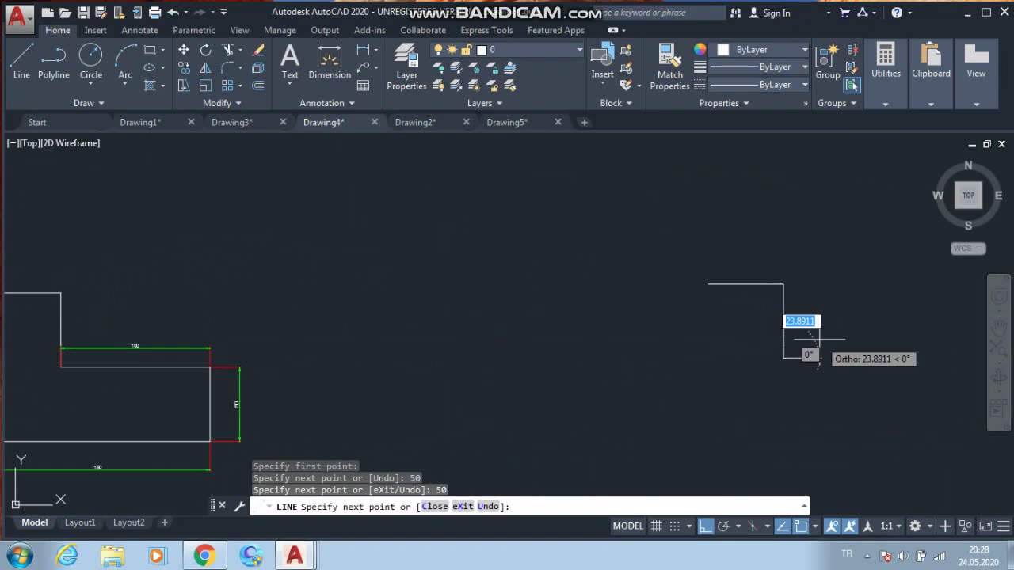
Step: Add a 50-unit horizontal segment and a 50-unit segment going upward
{"action": "middle_click_drag", "start_coordinate": [333, 339], "coordinate": [462, 401]}
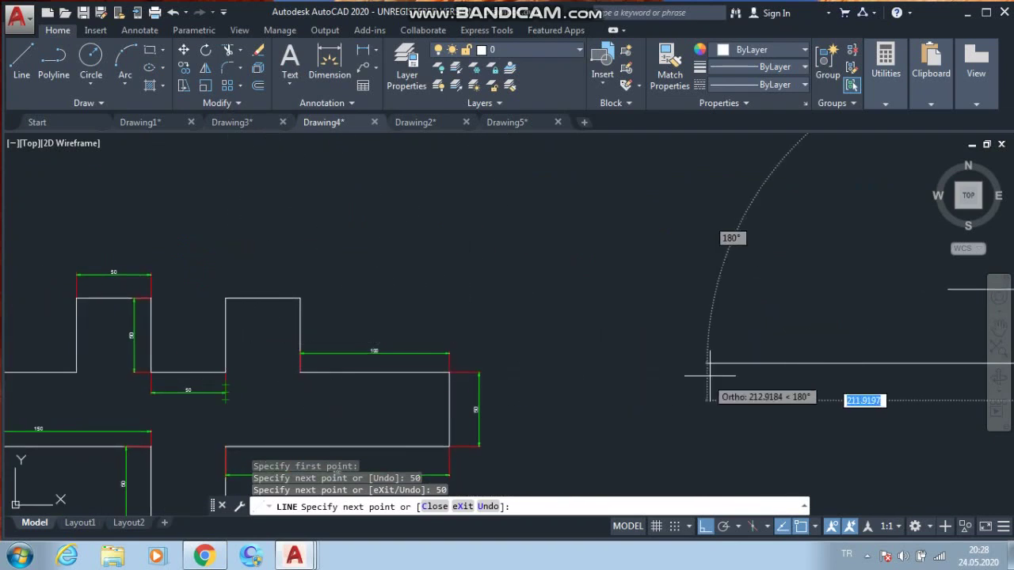
{"action": "middle_click_drag", "start_coordinate": [709, 376], "coordinate": [235, 344]}
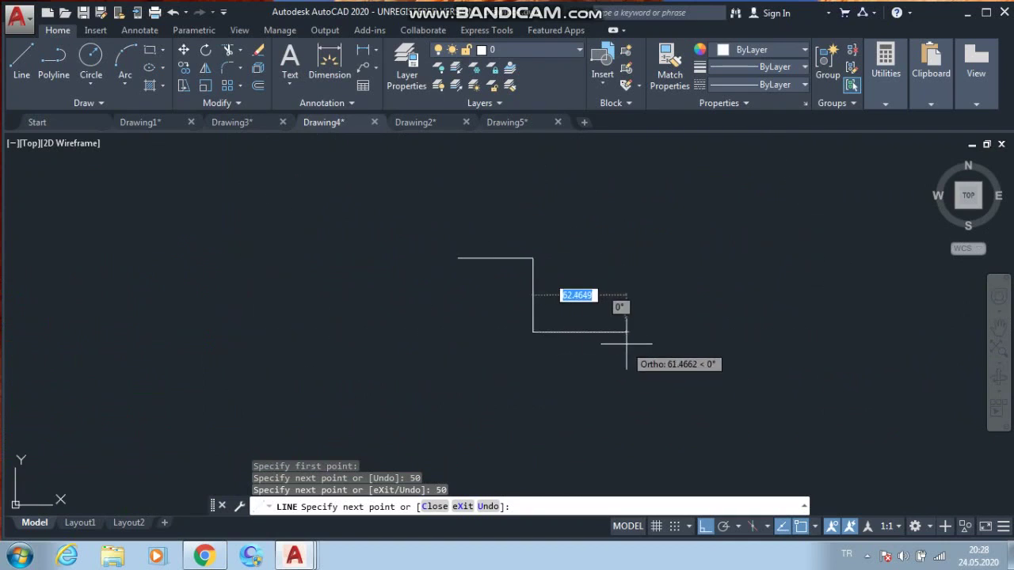
{"action": "type", "text": "50"}
{"action": "key", "text": "Return"}
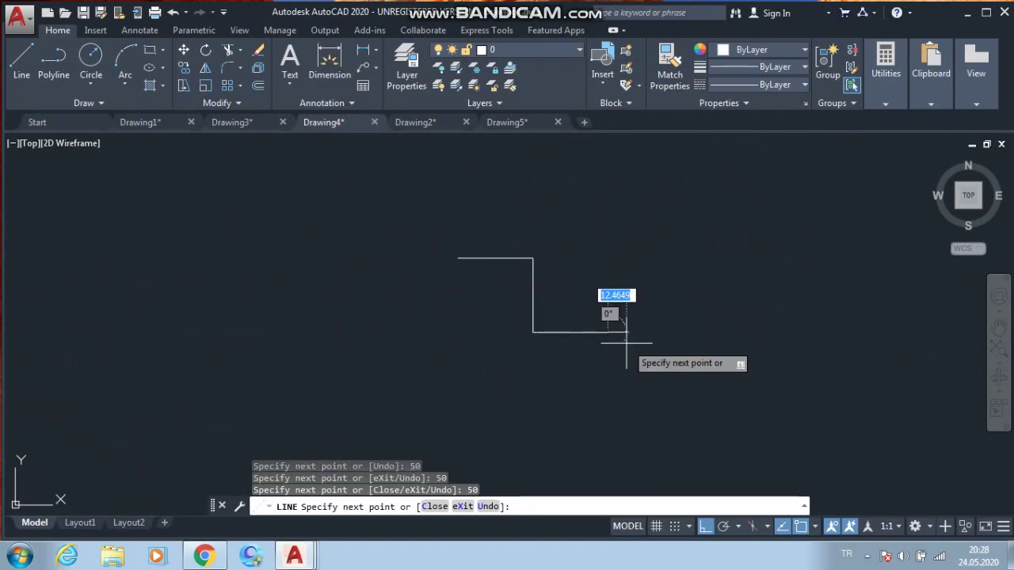
{"action": "middle_click_drag", "start_coordinate": [229, 333], "coordinate": [537, 321]}
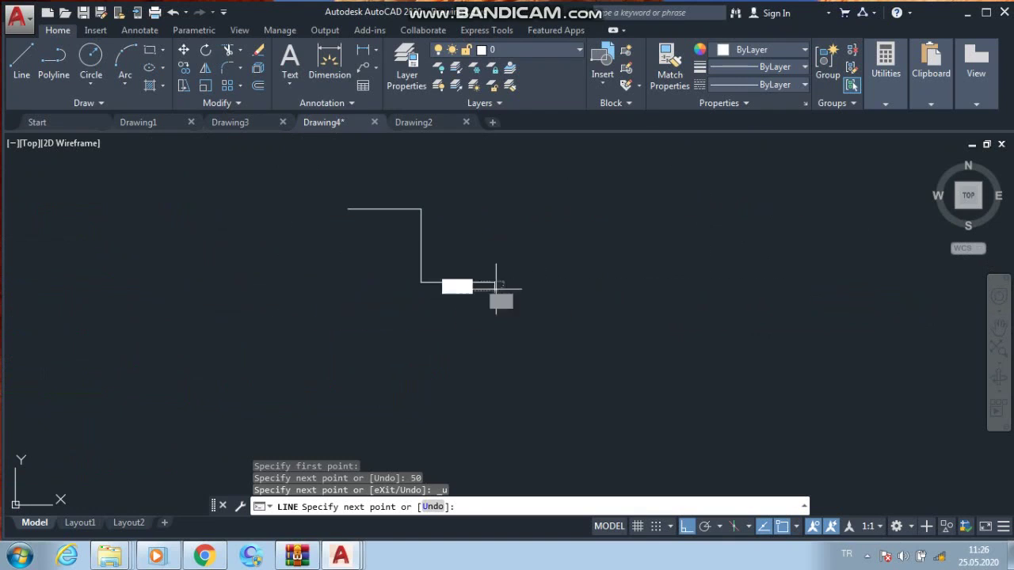
{"action": "left_click", "coordinate": [496, 283]}
{"action": "key", "text": "Return"}
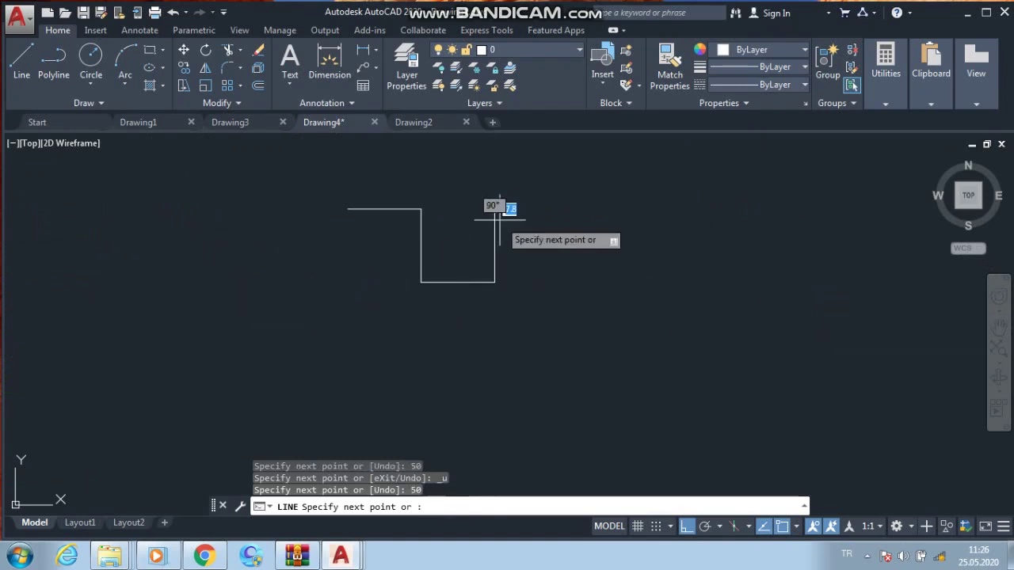
Step: Continue with a 50-unit horizontal side and a 50-unit side going down
{"action": "middle_click_drag", "start_coordinate": [755, 241], "coordinate": [758, 247]}
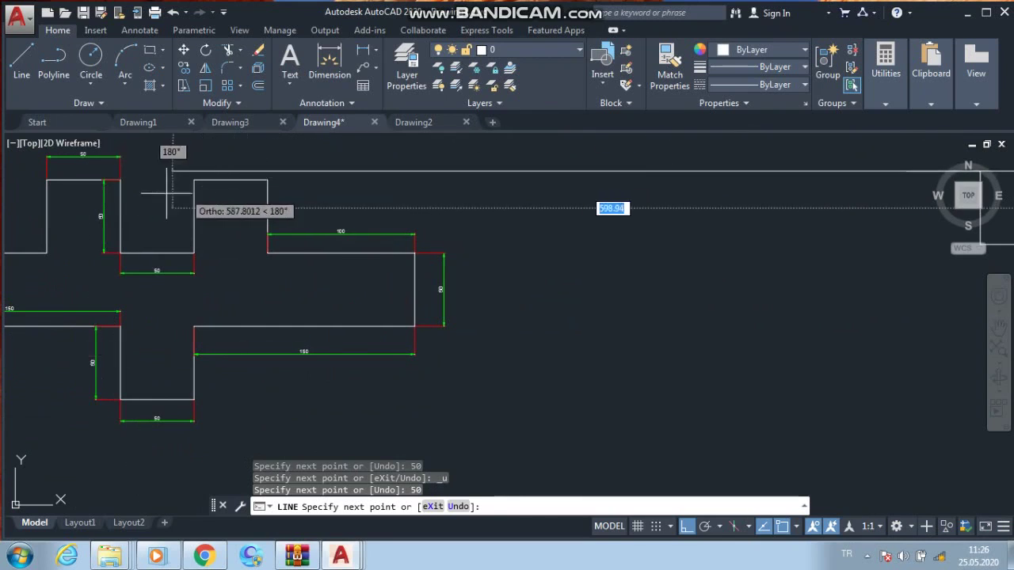
{"action": "middle_click_drag", "start_coordinate": [668, 226], "coordinate": [204, 310]}
{"action": "type", "text": "5"}
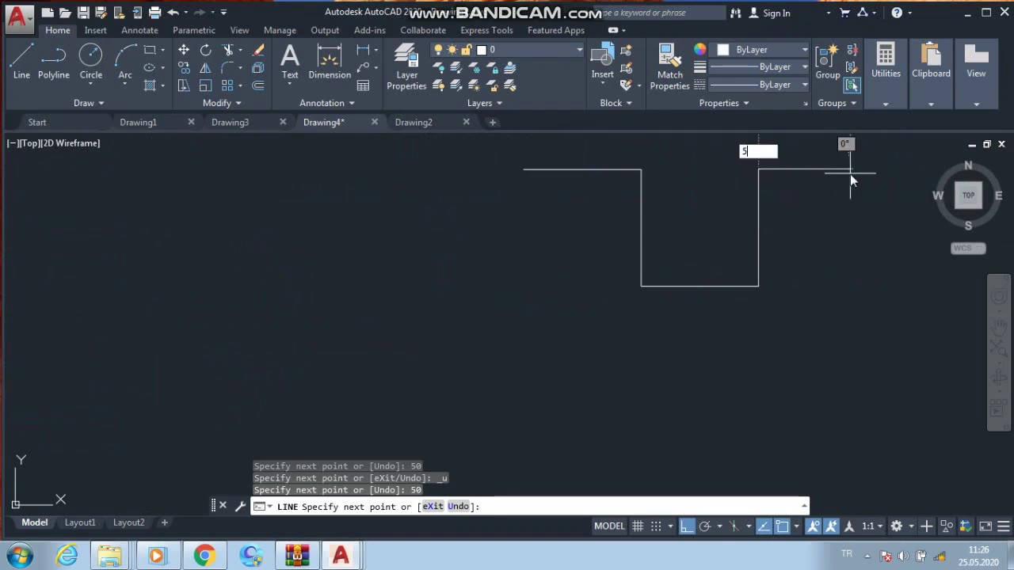
{"action": "type", "text": "0"}
{"action": "key", "text": "Return"}
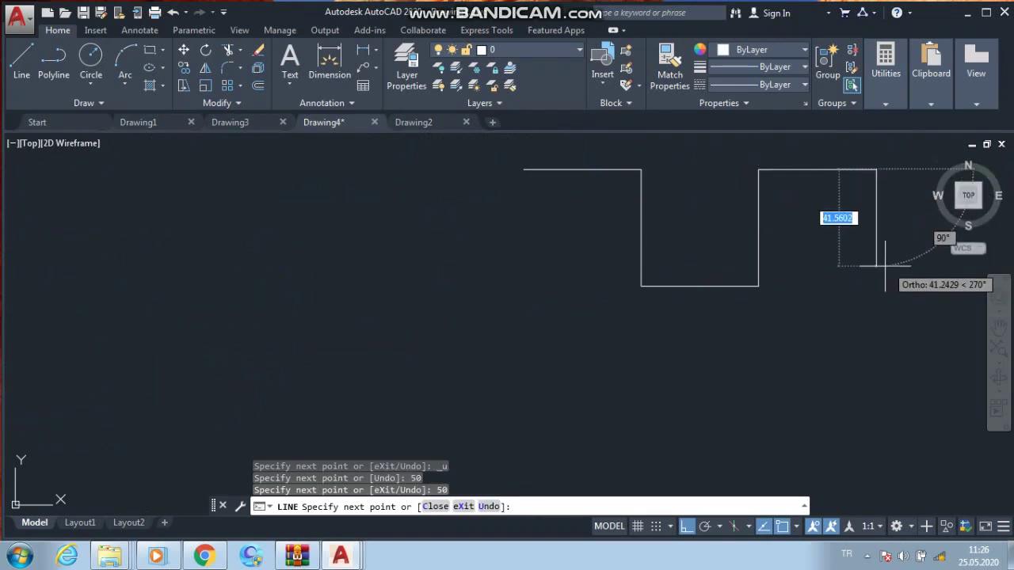
{"action": "type", "text": "50"}
{"action": "key", "text": "Return"}
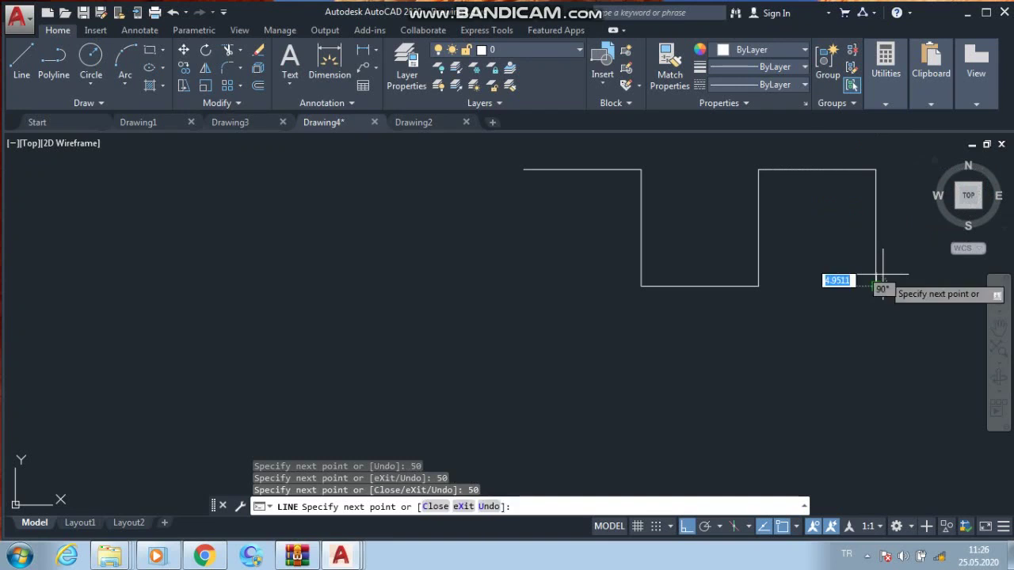
Step: Draw the 100-unit horizontal side, a 50-unit vertical side and a 150-unit side running left
{"action": "middle_click_drag", "start_coordinate": [265, 296], "coordinate": [279, 299]}
{"action": "scroll", "coordinate": [279, 299], "scroll_direction": "up", "scroll_amount": 3}
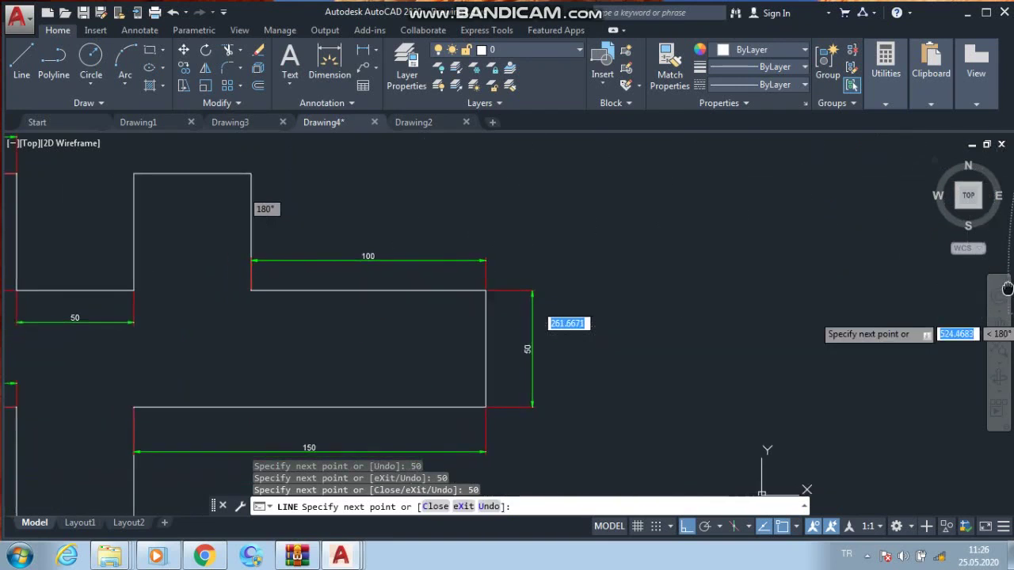
{"action": "mouse_move", "coordinate": [747, 272]}
{"action": "middle_mouse_down"}
{"action": "mouse_move", "coordinate": [499, 225]}
{"action": "mouse_move", "coordinate": [224, 281]}
{"action": "mouse_move", "coordinate": [70, 290]}
{"action": "middle_mouse_up"}
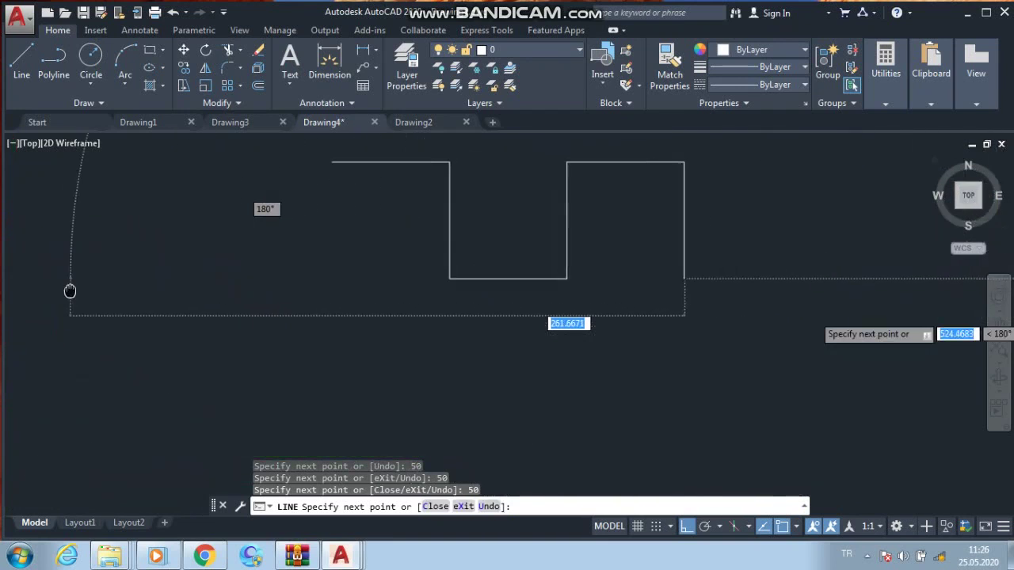
{"action": "type", "text": "100"}
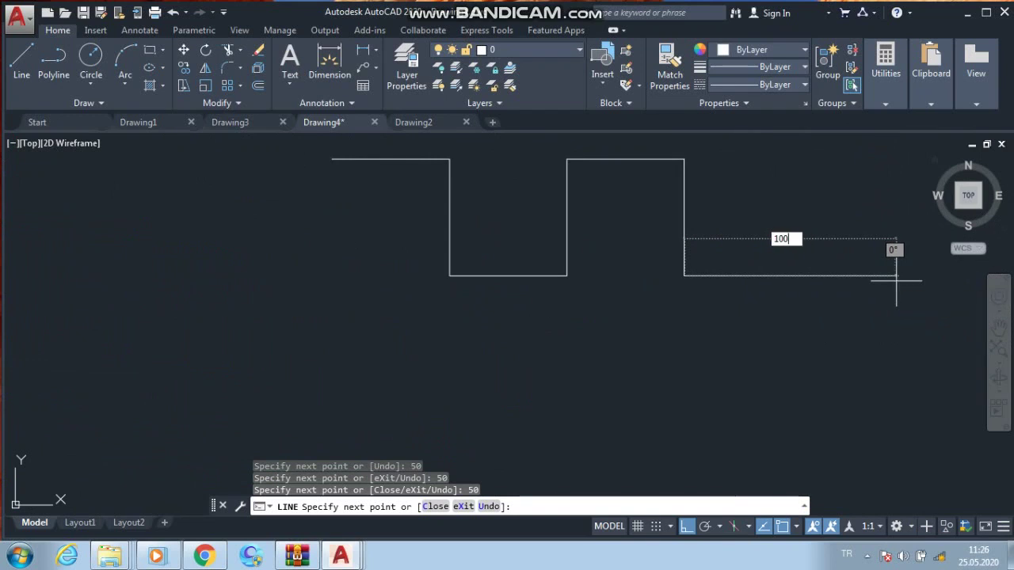
{"action": "key", "text": "Return"}
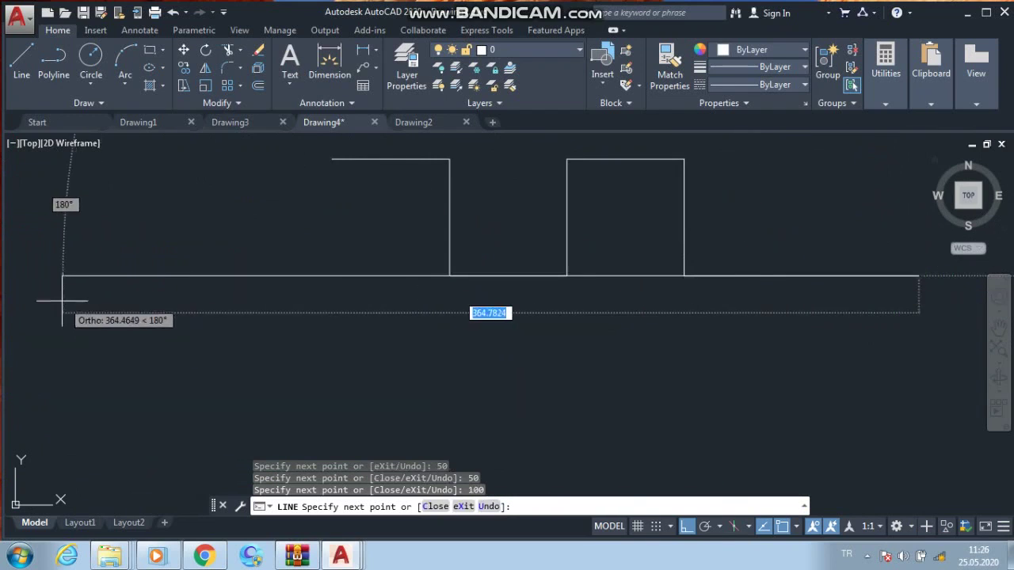
{"action": "mouse_move", "coordinate": [68, 303]}
{"action": "middle_mouse_down"}
{"action": "mouse_move", "coordinate": [894, 244]}
{"action": "mouse_move", "coordinate": [17, 228]}
{"action": "middle_mouse_up"}
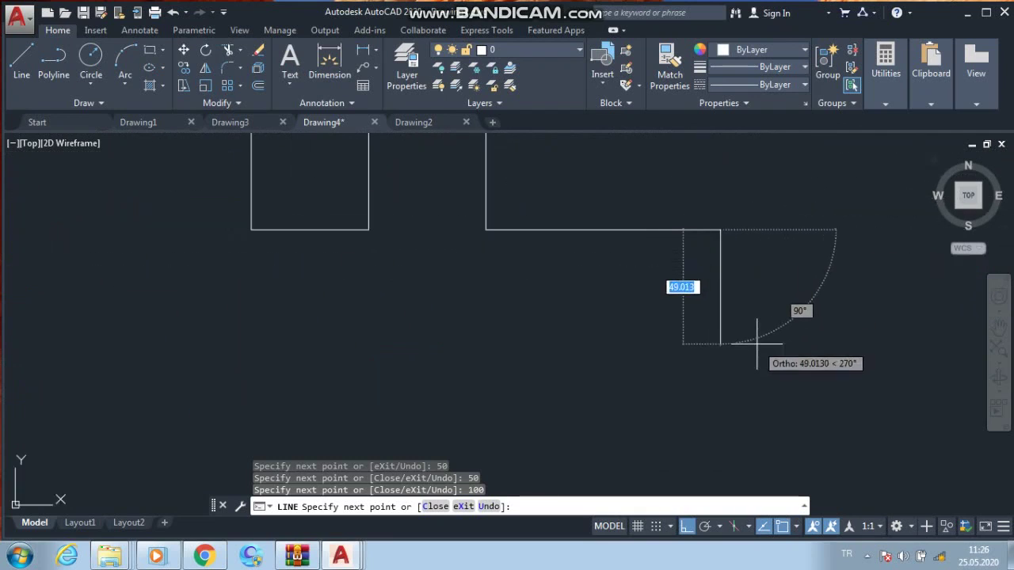
{"action": "key", "text": "Return"}
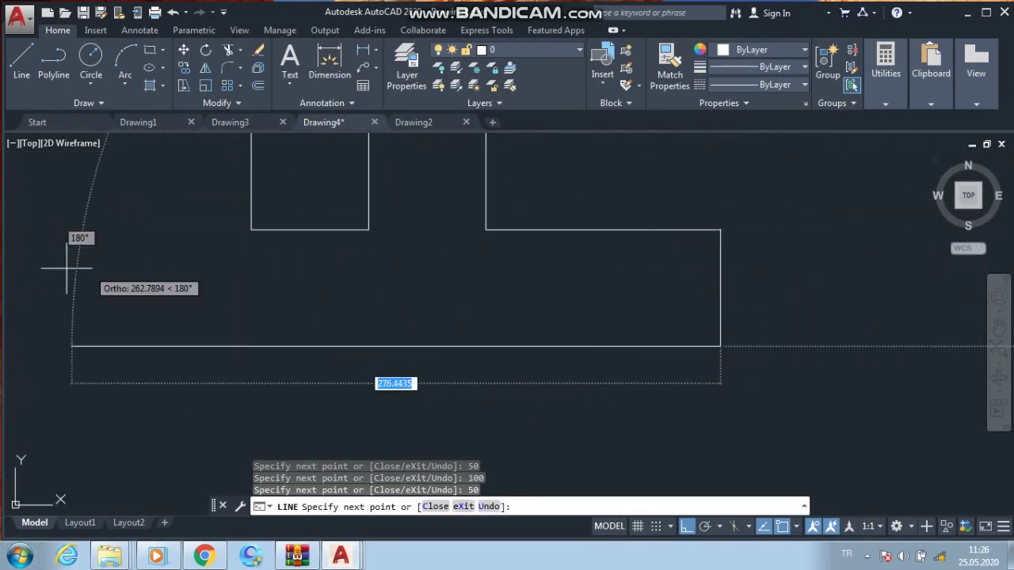
{"action": "middle_click_drag", "start_coordinate": [18, 310], "coordinate": [727, 228]}
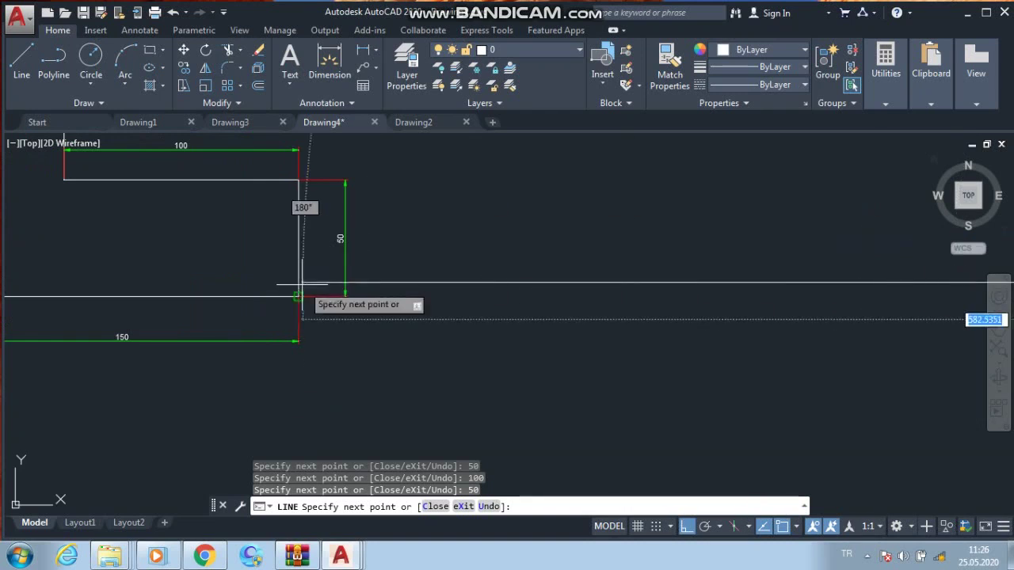
{"action": "scroll", "coordinate": [145, 283], "scroll_direction": "up", "scroll_amount": 2}
{"action": "mouse_move", "coordinate": [424, 295]}
{"action": "middle_mouse_down"}
{"action": "mouse_move", "coordinate": [448, 295]}
{"action": "mouse_move", "coordinate": [41, 332]}
{"action": "mouse_move", "coordinate": [607, 362]}
{"action": "middle_mouse_up"}
{"action": "type", "text": "1"}
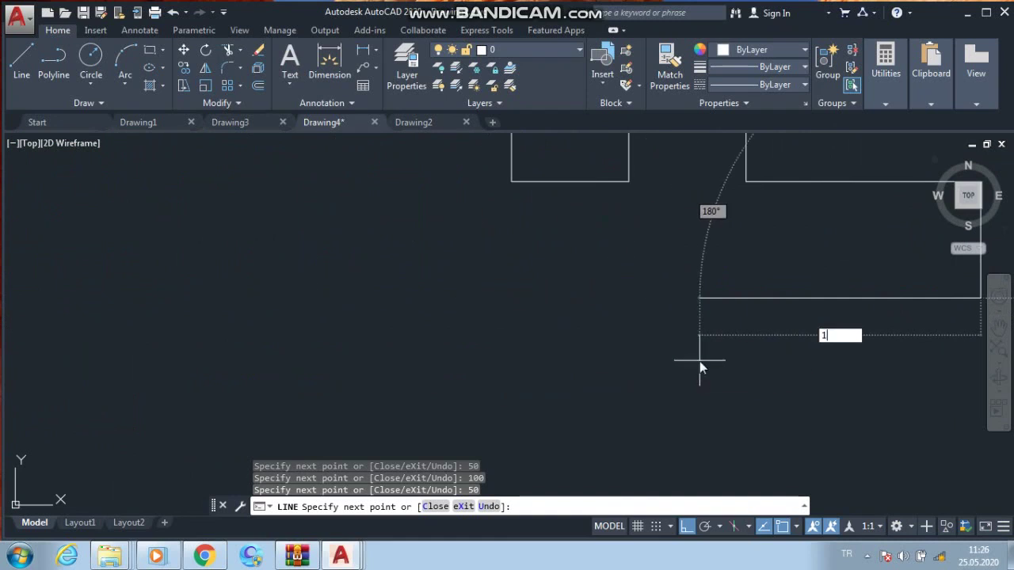
{"action": "type", "text": "50"}
{"action": "key", "text": "Return"}
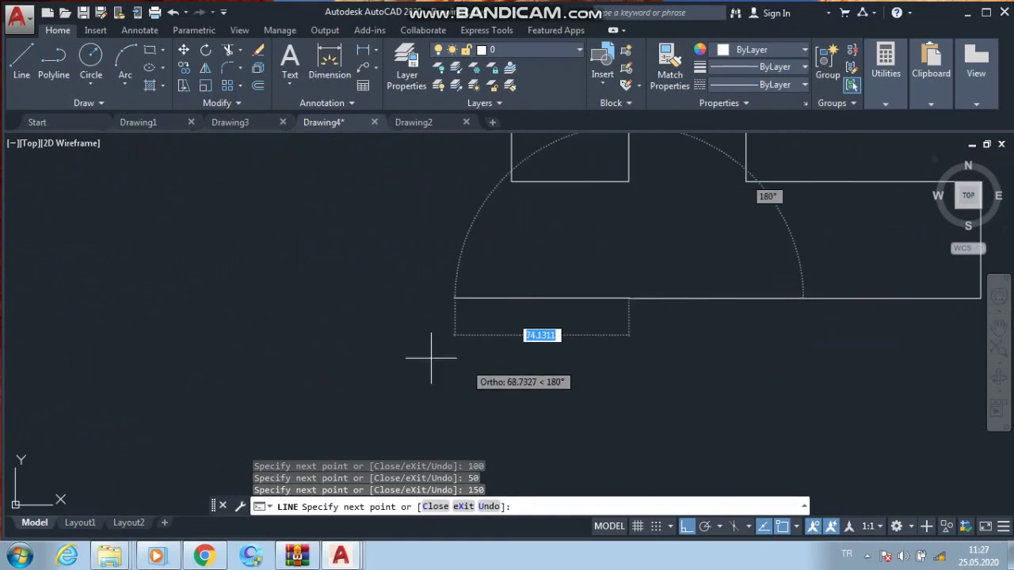
Step: Add three 50-unit sides: vertical, running left, then going up
{"action": "middle_click_drag", "start_coordinate": [1012, 321], "coordinate": [901, 304]}
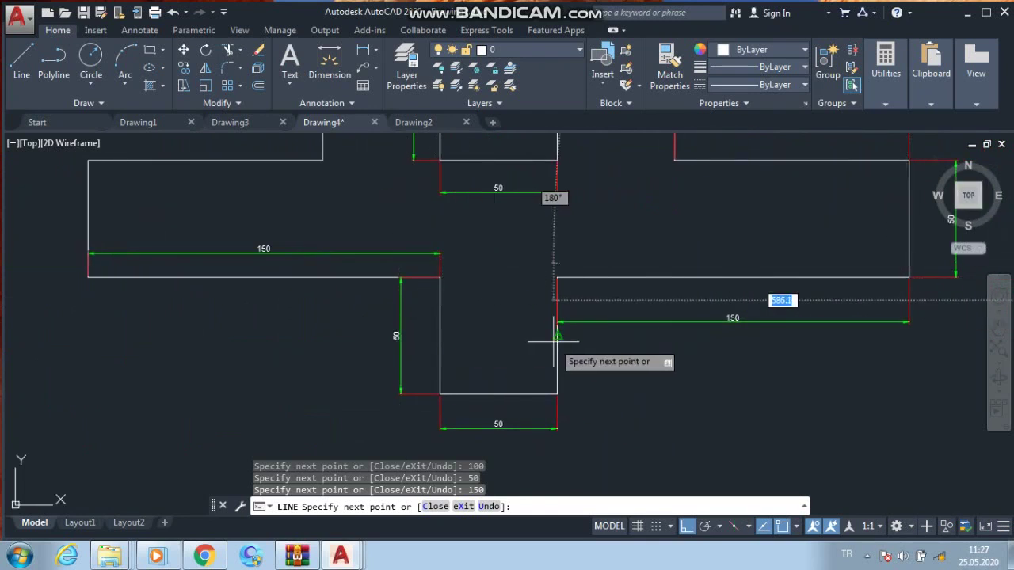
{"action": "mouse_move", "coordinate": [782, 362]}
{"action": "middle_mouse_down"}
{"action": "mouse_move", "coordinate": [175, 339]}
{"action": "mouse_move", "coordinate": [784, 341]}
{"action": "middle_mouse_up"}
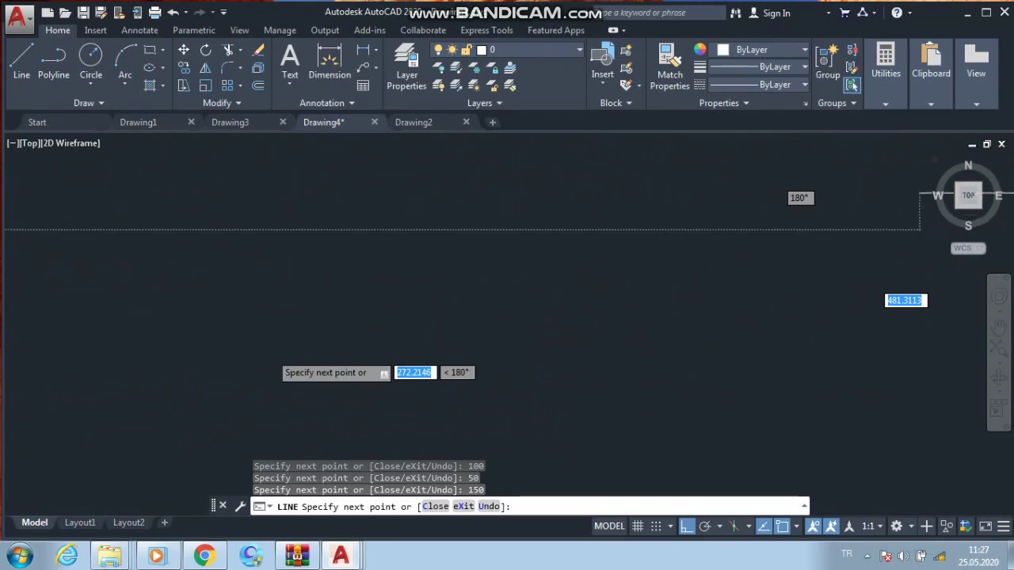
{"action": "type", "text": "5"}
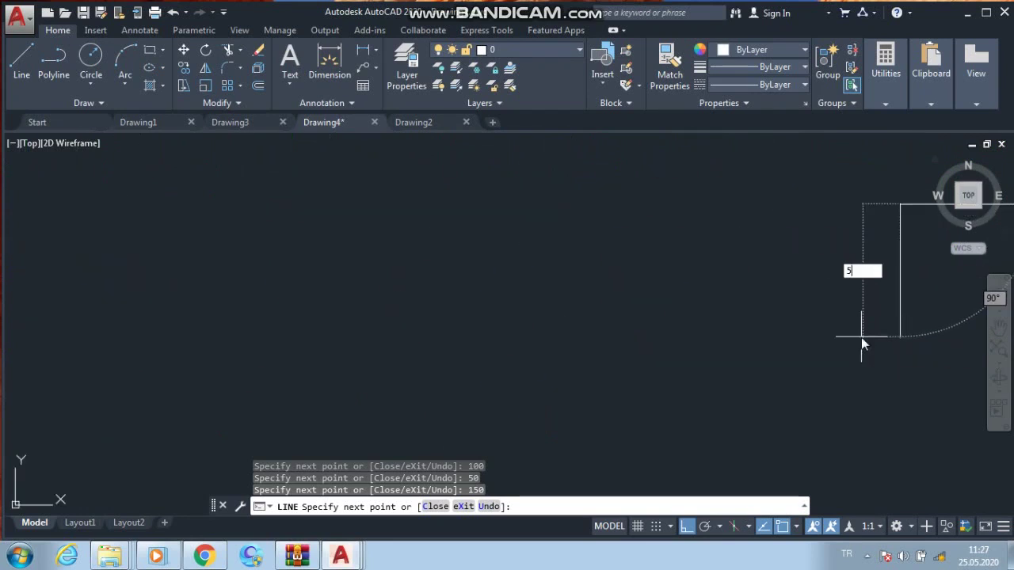
{"action": "type", "text": "0"}
{"action": "key", "text": "Return"}
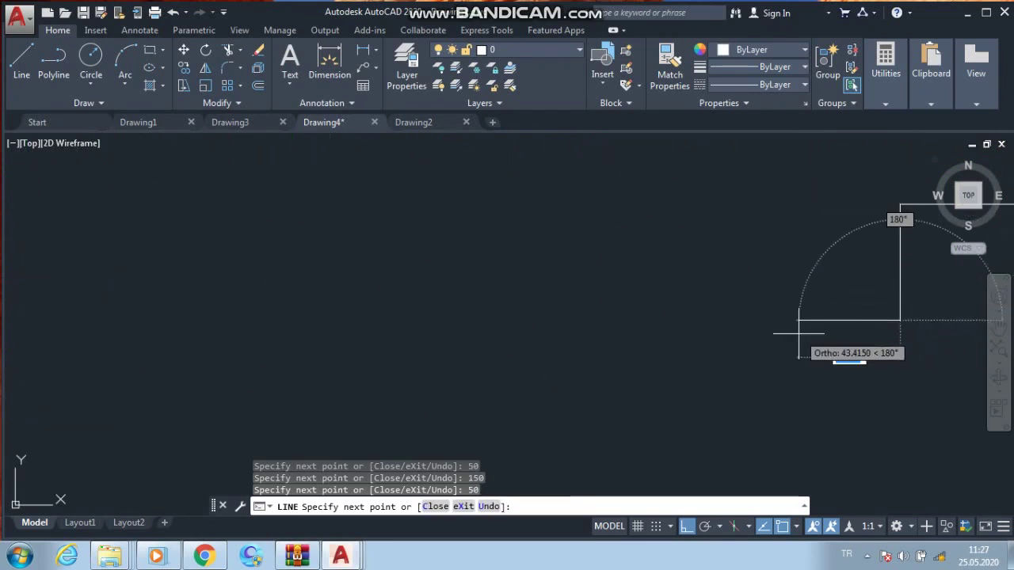
{"action": "type", "text": "50"}
{"action": "key", "text": "Return"}
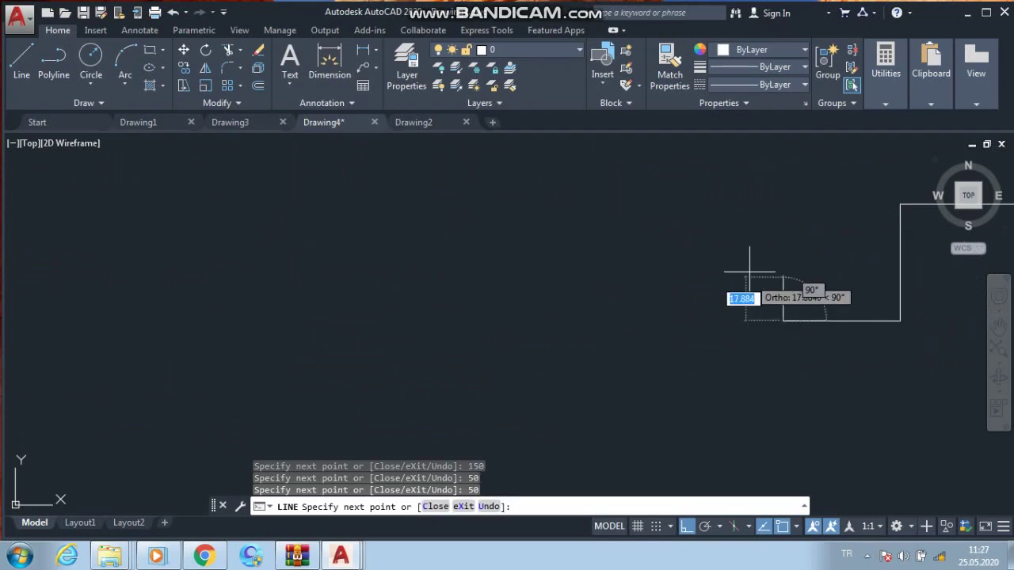
{"action": "type", "text": "50"}
{"action": "key", "text": "Return"}
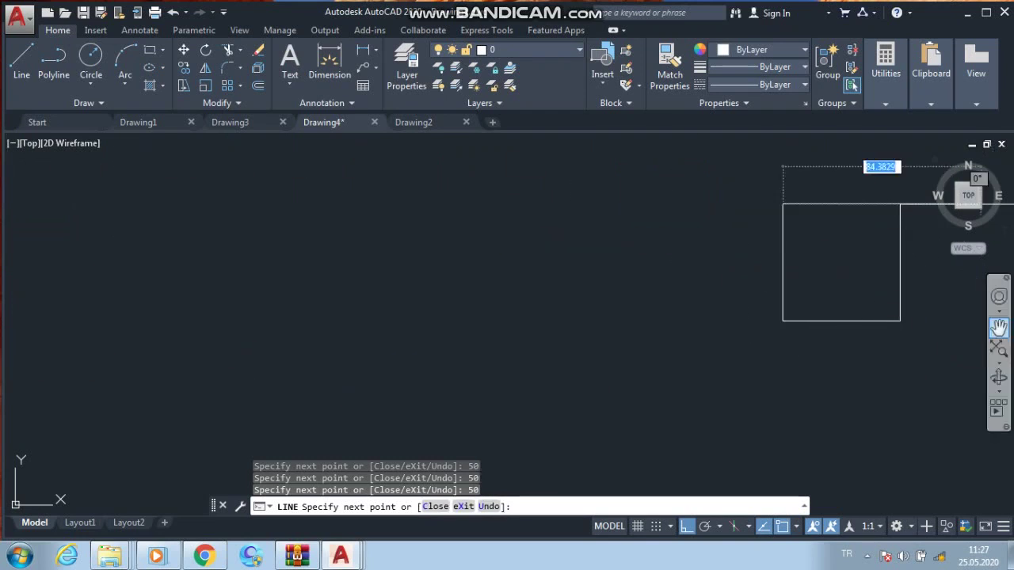
Step: Draw the second 150-unit side left and a 50-unit side up, then end the line command
{"action": "middle_click_drag", "start_coordinate": [430, 231], "coordinate": [600, 294]}
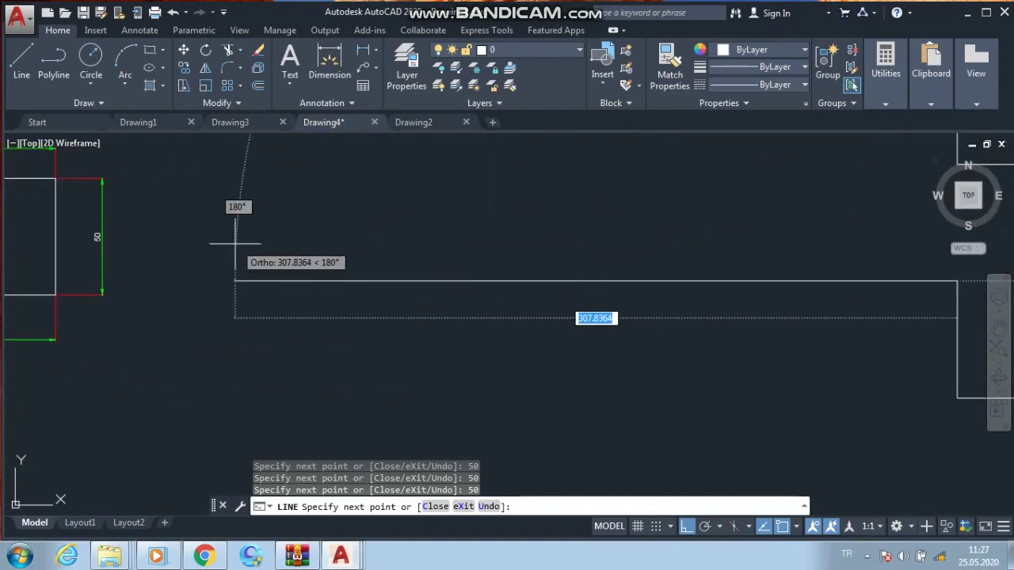
{"action": "scroll", "coordinate": [238, 261], "scroll_direction": "down", "scroll_amount": 2}
{"action": "middle_click_drag", "start_coordinate": [234, 275], "coordinate": [749, 298]}
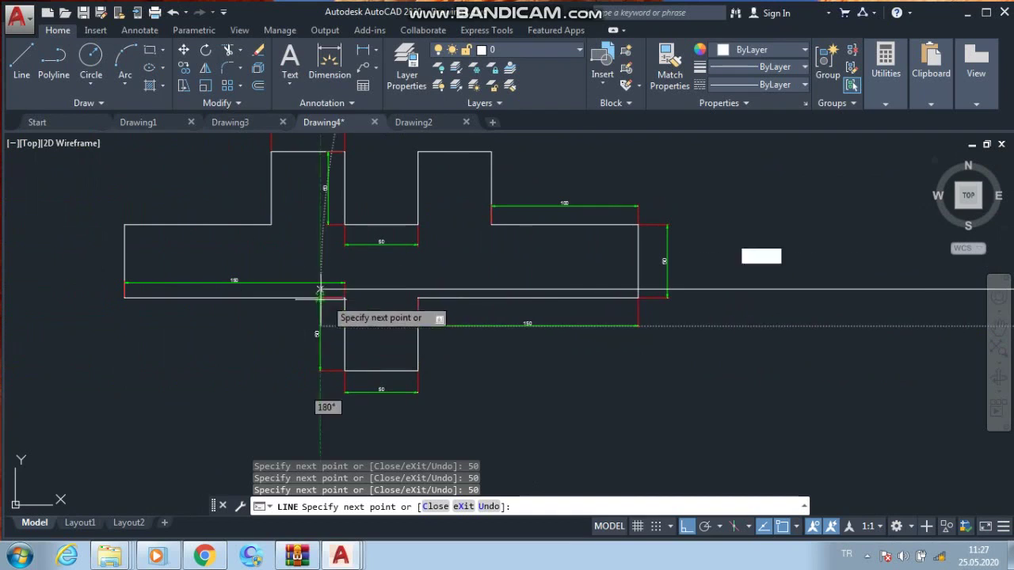
{"action": "mouse_move", "coordinate": [848, 261]}
{"action": "middle_mouse_down"}
{"action": "mouse_move", "coordinate": [720, 290]}
{"action": "mouse_move", "coordinate": [27, 246]}
{"action": "middle_mouse_up"}
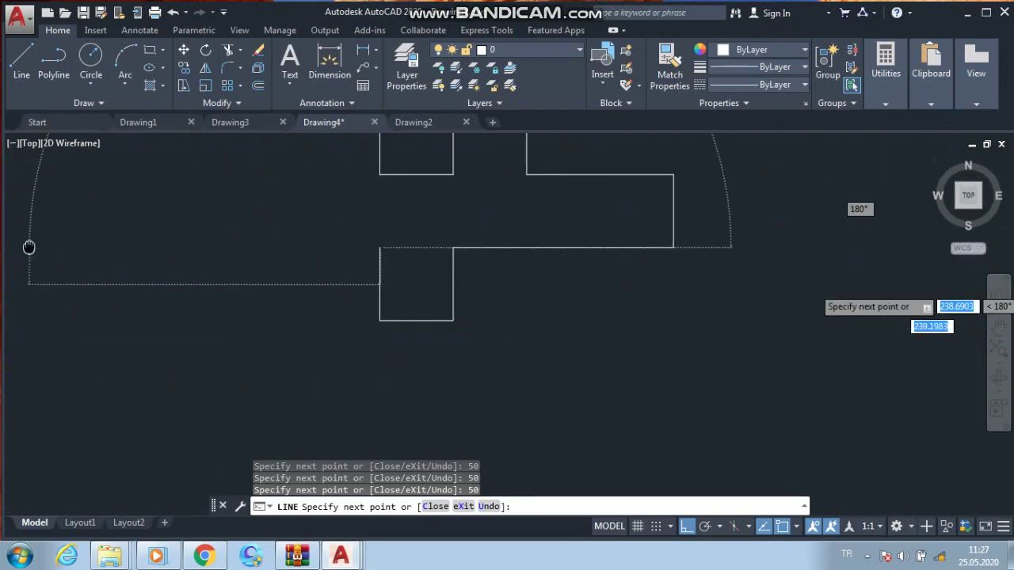
{"action": "type", "text": "1"}
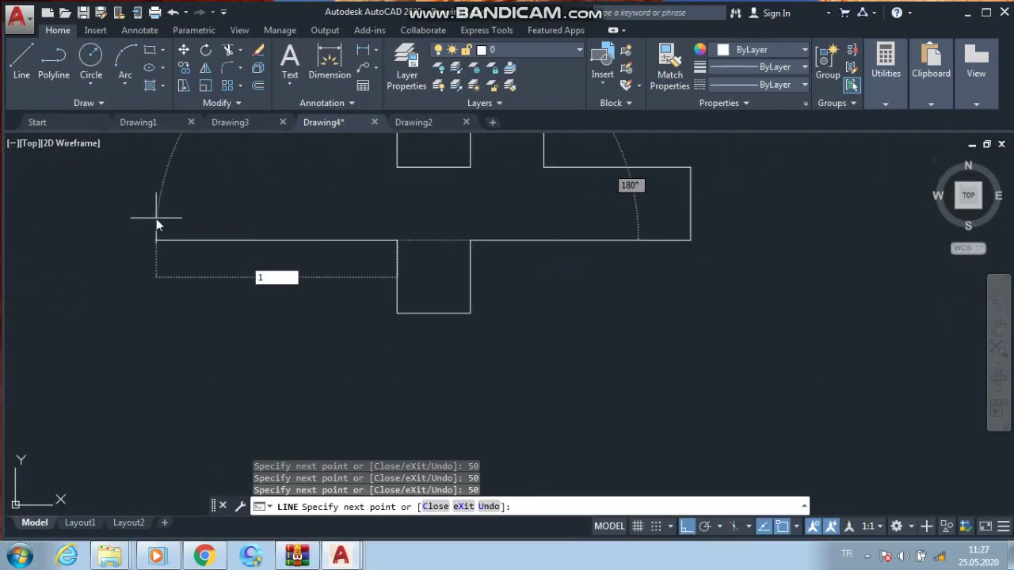
{"action": "type", "text": "50"}
{"action": "key", "text": "Return"}
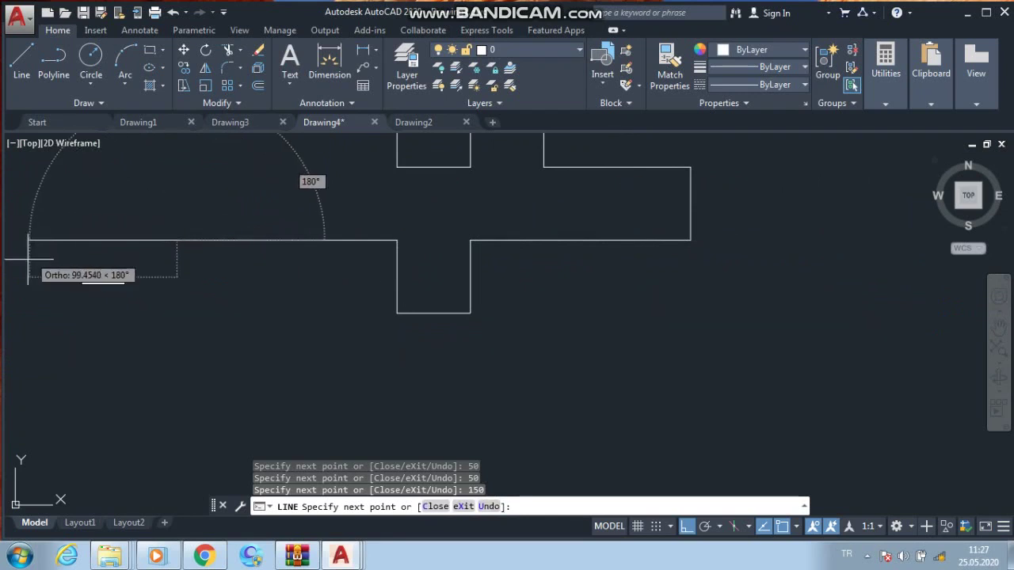
{"action": "mouse_move", "coordinate": [31, 283]}
{"action": "middle_mouse_down"}
{"action": "mouse_move", "coordinate": [644, 290]}
{"action": "mouse_move", "coordinate": [776, 316]}
{"action": "mouse_move", "coordinate": [613, 326]}
{"action": "middle_mouse_up"}
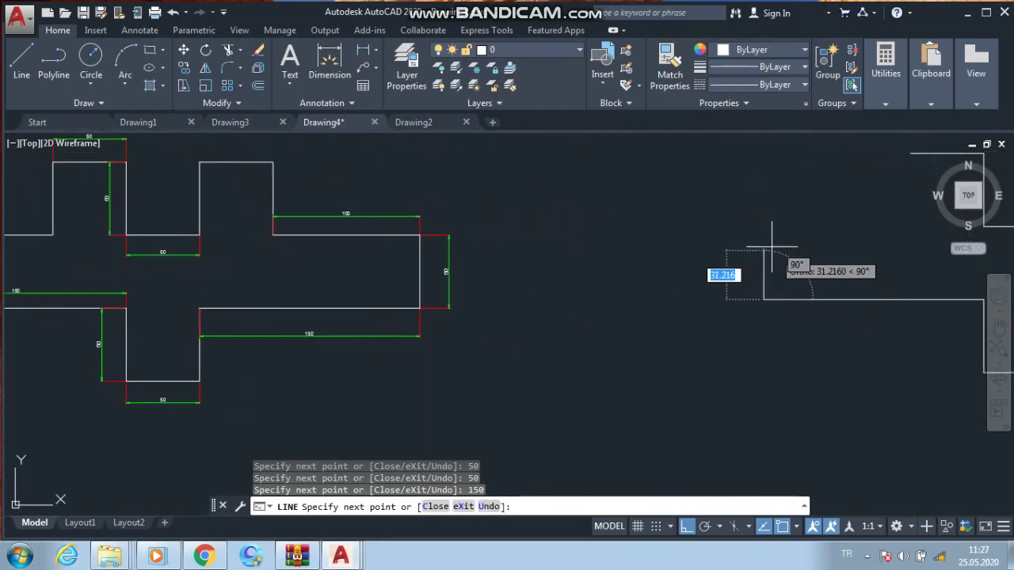
{"action": "type", "text": "50"}
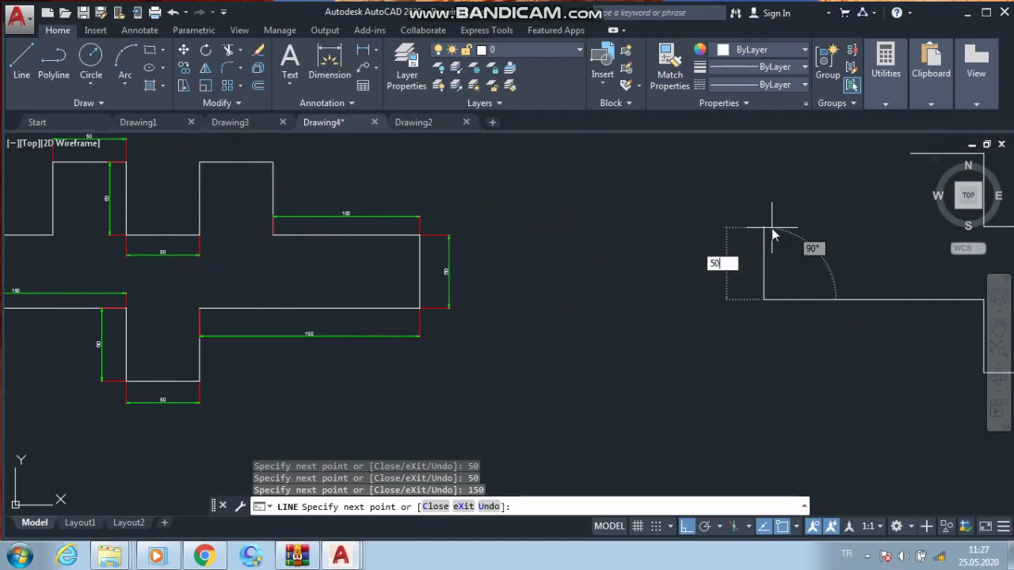
{"action": "key", "text": "Return"}
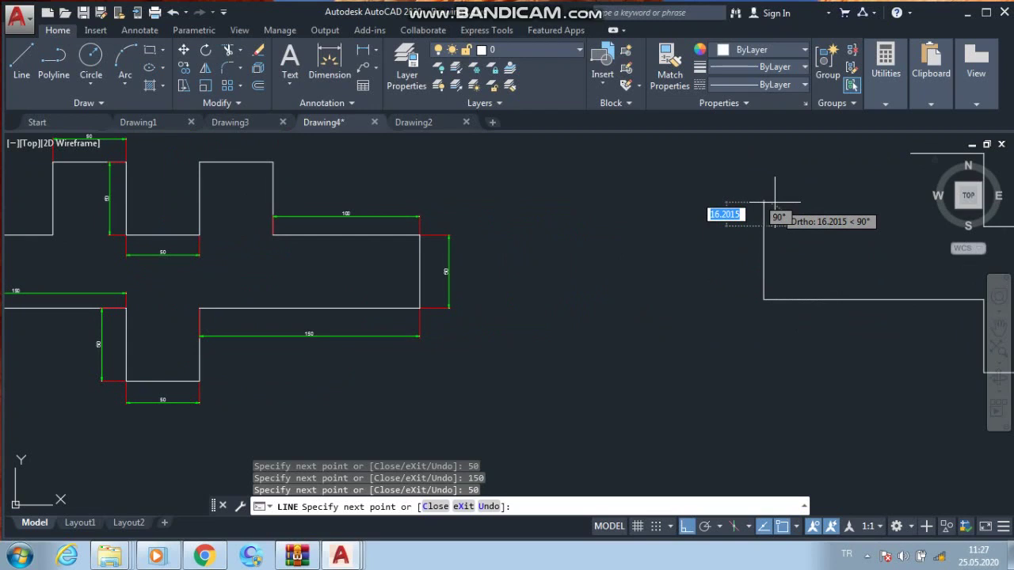
{"action": "key", "text": "Escape"}
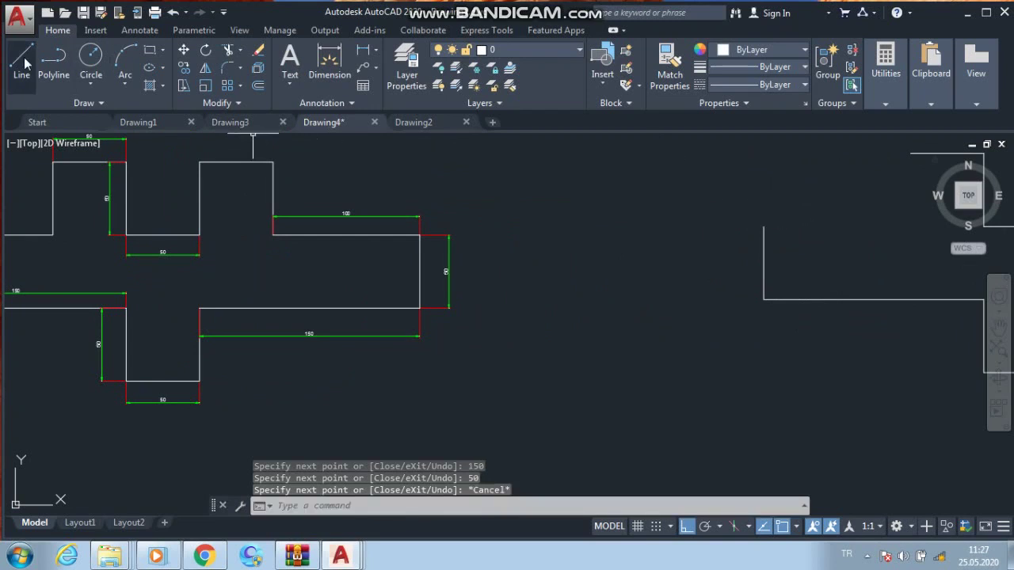
Step: Draw a 50-unit line down from the outline's open end and join it to the other open endpoint
{"action": "left_click", "coordinate": [24, 60]}
{"action": "middle_click_drag", "start_coordinate": [845, 226], "coordinate": [720, 199]}
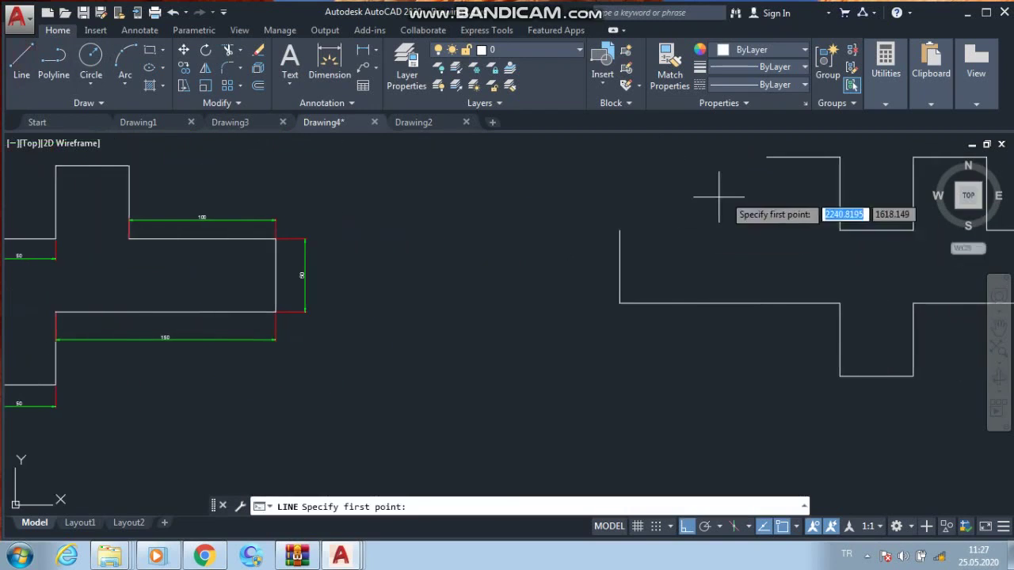
{"action": "left_click", "coordinate": [767, 157]}
{"action": "type", "text": "50"}
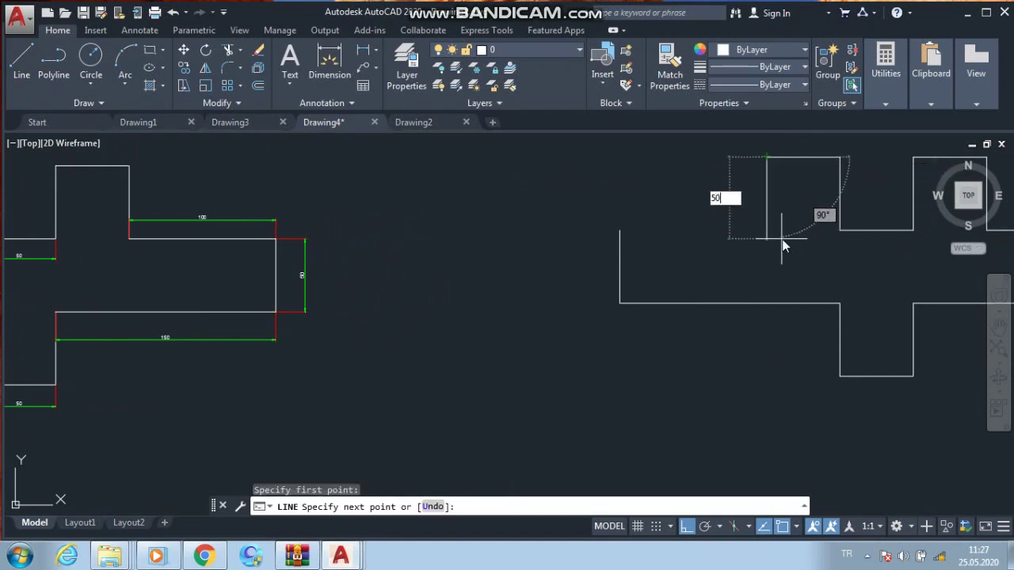
{"action": "key", "text": "Return"}
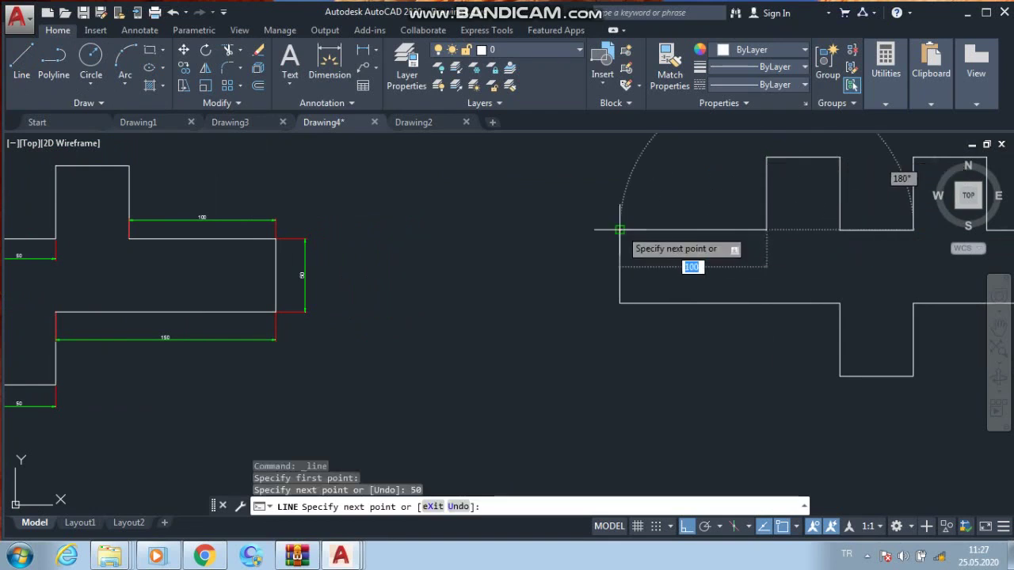
{"action": "left_click", "coordinate": [620, 230]}
{"action": "key", "text": "Escape"}
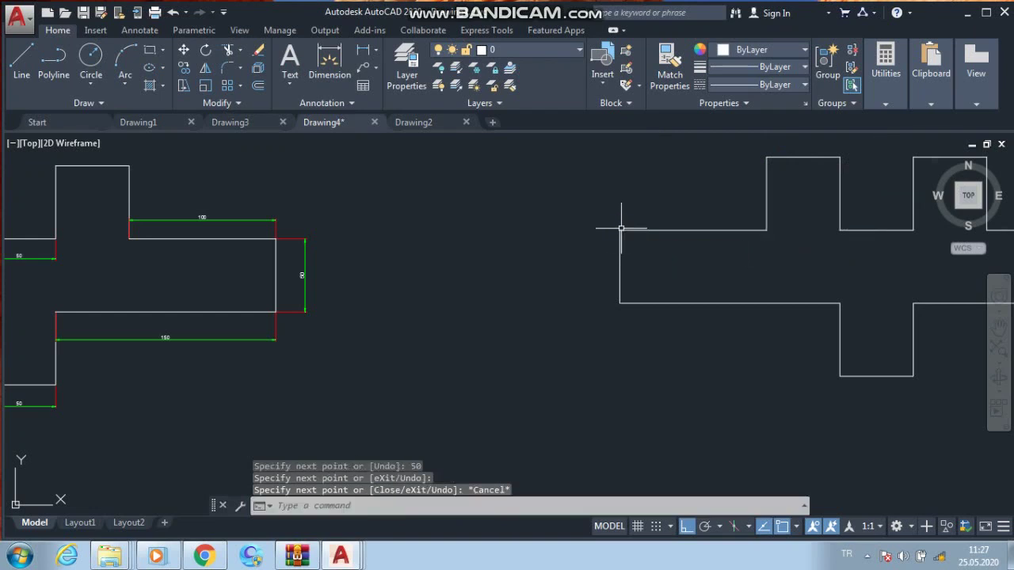
{"action": "scroll", "coordinate": [673, 247], "scroll_direction": "down", "scroll_amount": 2}
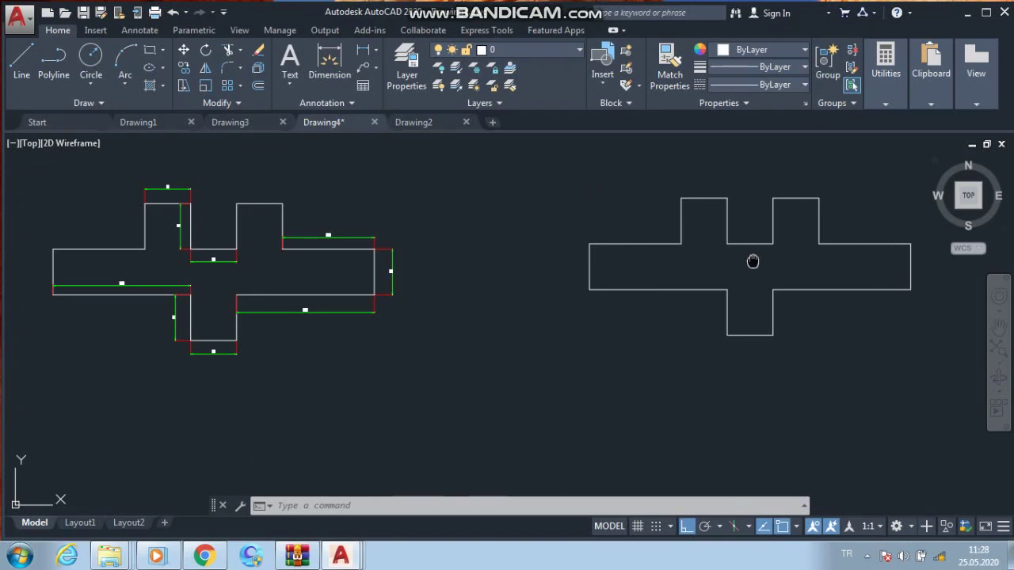
{"action": "middle_click_drag", "start_coordinate": [753, 262], "coordinate": [621, 272]}
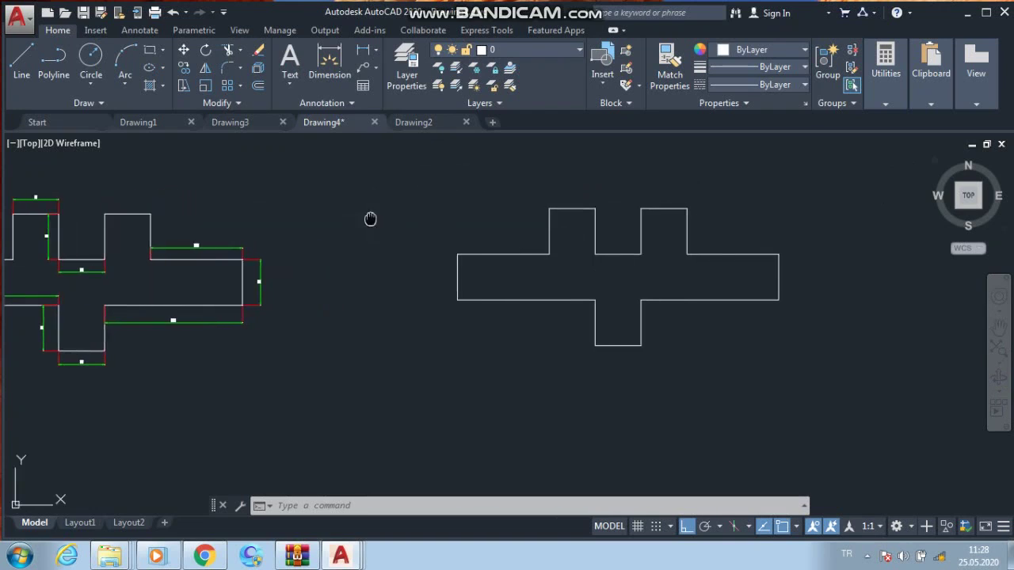
{"action": "middle_click_drag", "start_coordinate": [370, 219], "coordinate": [592, 232]}
Step: Switch to Drawing2 and frame its crenellated square outline, leaving empty space beside it
{"action": "left_click", "coordinate": [420, 123]}
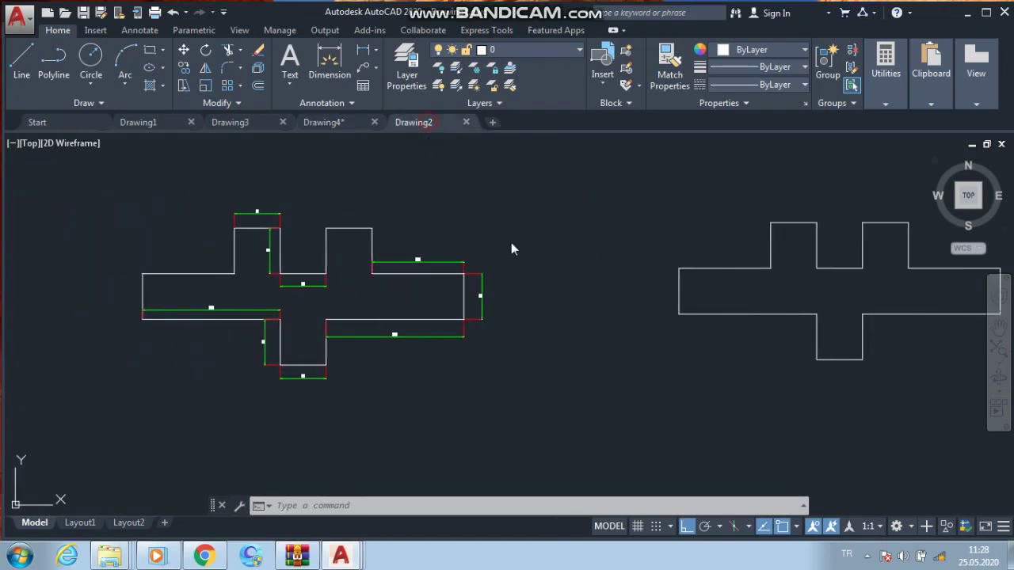
{"action": "scroll", "coordinate": [412, 277], "scroll_direction": "up", "scroll_amount": 4}
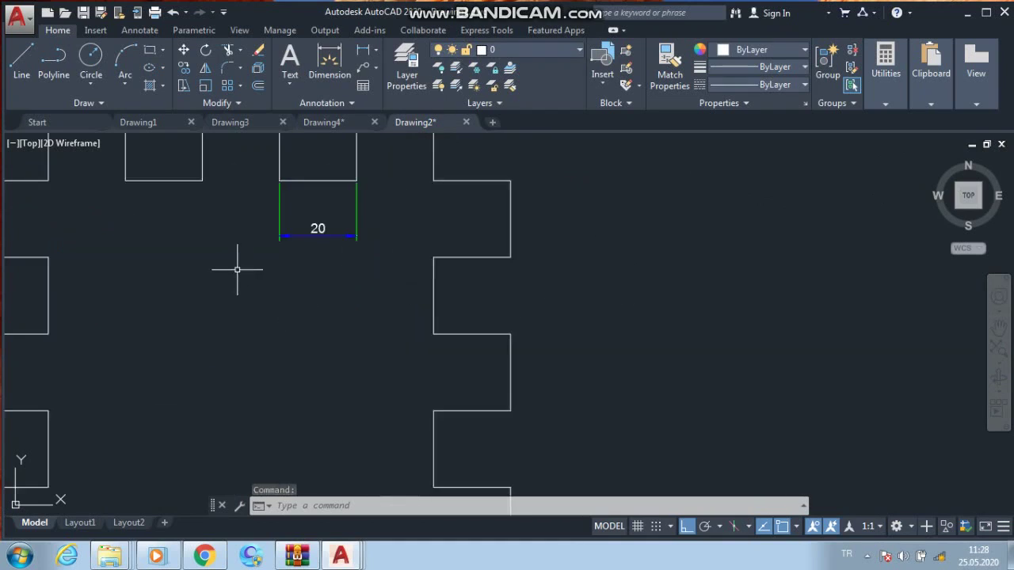
{"action": "scroll", "coordinate": [237, 269], "scroll_direction": "down", "scroll_amount": 2}
{"action": "middle_click_drag", "start_coordinate": [235, 265], "coordinate": [265, 323]}
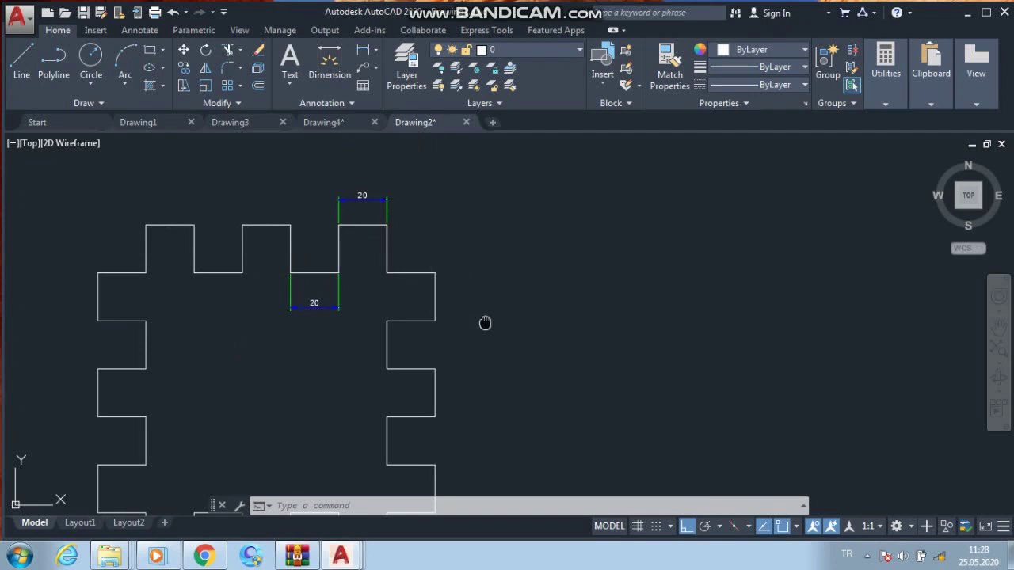
{"action": "middle_click_drag", "start_coordinate": [484, 323], "coordinate": [430, 221]}
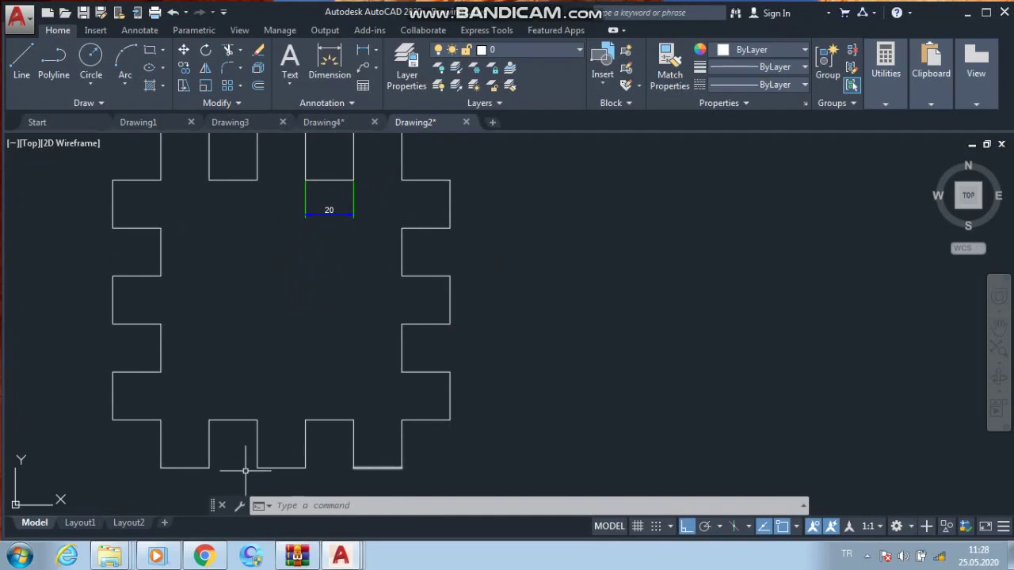
{"action": "middle_click_drag", "start_coordinate": [514, 278], "coordinate": [259, 394]}
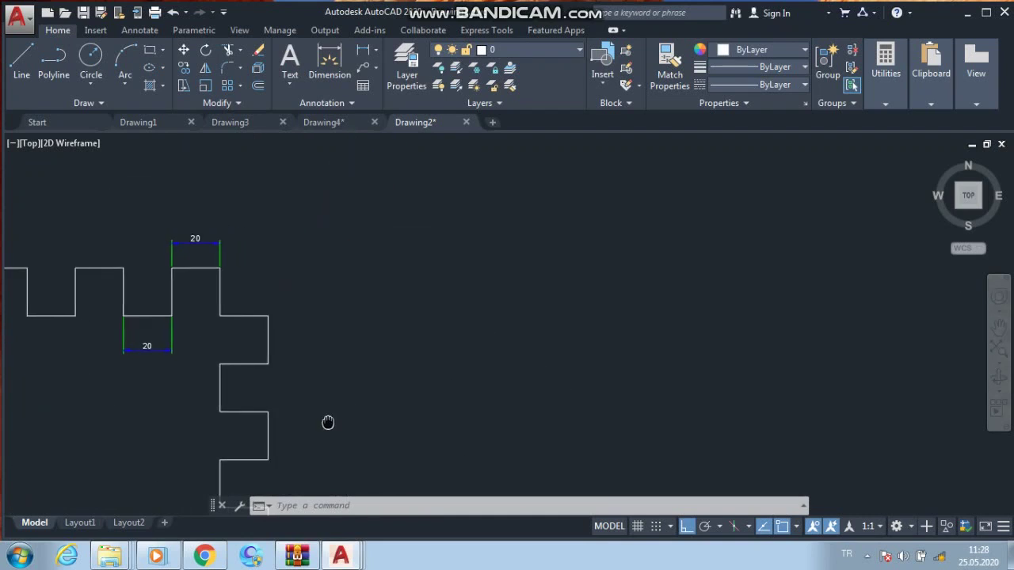
{"action": "middle_click_drag", "start_coordinate": [510, 343], "coordinate": [450, 266]}
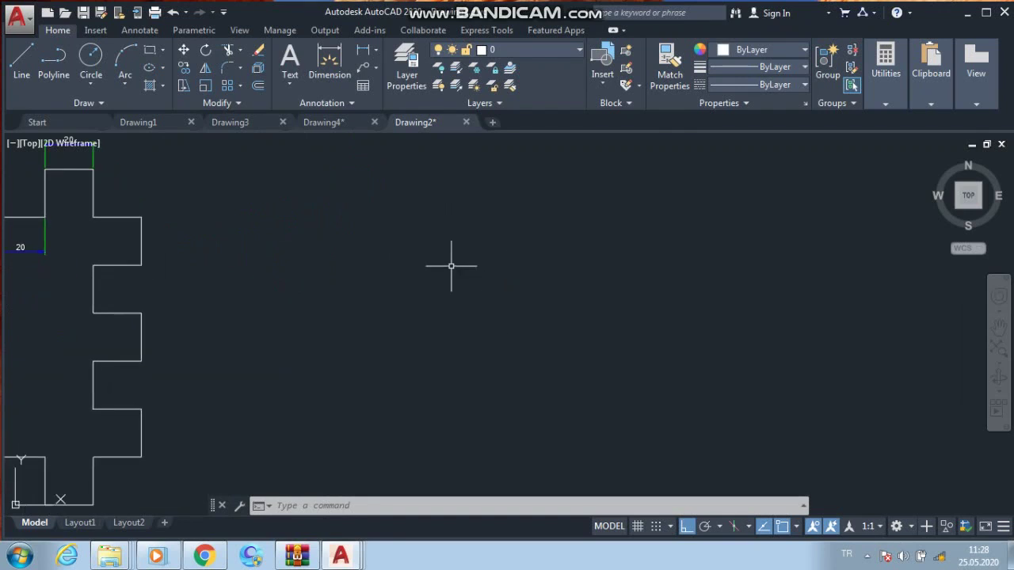
{"action": "middle_click_drag", "start_coordinate": [598, 221], "coordinate": [576, 302]}
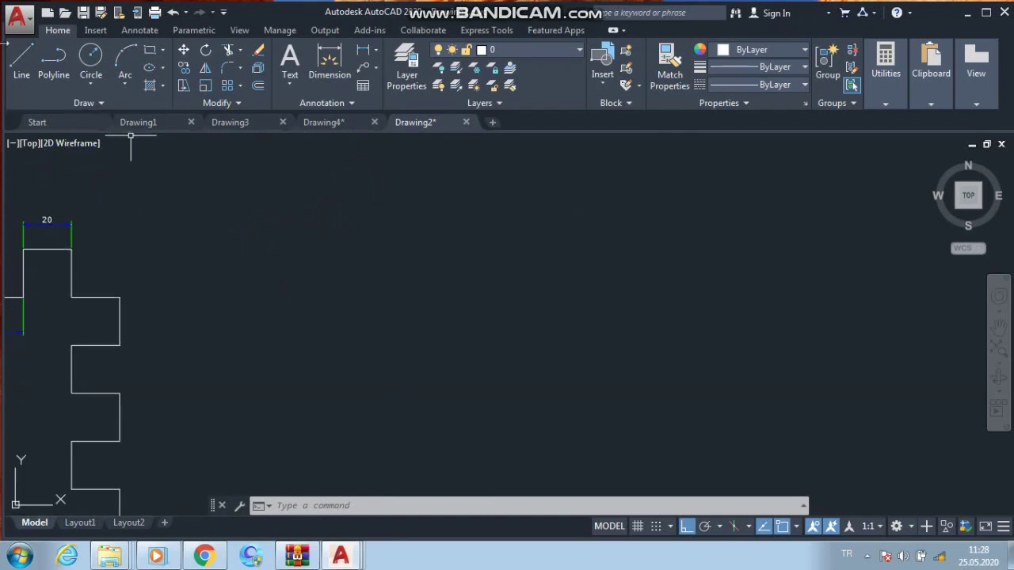
{"action": "left_click", "coordinate": [22, 57]}
Step: Start the new outline beside the original and draw the first 20-unit notches along the top
{"action": "left_click", "coordinate": [532, 223]}
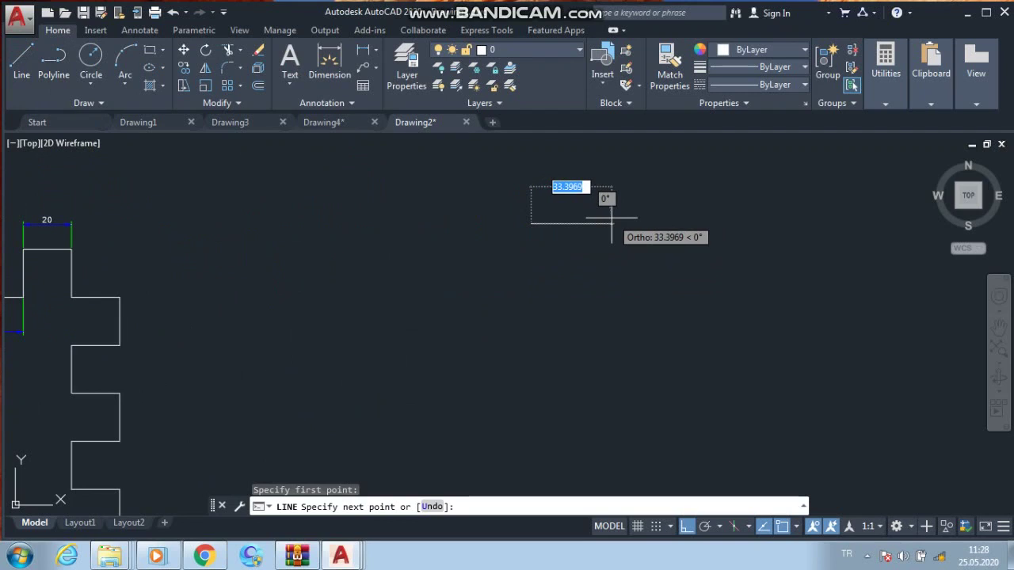
{"action": "type", "text": "20"}
{"action": "key", "text": "Return"}
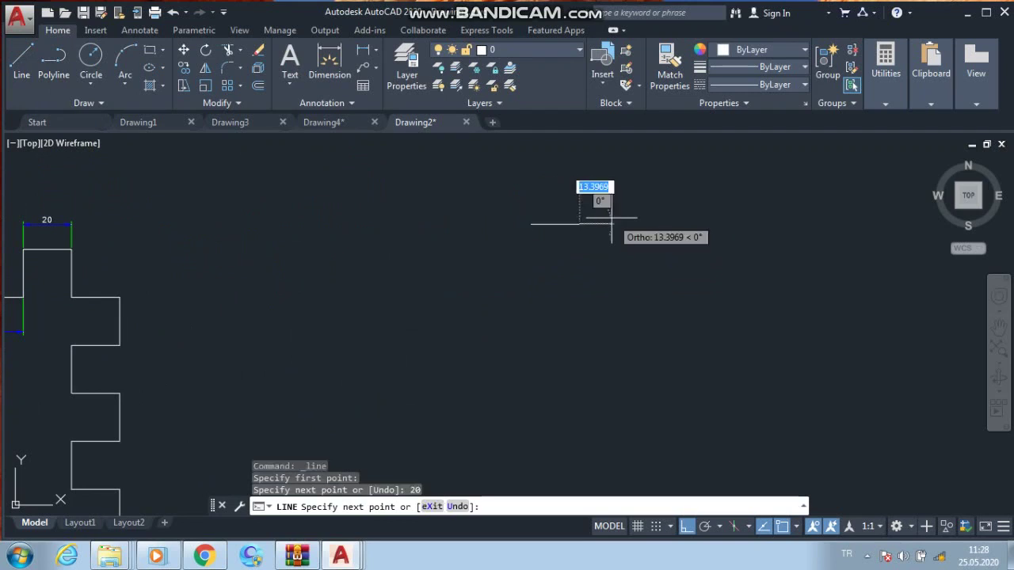
{"action": "type", "text": "20"}
{"action": "key", "text": "Return"}
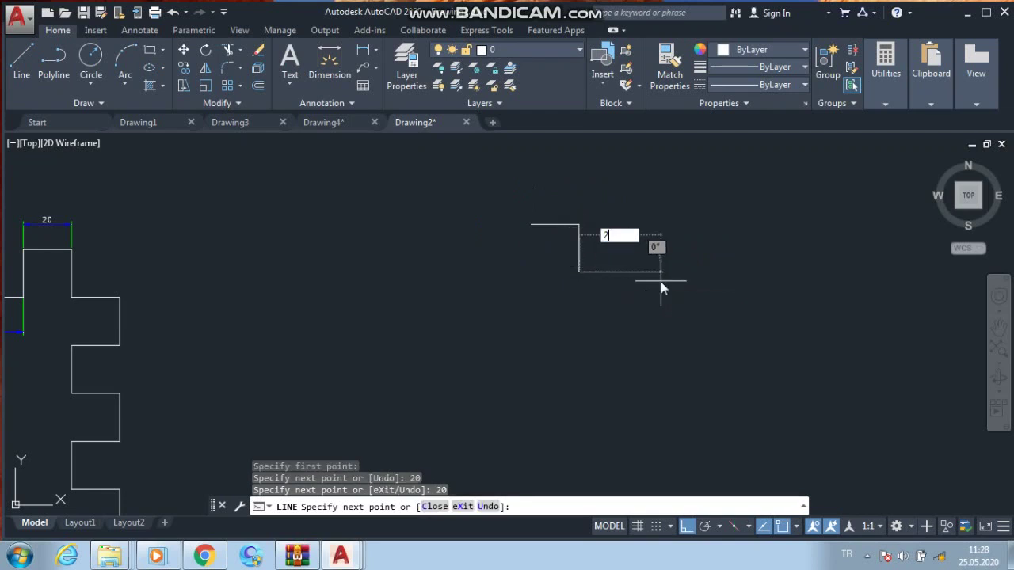
{"action": "type", "text": "20"}
{"action": "key", "text": "Return"}
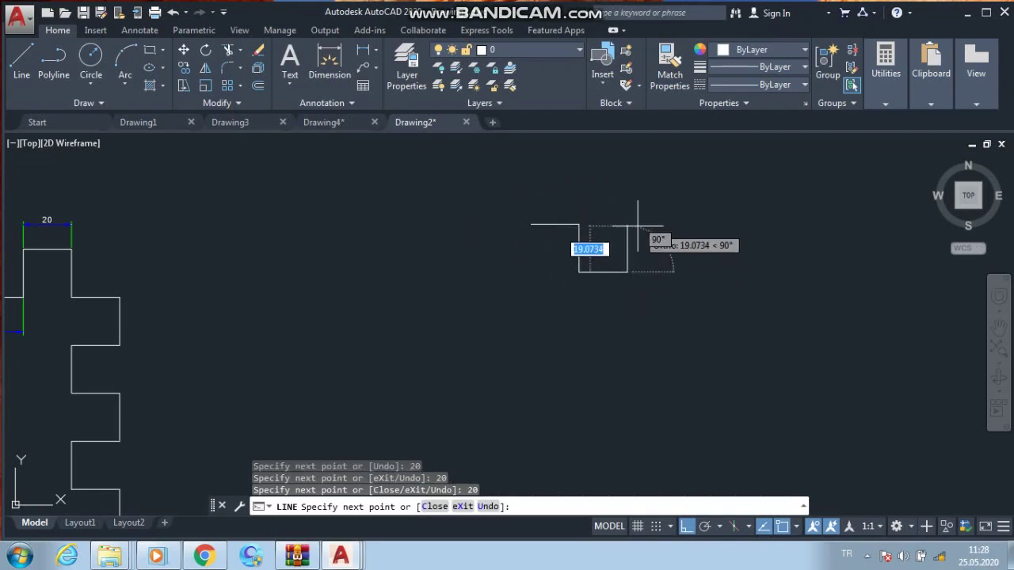
{"action": "type", "text": "20"}
{"action": "key", "text": "Return"}
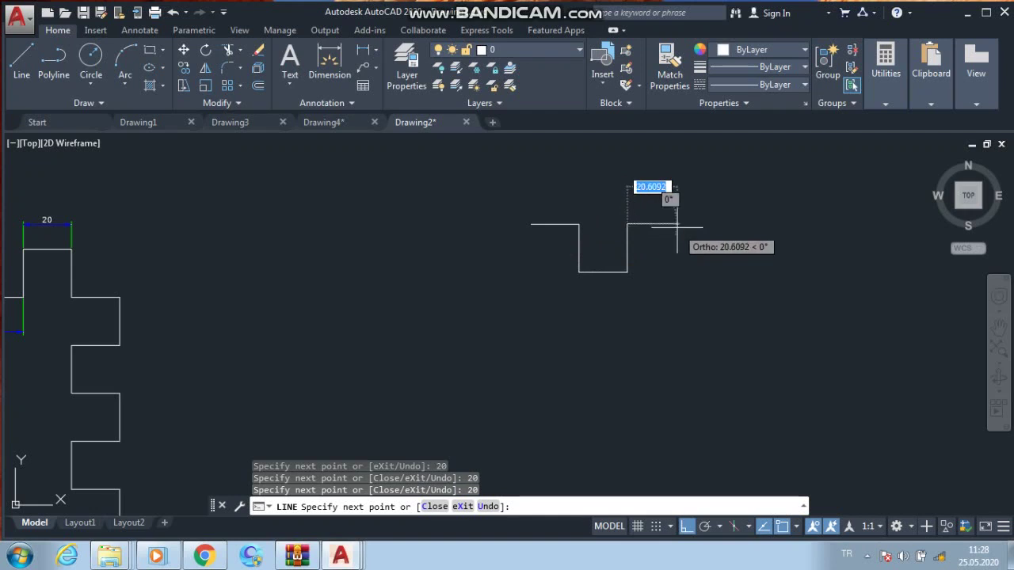
{"action": "type", "text": "20"}
{"action": "key", "text": "Return"}
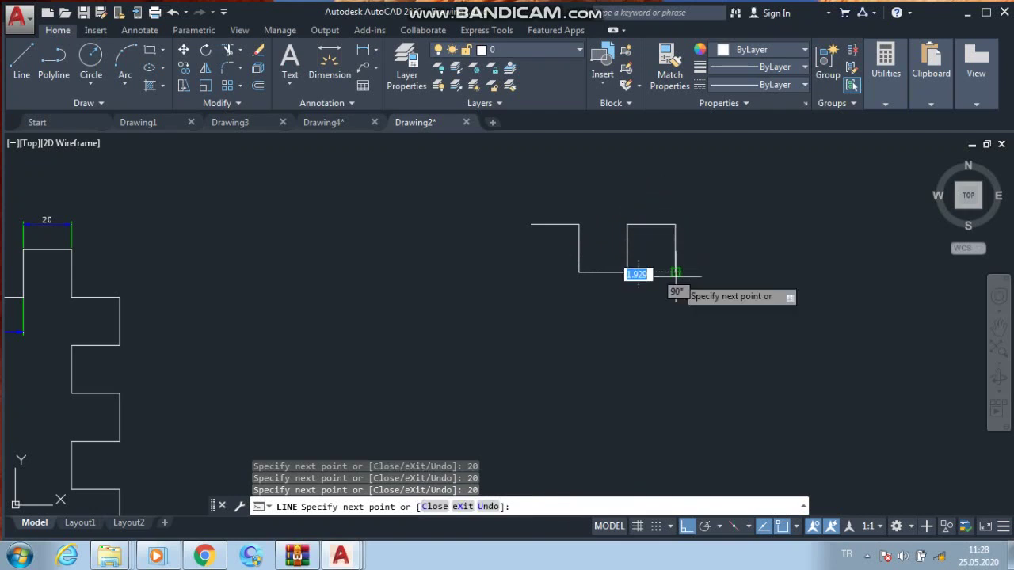
Step: Continue the top edge with 20-unit segments through the third tooth to the right corner
{"action": "left_click", "coordinate": [676, 273]}
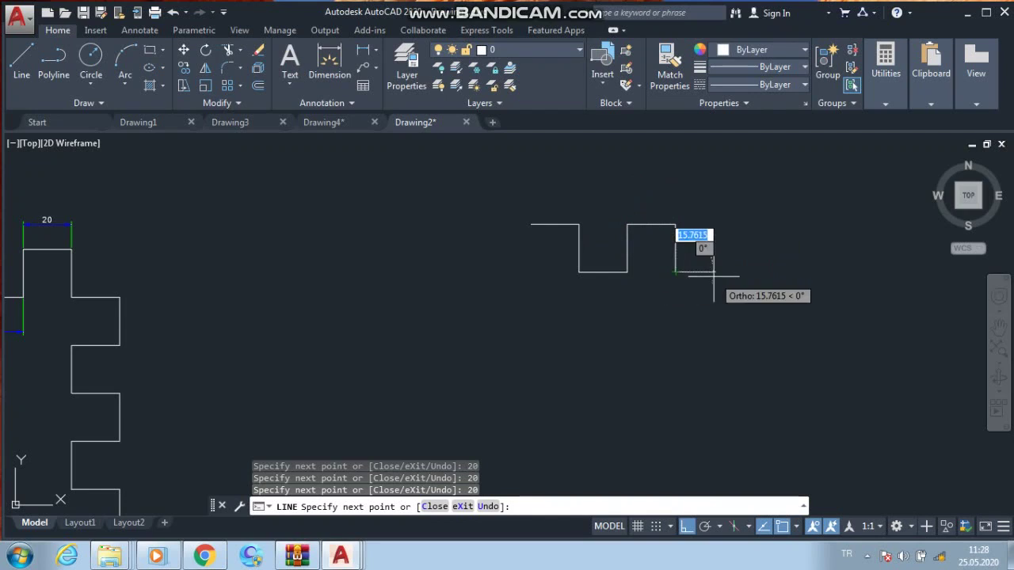
{"action": "type", "text": "20"}
{"action": "key", "text": "Return"}
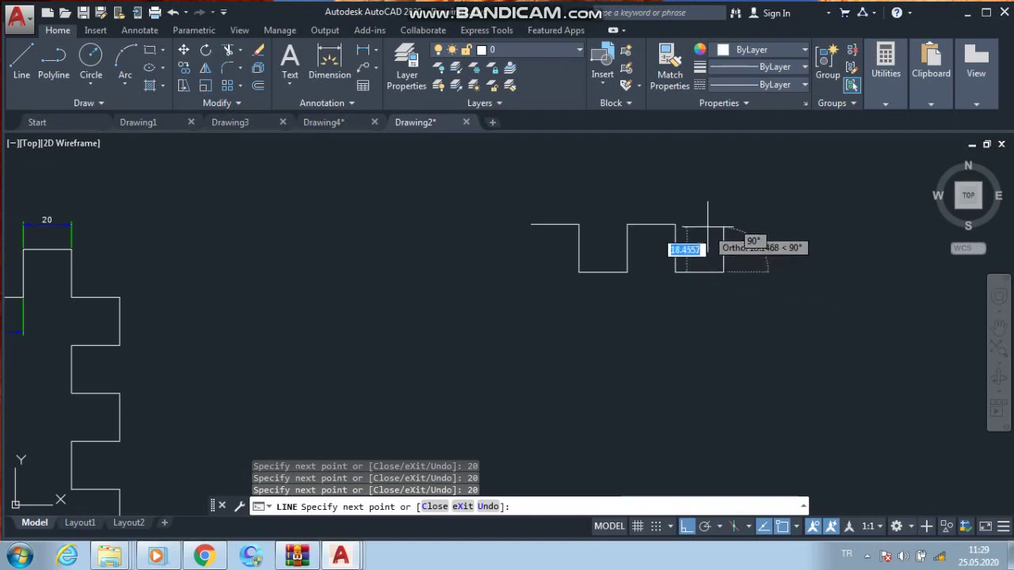
{"action": "type", "text": "20"}
{"action": "key", "text": "Return"}
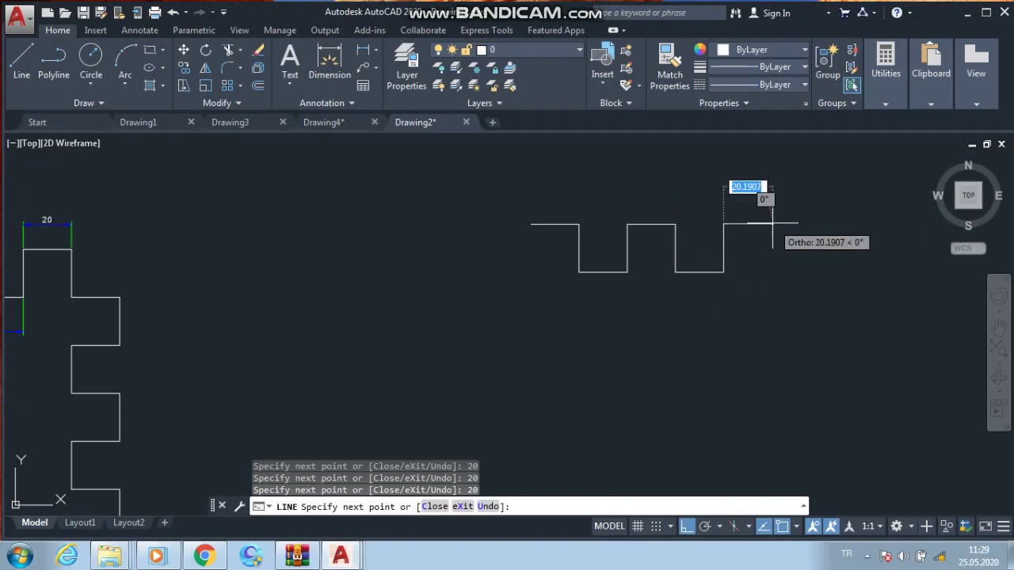
{"action": "type", "text": "20"}
{"action": "key", "text": "Return"}
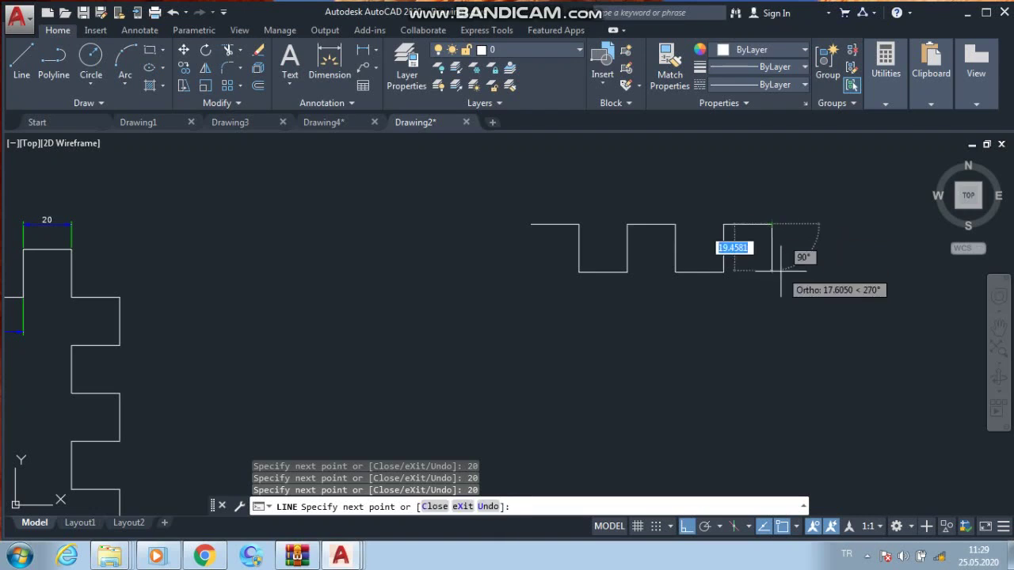
{"action": "type", "text": "20"}
{"action": "key", "text": "Return"}
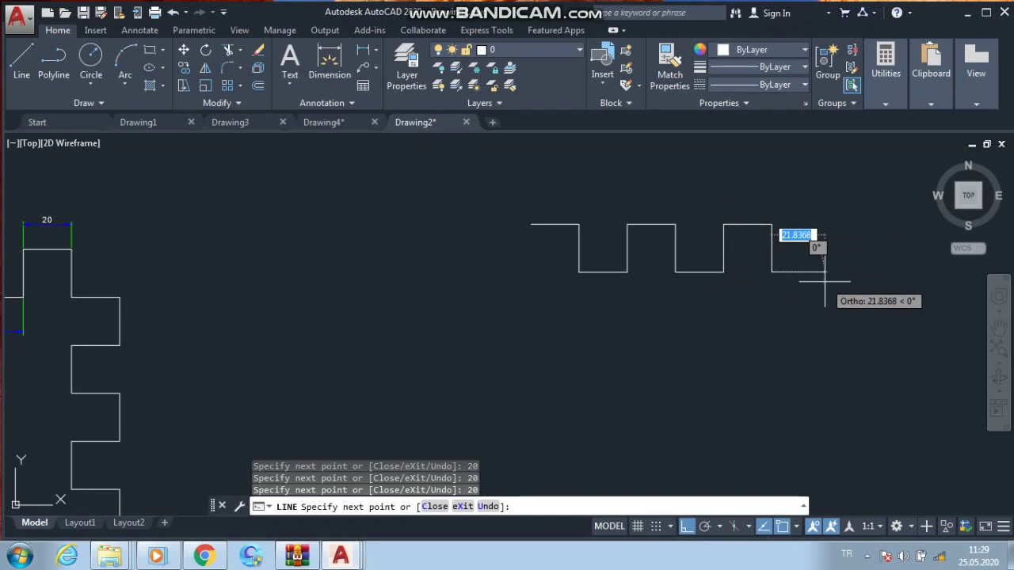
{"action": "type", "text": "20"}
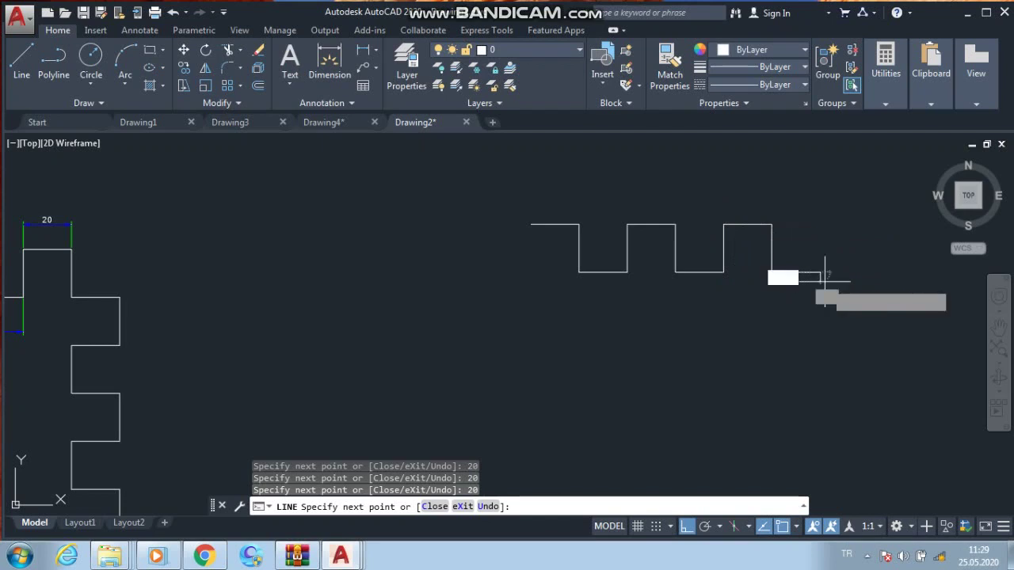
{"action": "key", "text": "Return"}
Step: Step down the right side with 20-unit segments alternating inward and outward
{"action": "type", "text": "20"}
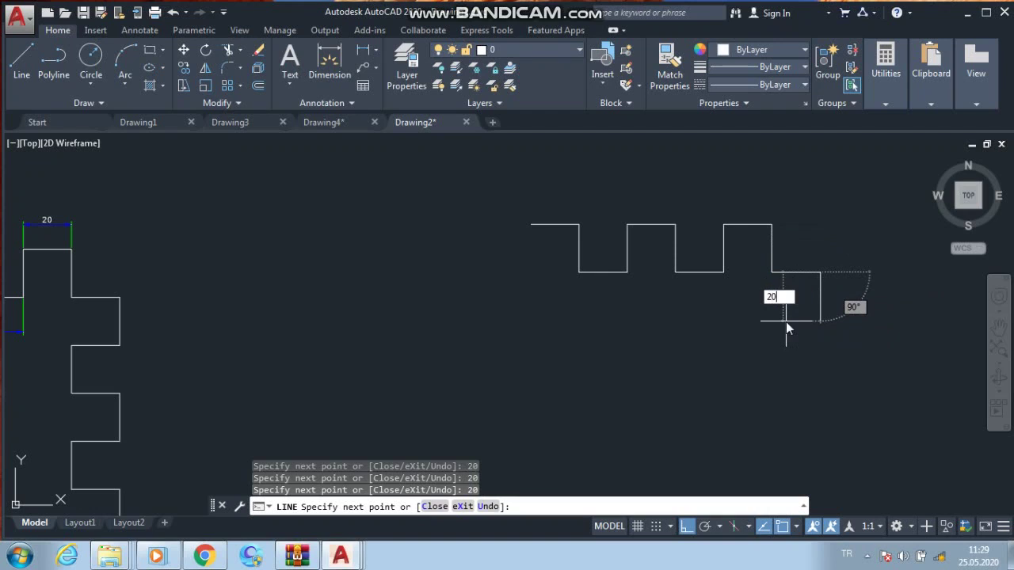
{"action": "key", "text": "Return"}
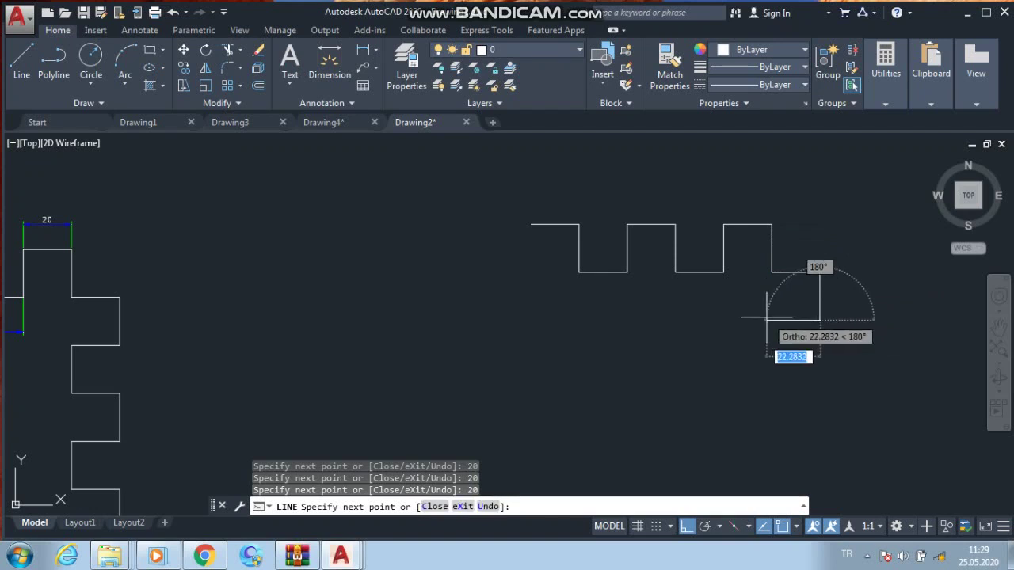
{"action": "type", "text": "20"}
{"action": "key", "text": "Return"}
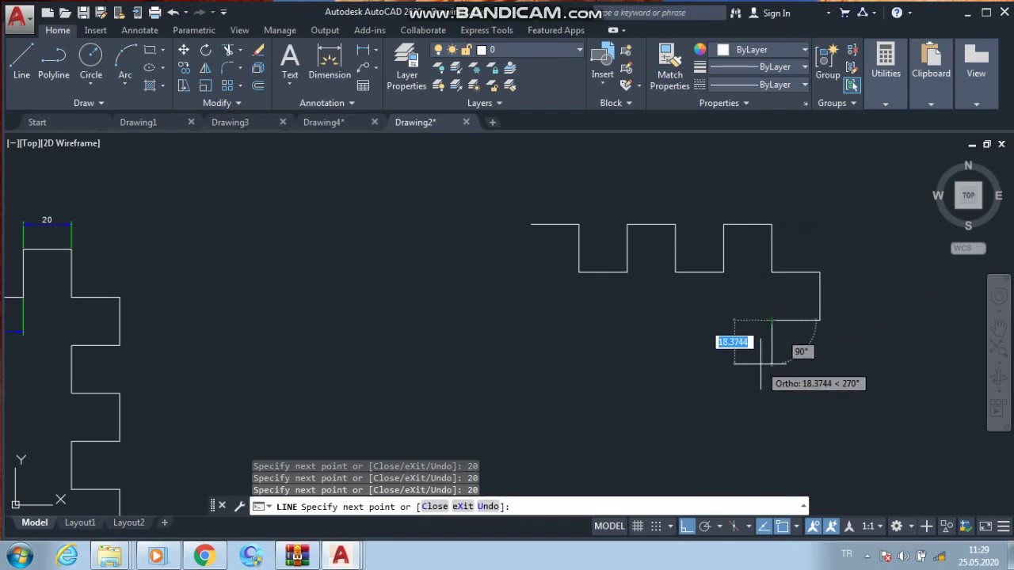
{"action": "type", "text": "20"}
{"action": "key", "text": "Return"}
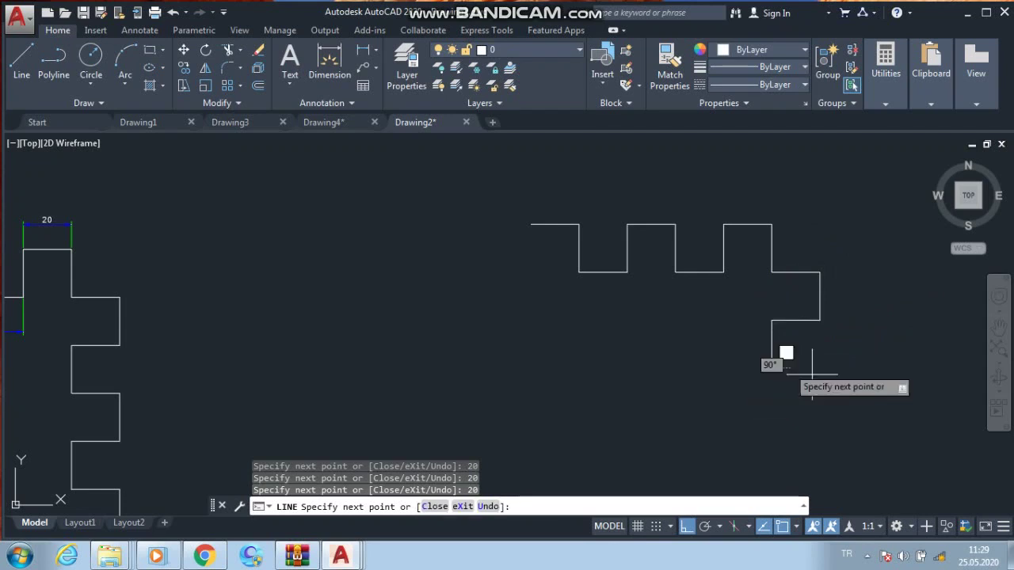
{"action": "type", "text": "20"}
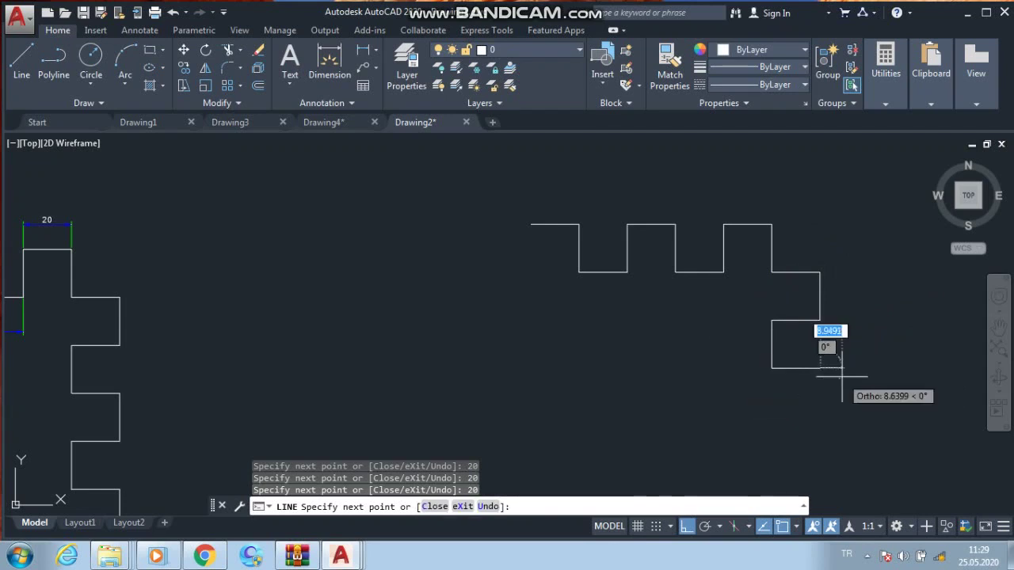
{"action": "key", "text": "Return"}
{"action": "type", "text": "20"}
{"action": "key", "text": "Return"}
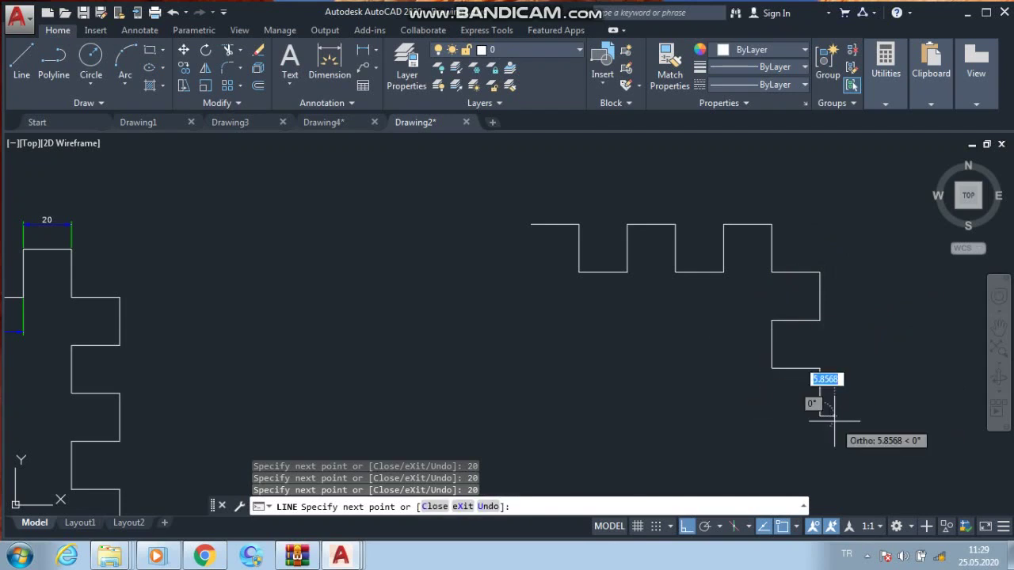
{"action": "type", "text": "20"}
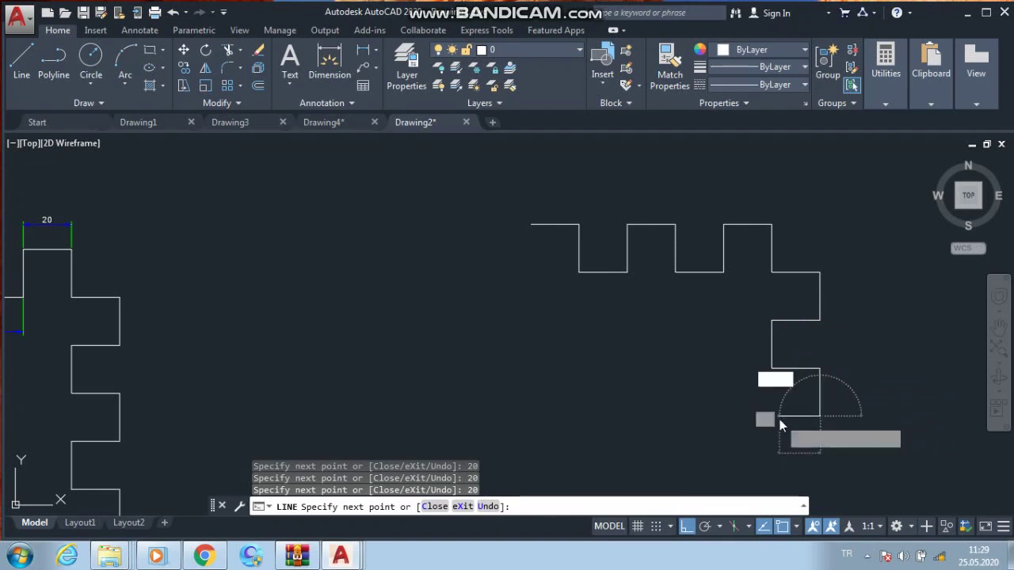
{"action": "key", "text": "Return"}
Step: Finish the lower right side with further 20-unit downward and stepped segments
{"action": "type", "text": "20"}
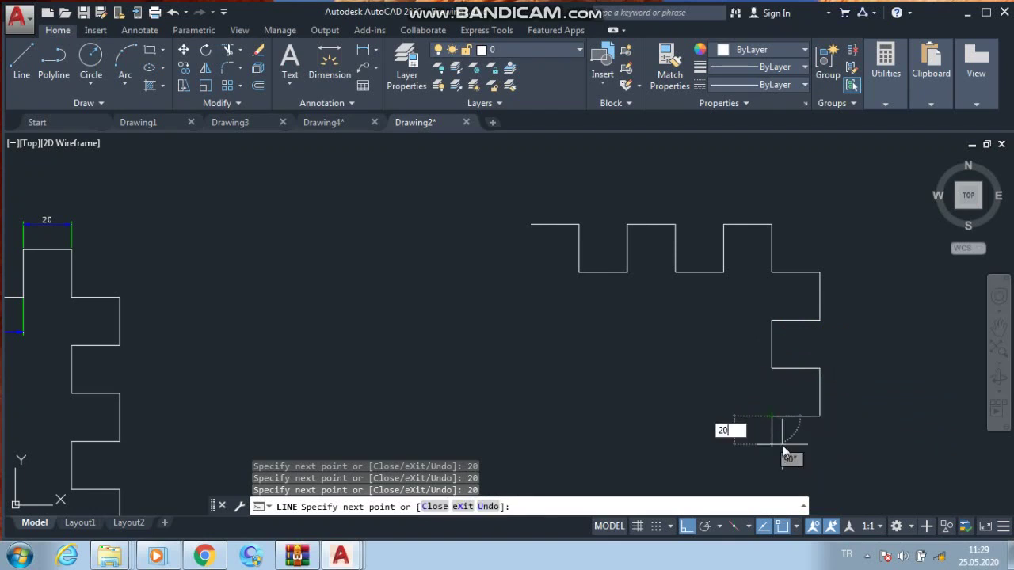
{"action": "key", "text": "Return"}
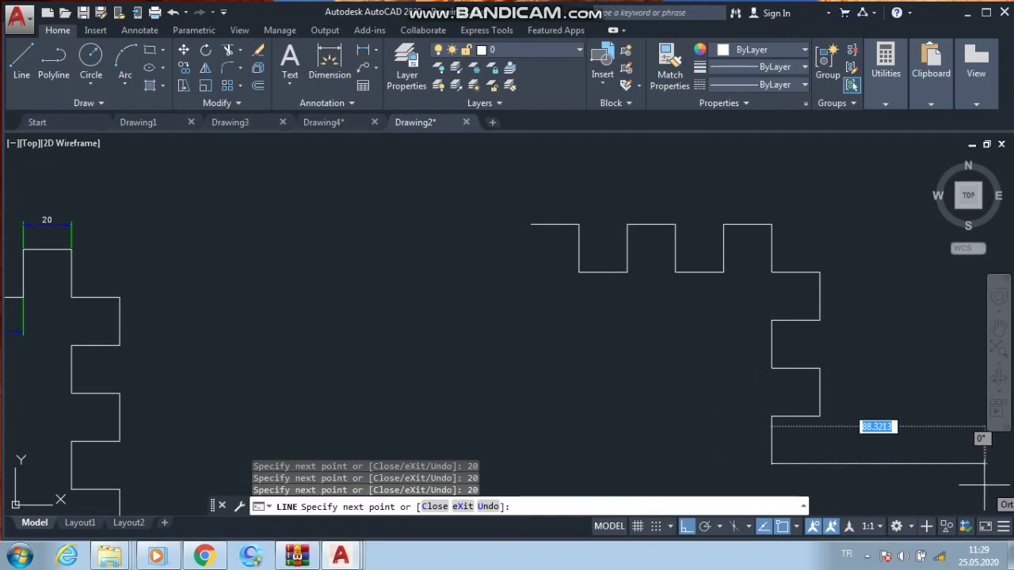
{"action": "middle_click_drag", "start_coordinate": [874, 475], "coordinate": [870, 400]}
{"action": "type", "text": "2"}
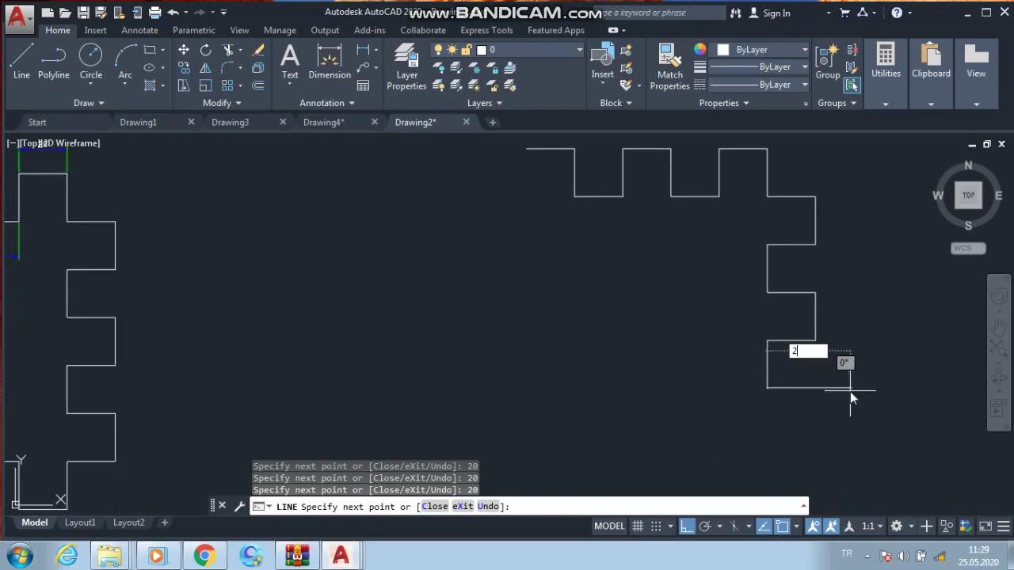
{"action": "type", "text": "0"}
{"action": "key", "text": "Return"}
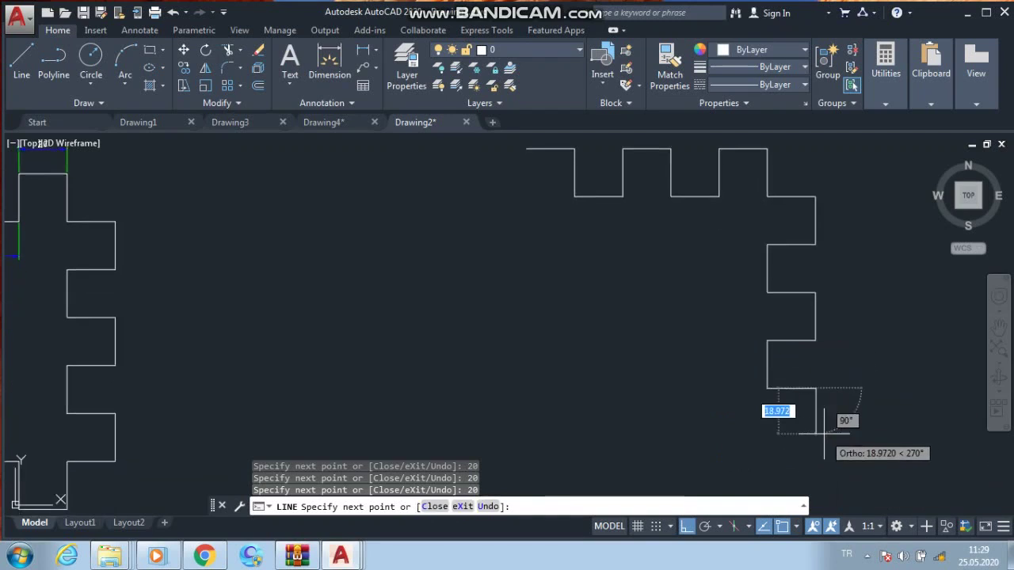
{"action": "type", "text": "20"}
{"action": "key", "text": "Return"}
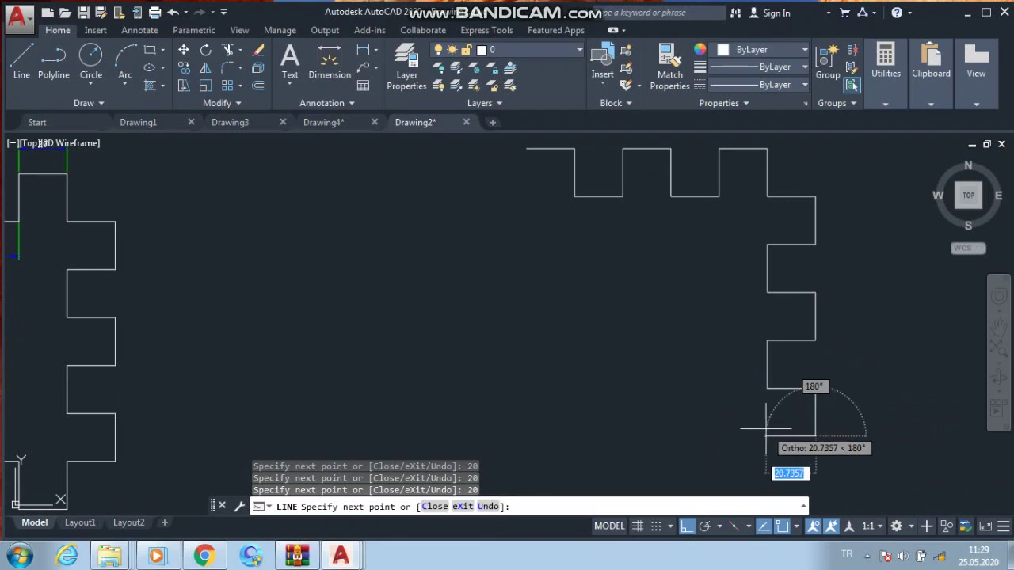
{"action": "type", "text": "20"}
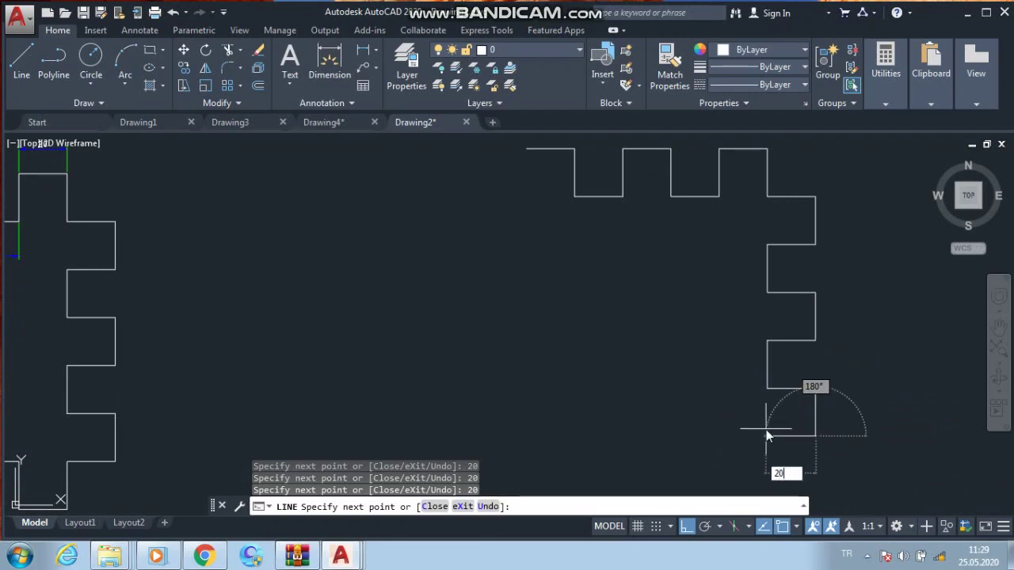
{"action": "key", "text": "Return"}
Step: Carry the outline around the lower right corner and along the bottom with 20-unit notches
{"action": "middle_click_drag", "start_coordinate": [762, 432], "coordinate": [781, 365]}
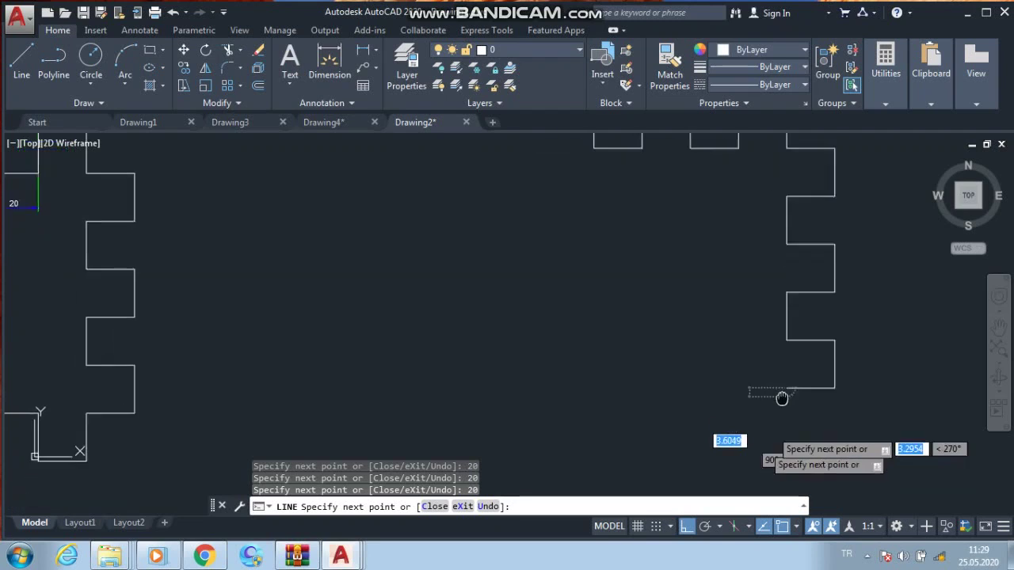
{"action": "type", "text": "20"}
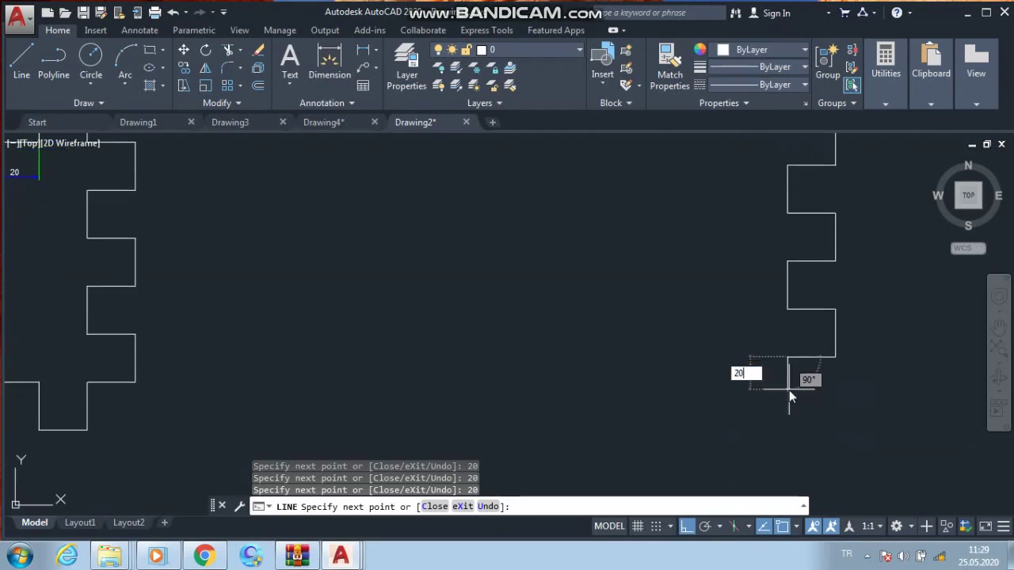
{"action": "key", "text": "Return"}
{"action": "type", "text": "2"}
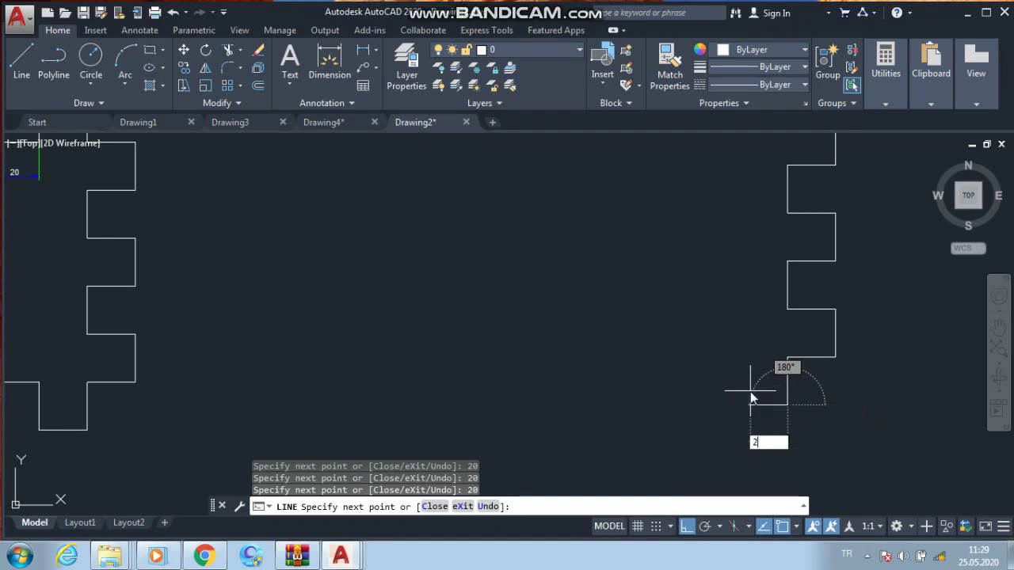
{"action": "type", "text": "0"}
{"action": "key", "text": "Return"}
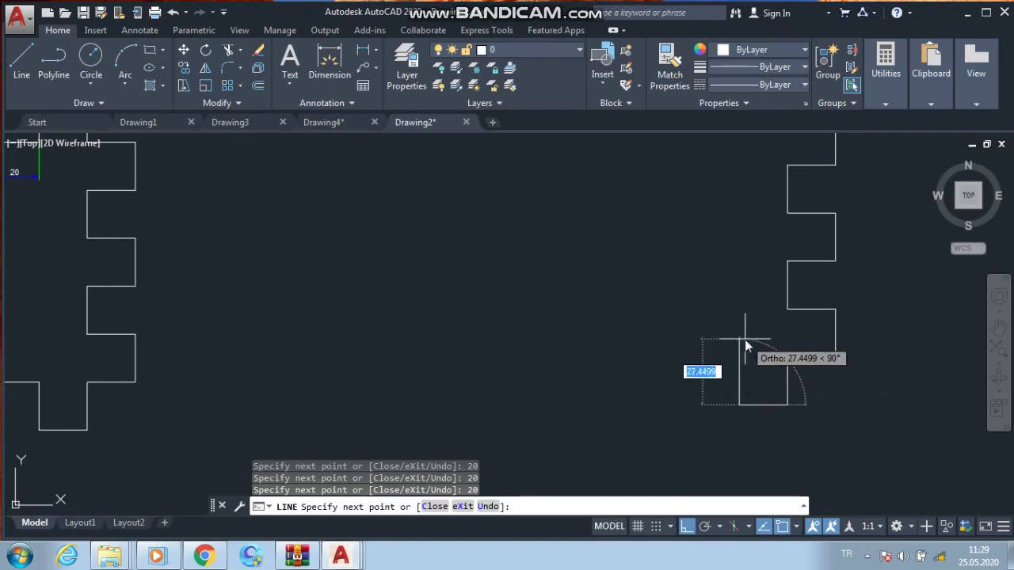
{"action": "type", "text": "20"}
{"action": "key", "text": "Return"}
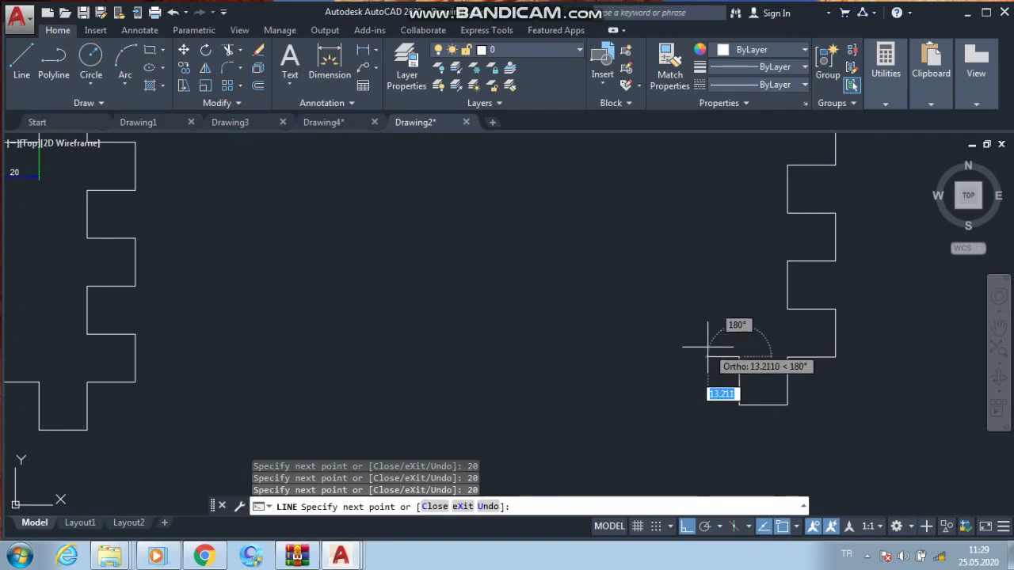
{"action": "type", "text": "20"}
{"action": "key", "text": "Return"}
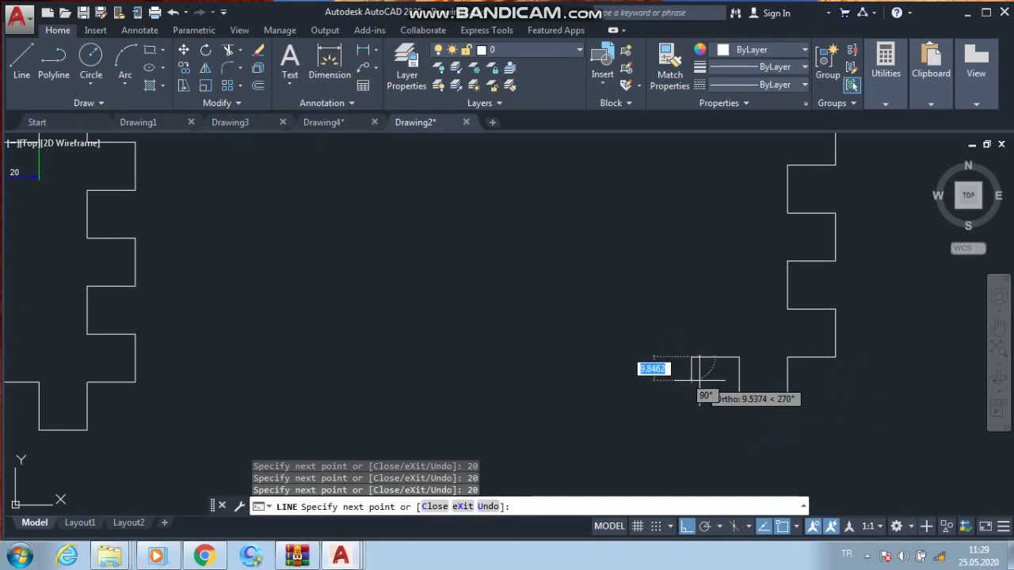
{"action": "type", "text": "10"}
{"action": "key", "text": "Return"}
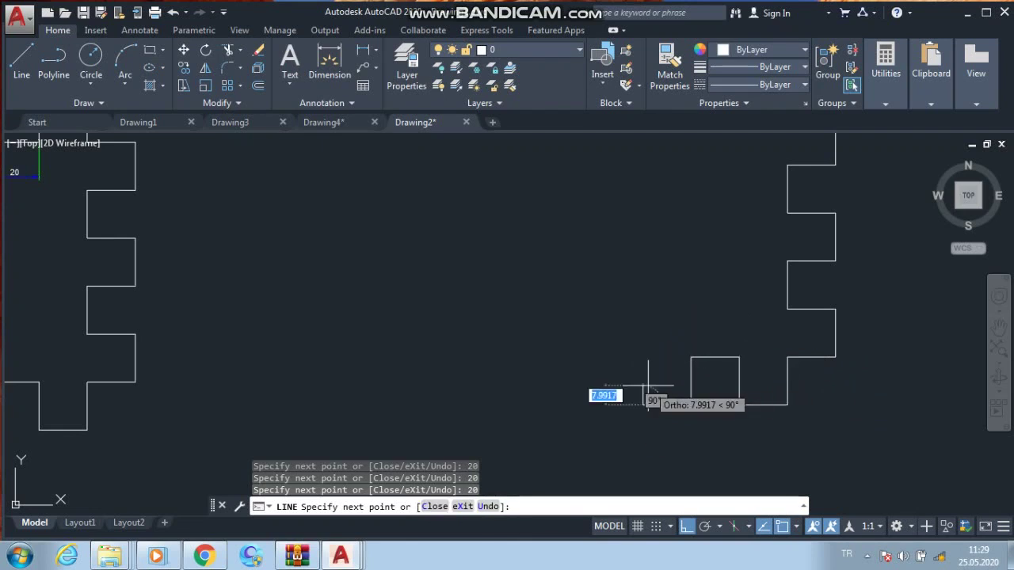
{"action": "type", "text": "20"}
{"action": "key", "text": "Return"}
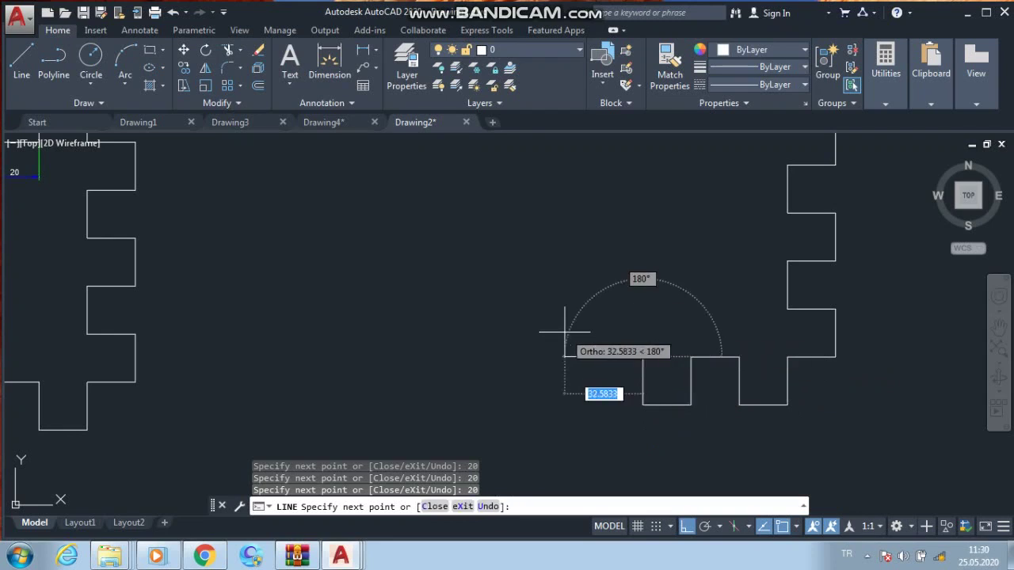
Step: Complete the bottom crenellations with 20-unit segments and begin climbing the left side
{"action": "type", "text": "20"}
{"action": "key", "text": "Return"}
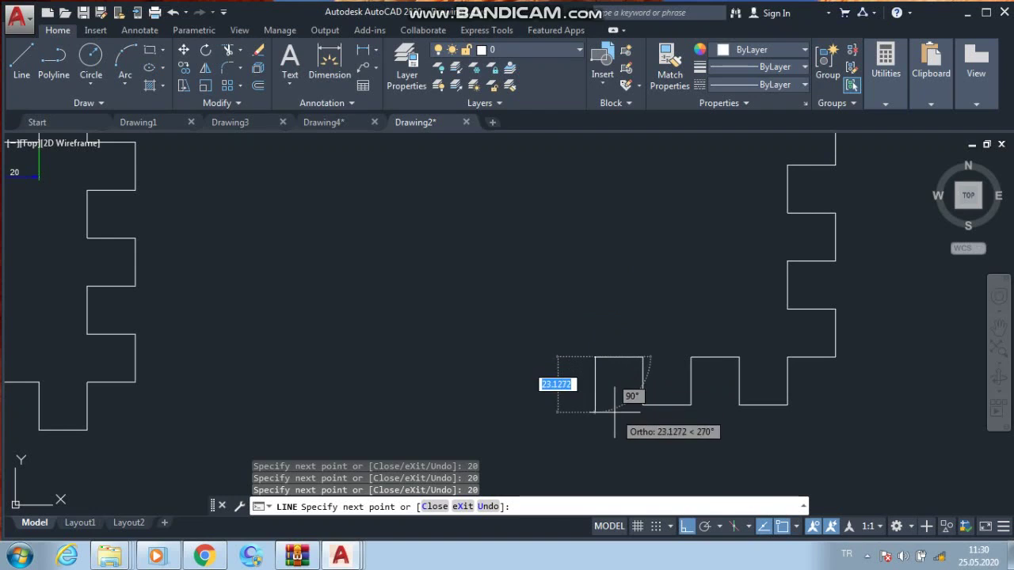
{"action": "type", "text": "20"}
{"action": "key", "text": "Return"}
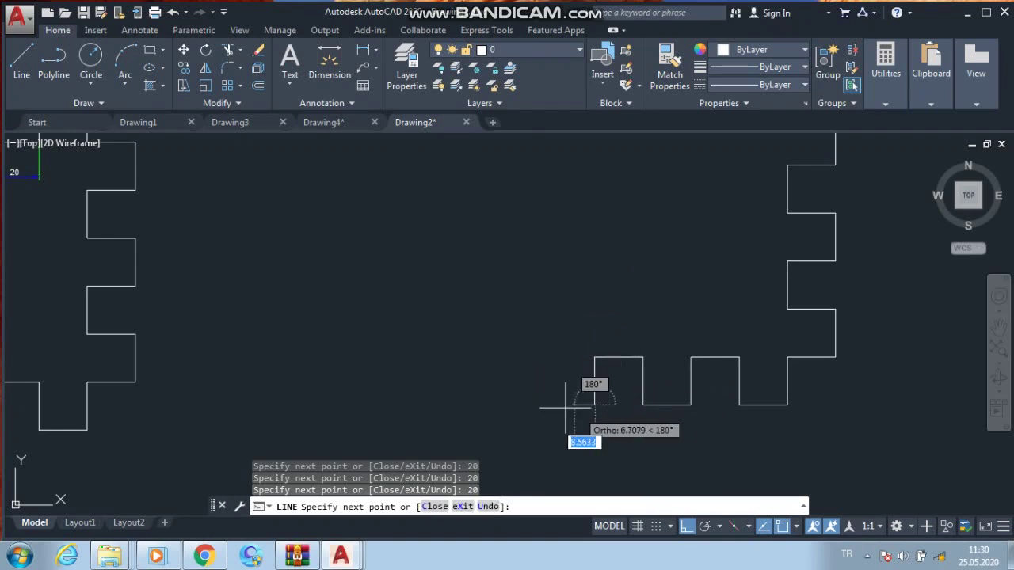
{"action": "type", "text": "20"}
{"action": "key", "text": "Return"}
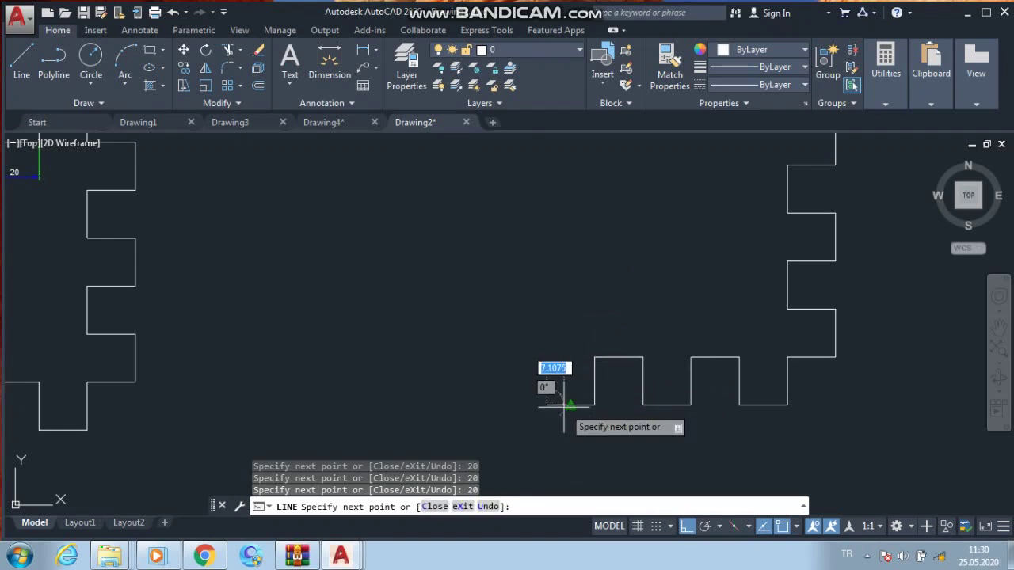
{"action": "type", "text": "20"}
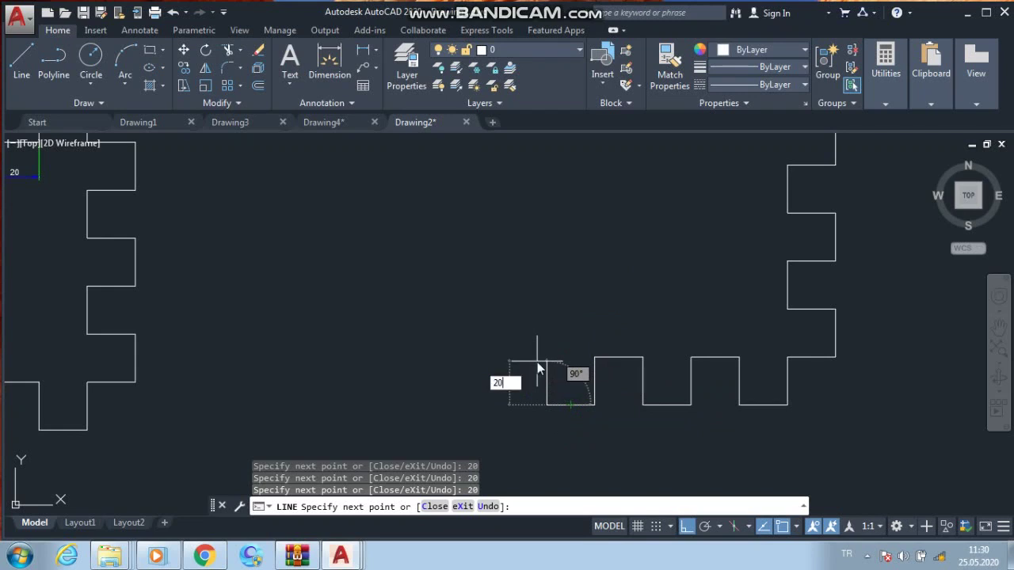
{"action": "key", "text": "Return"}
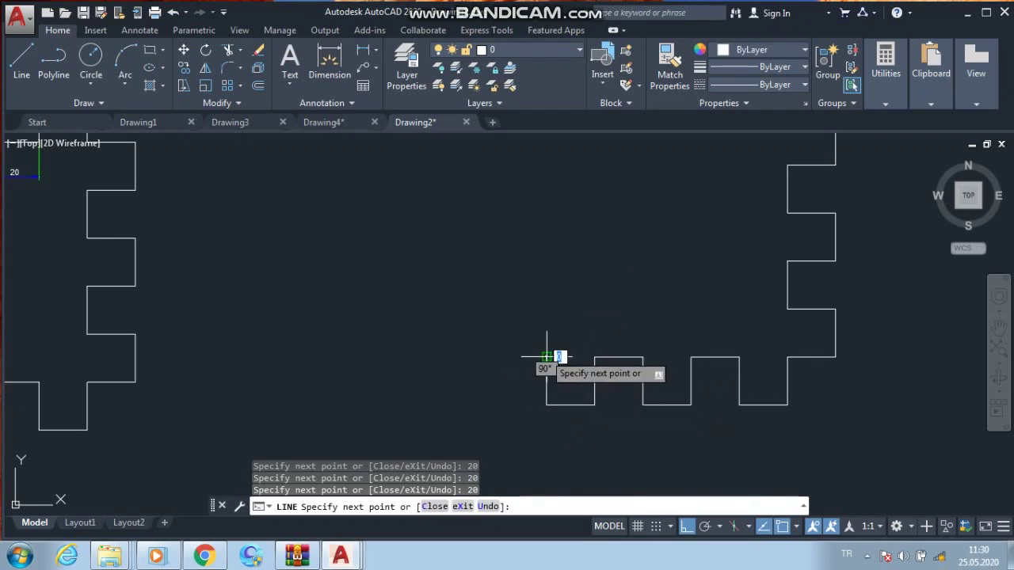
{"action": "type", "text": "20"}
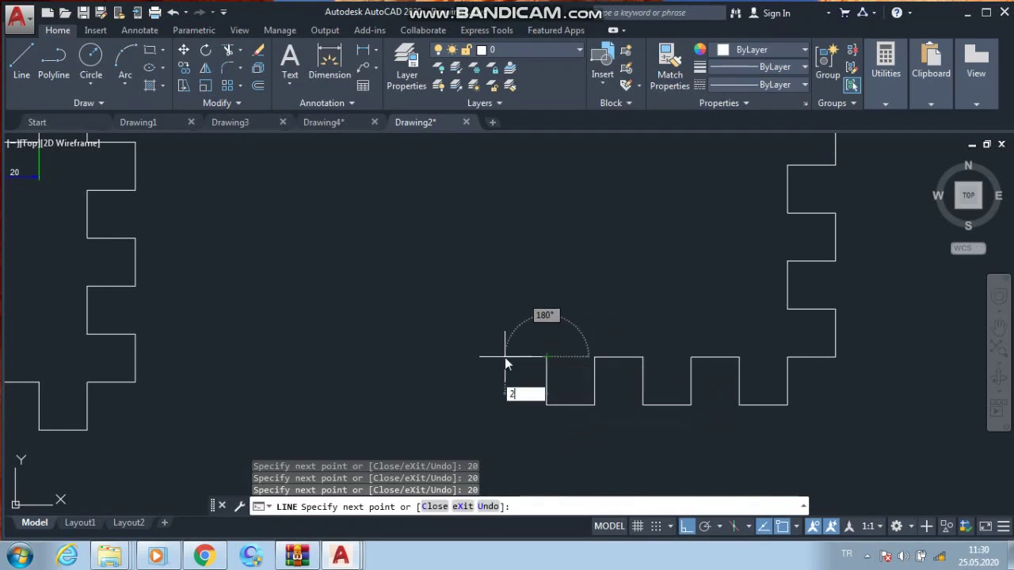
{"action": "key", "text": "Return"}
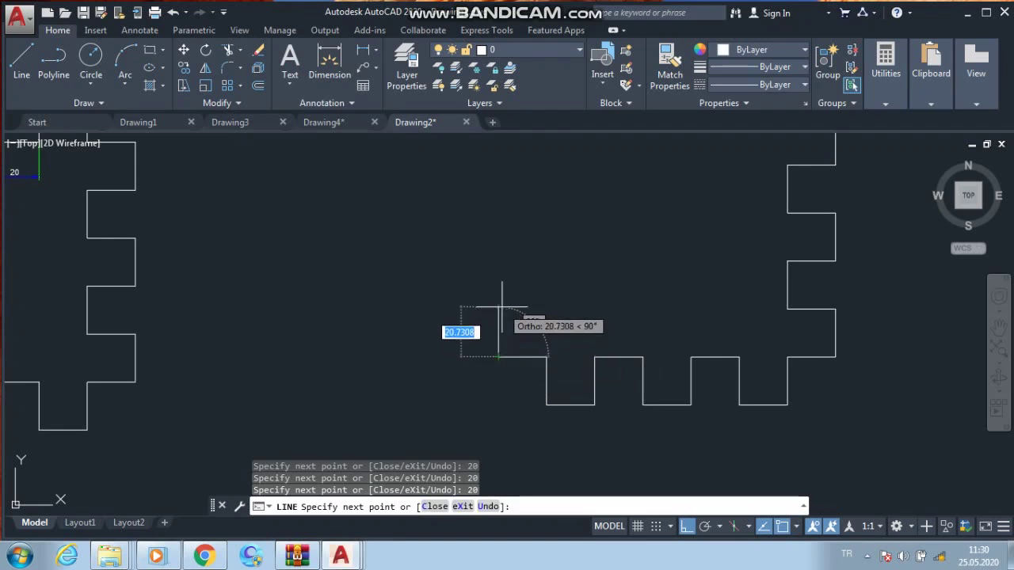
{"action": "type", "text": "20"}
{"action": "key", "text": "Return"}
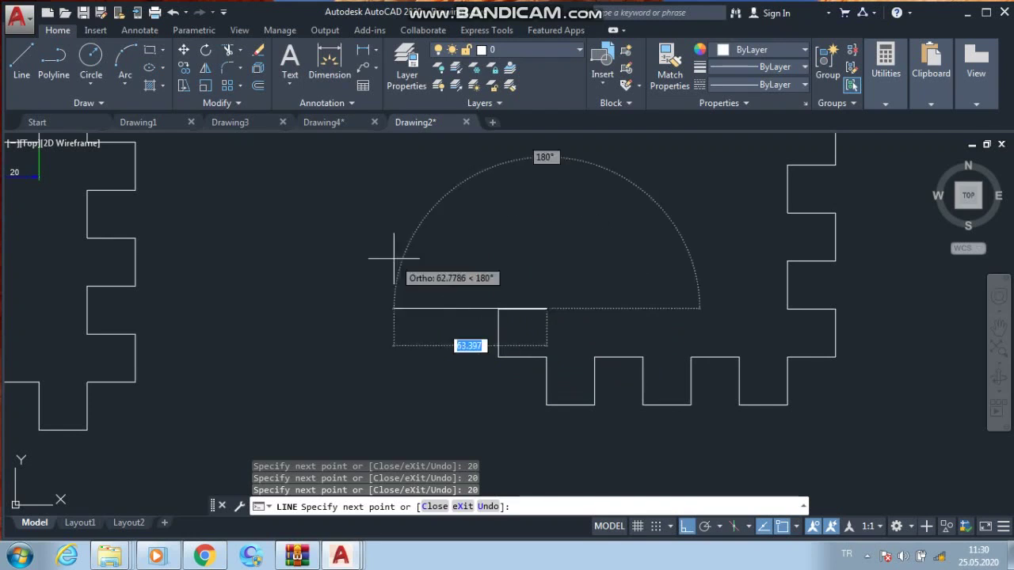
Step: Draw the lower left side as alternating 20-unit up, left, up, right and up LINE segments
{"action": "type", "text": "20"}
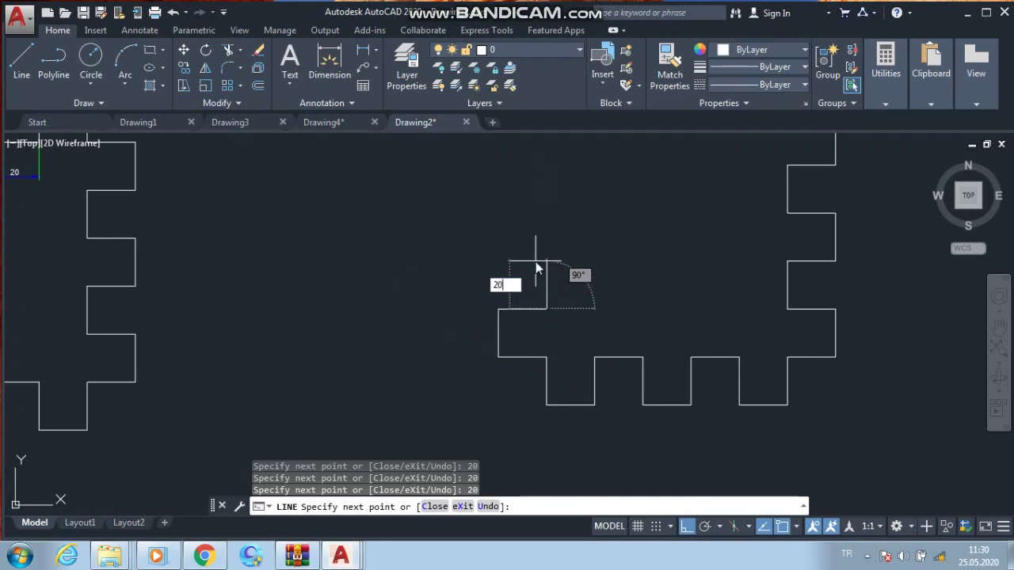
{"action": "key", "text": "Return"}
{"action": "type", "text": "20"}
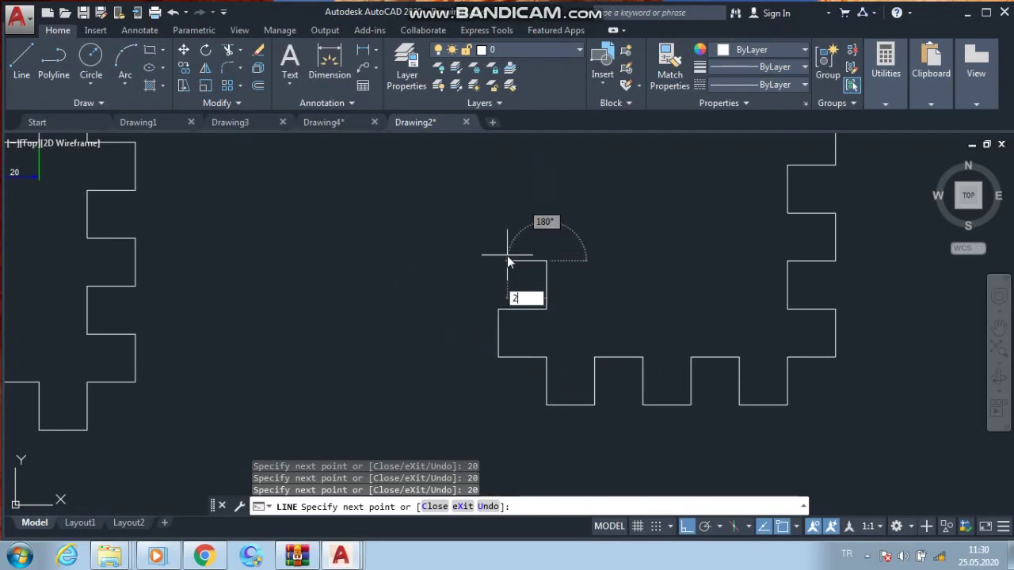
{"action": "key", "text": "Return"}
{"action": "type", "text": "2"}
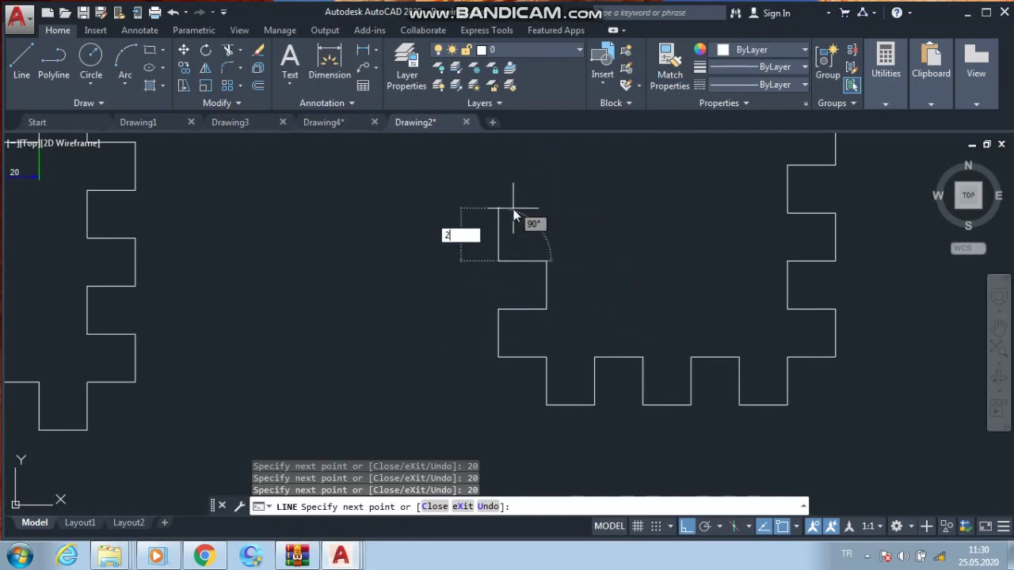
{"action": "type", "text": "0"}
{"action": "key", "text": "Return"}
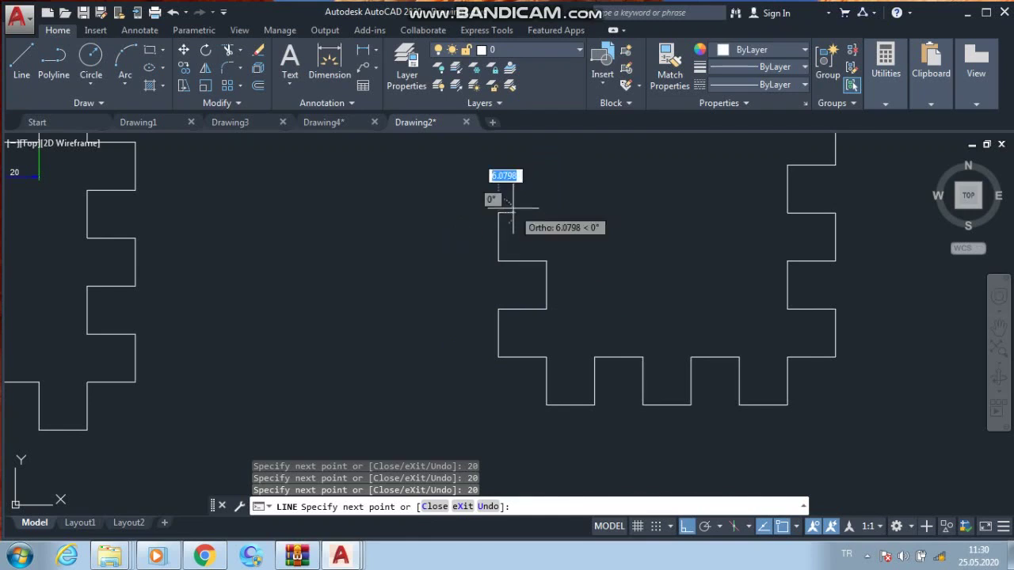
{"action": "type", "text": "20"}
{"action": "key", "text": "Return"}
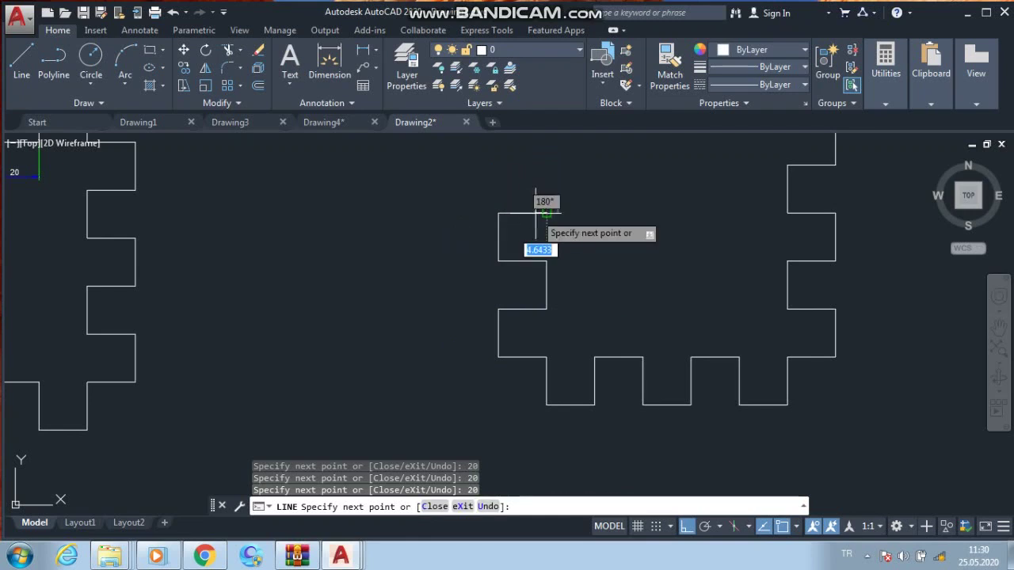
{"action": "type", "text": "2"}
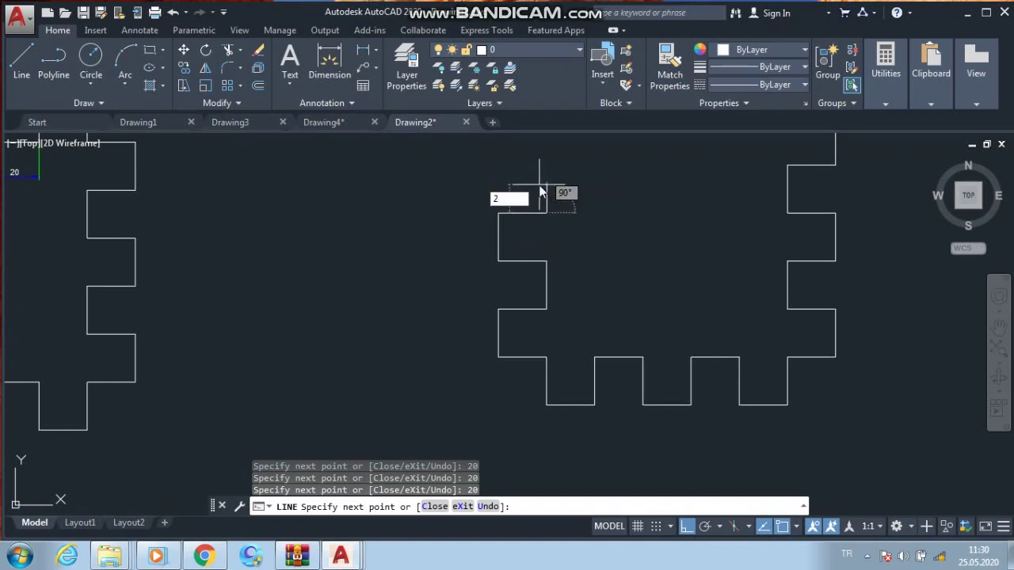
{"action": "type", "text": "0"}
{"action": "key", "text": "Return"}
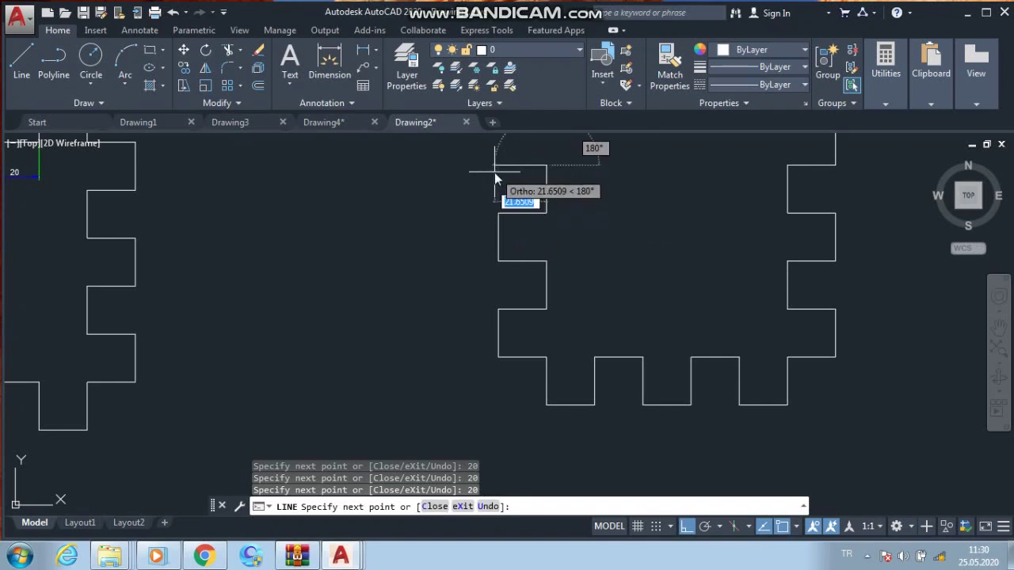
Step: Add the last 20-unit up, right and up segments so the left side meets the top edge
{"action": "middle_click_drag", "start_coordinate": [481, 185], "coordinate": [485, 313]}
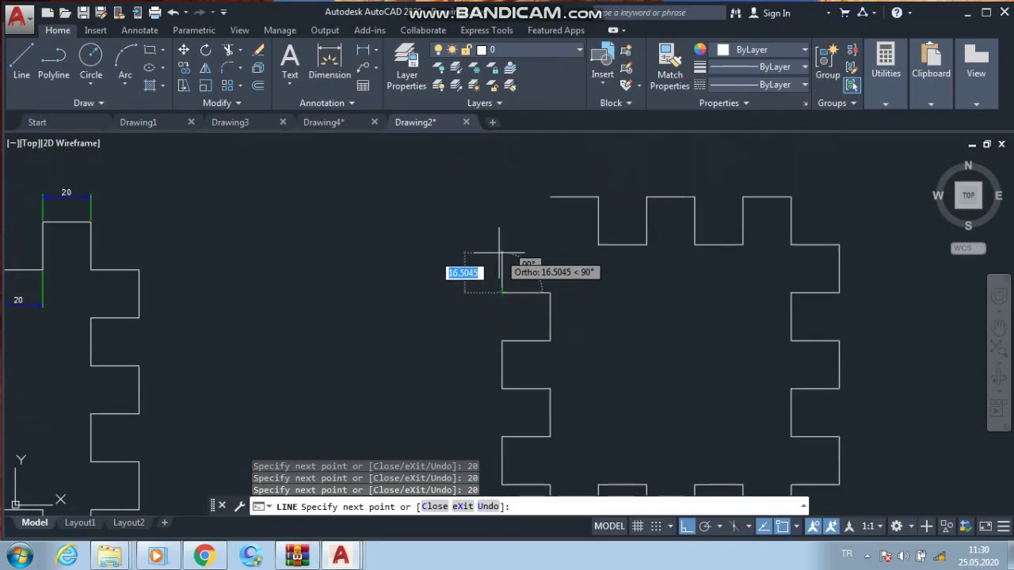
{"action": "type", "text": "20"}
{"action": "key", "text": "Return"}
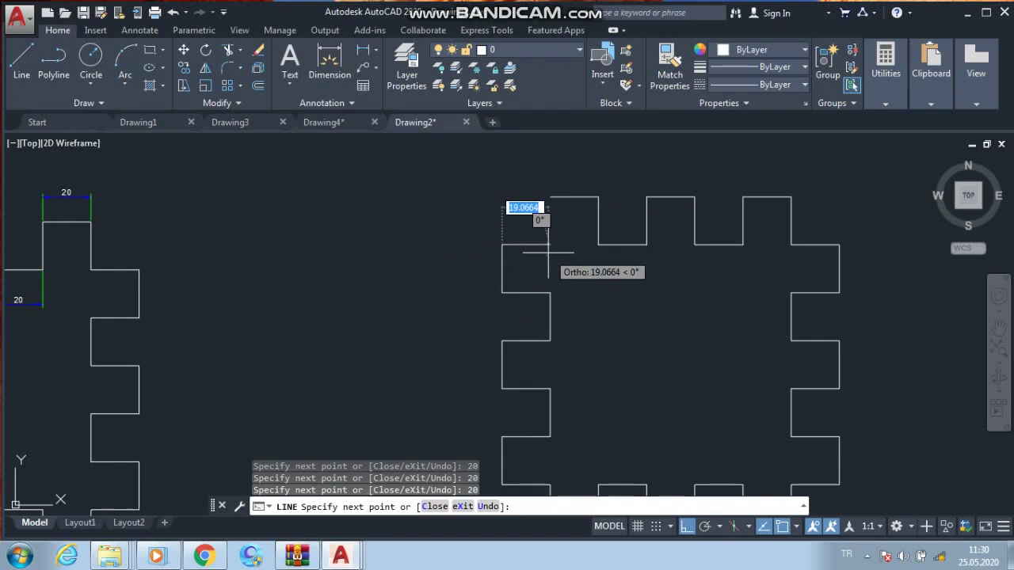
{"action": "type", "text": "20"}
{"action": "key", "text": "Return"}
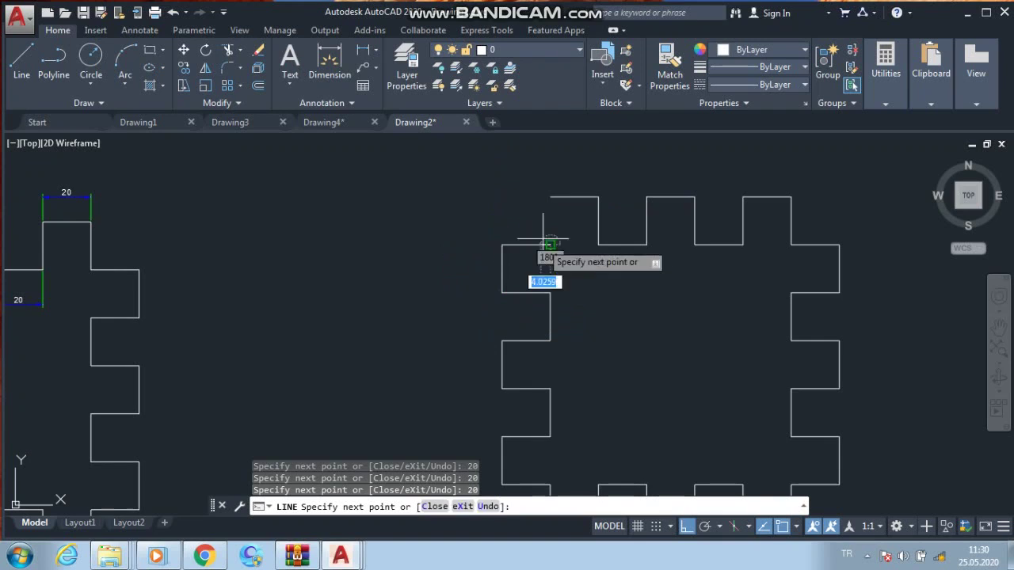
{"action": "left_click", "coordinate": [551, 196]}
Step: End the LINE command and pan and zoom out to show both crenellated outlines side by side
{"action": "key", "text": "Escape"}
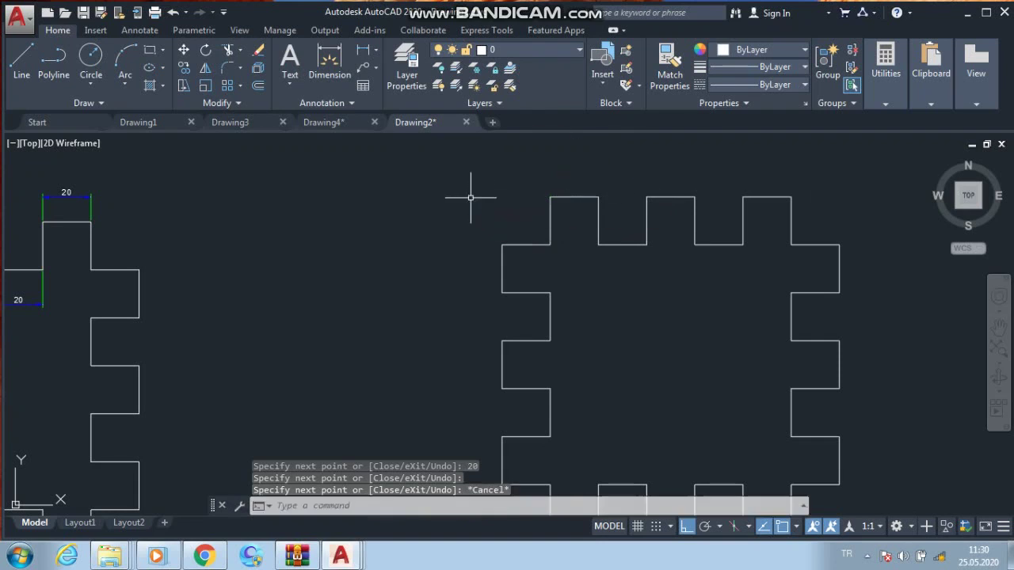
{"action": "middle_click_drag", "start_coordinate": [414, 240], "coordinate": [349, 198]}
{"action": "scroll", "coordinate": [208, 292], "scroll_direction": "down", "scroll_amount": 2}
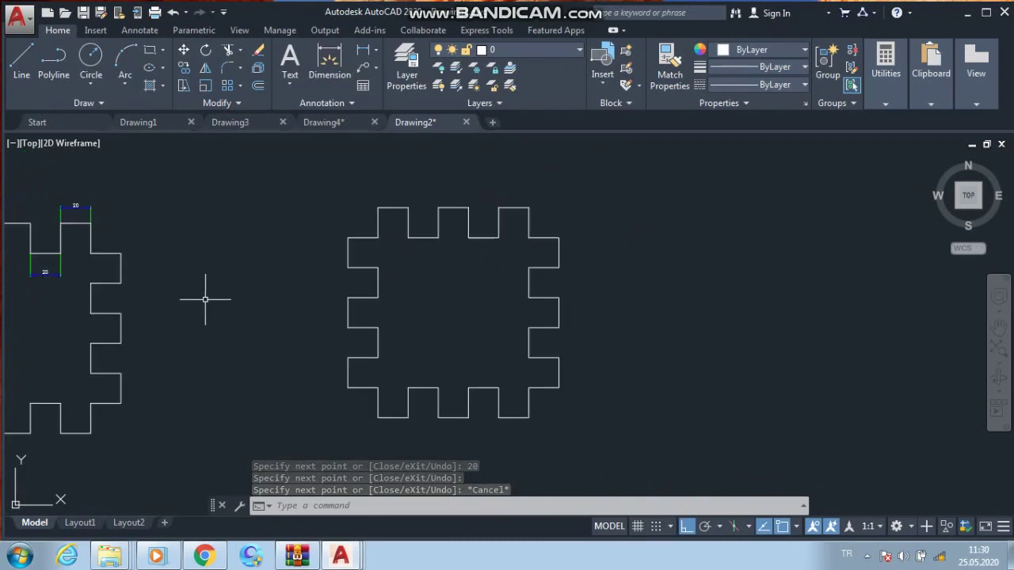
{"action": "middle_click_drag", "start_coordinate": [212, 292], "coordinate": [423, 294]}
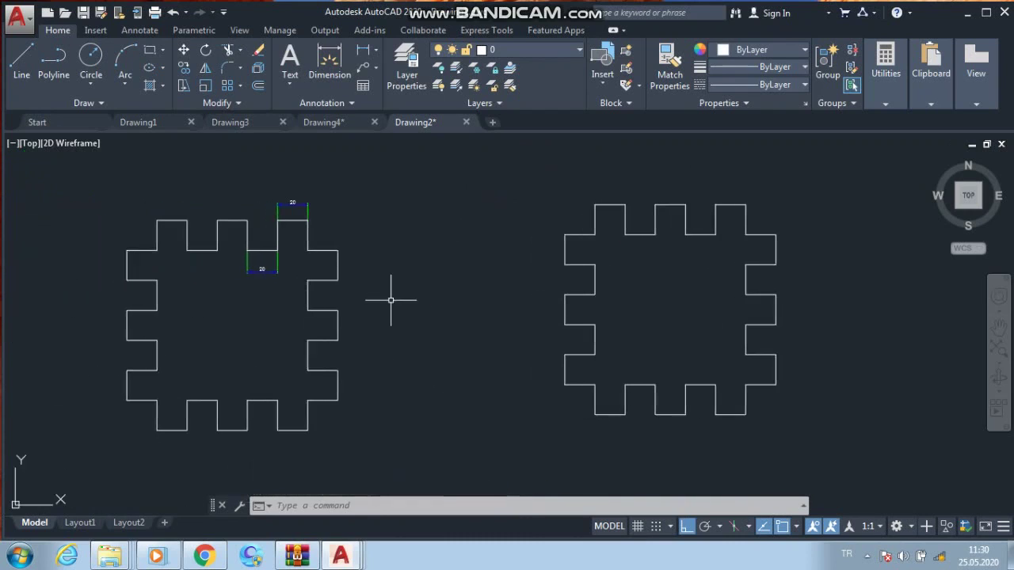